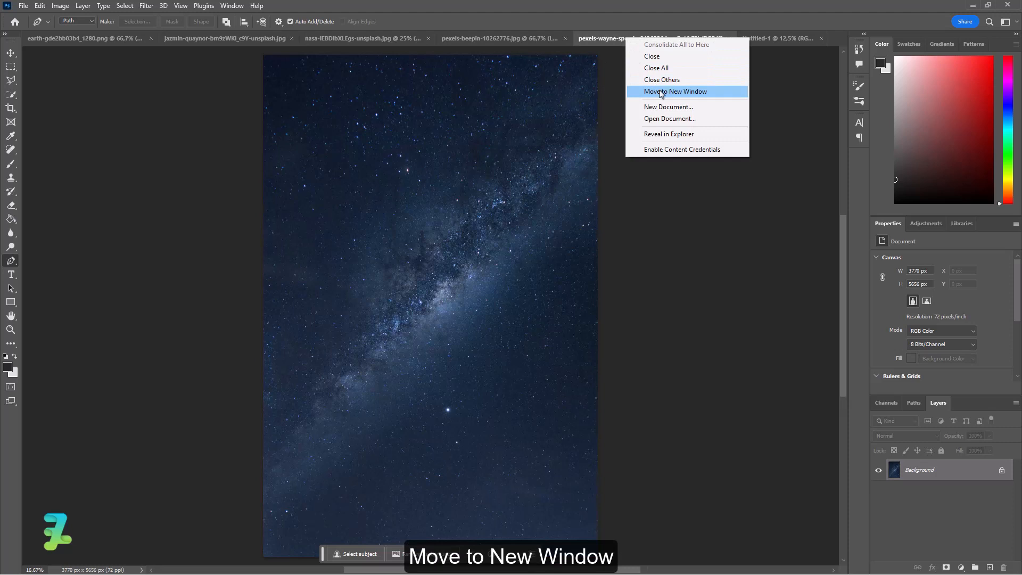
# - Float the starry-sky photo in its own window, copy its layer into the Untitled-1 document, and close the source photo
pyautogui.click(661, 91)
pyautogui.moveTo(901, 471); pyautogui.dragTo(447, 267)
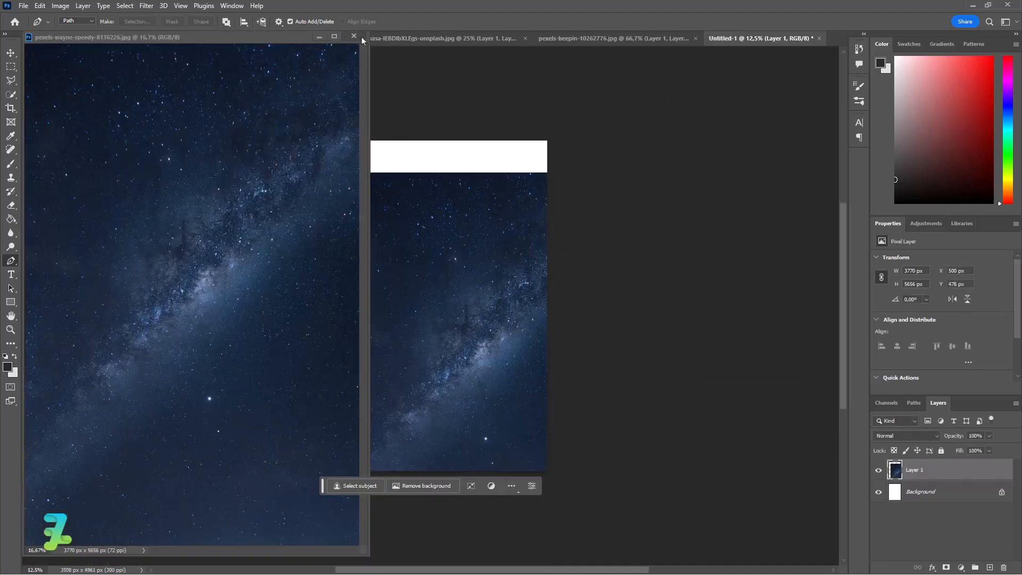
pyautogui.click(354, 36)
# - Move the starry-sky layer over the whole canvas and scale it to about 94% so it fits the canvas width
pyautogui.click(11, 53)
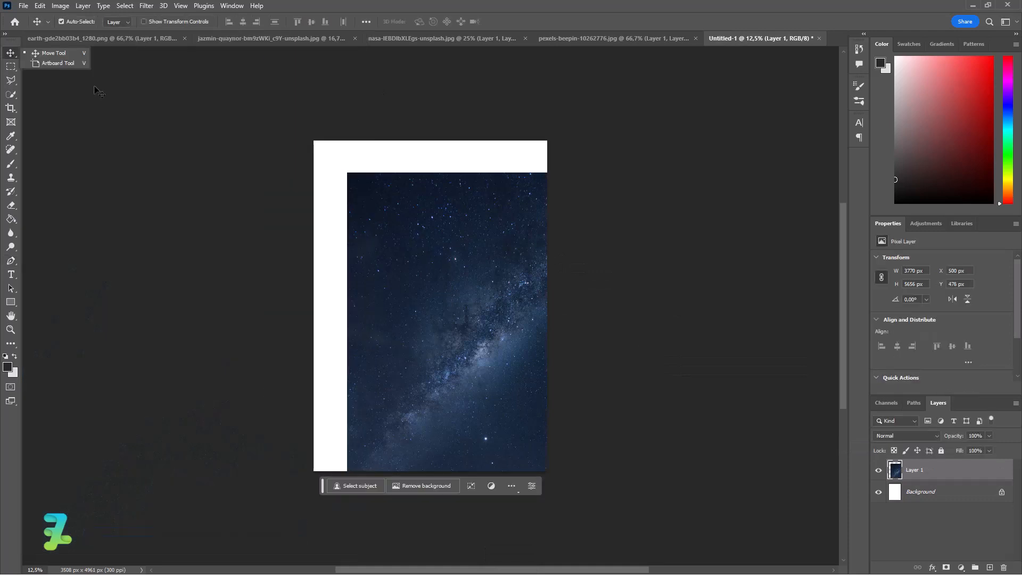
pyautogui.moveTo(454, 246); pyautogui.dragTo(404, 198)
pyautogui.hotkey('ctrl', 't')
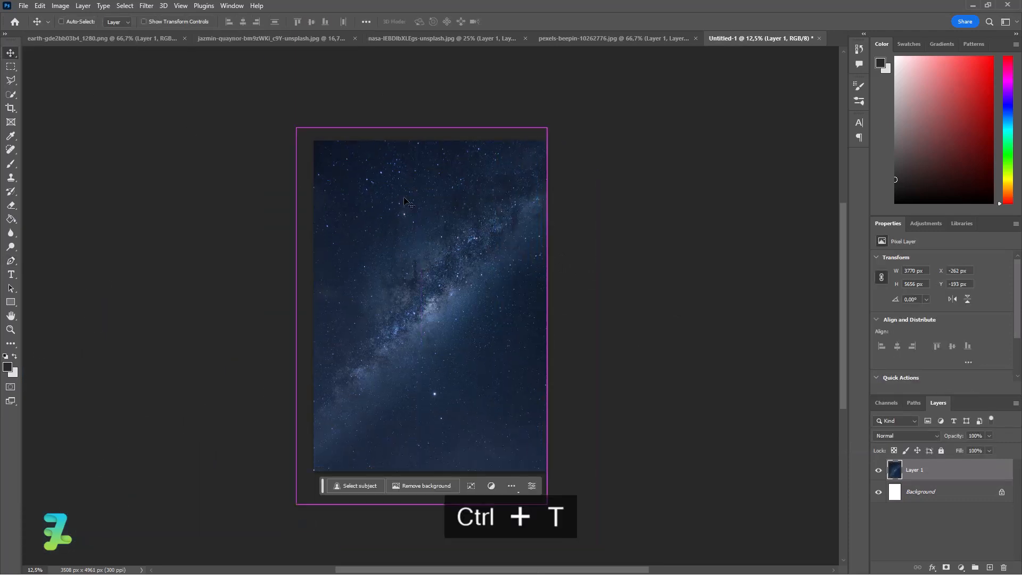
pyautogui.moveTo(297, 503); pyautogui.dragTo(314, 483)
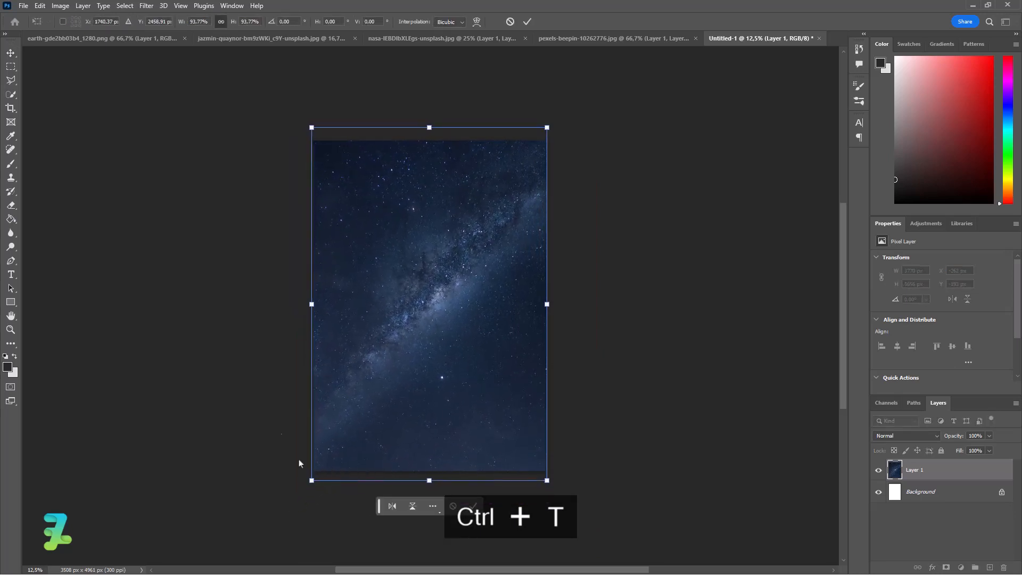
pyautogui.click(11, 52)
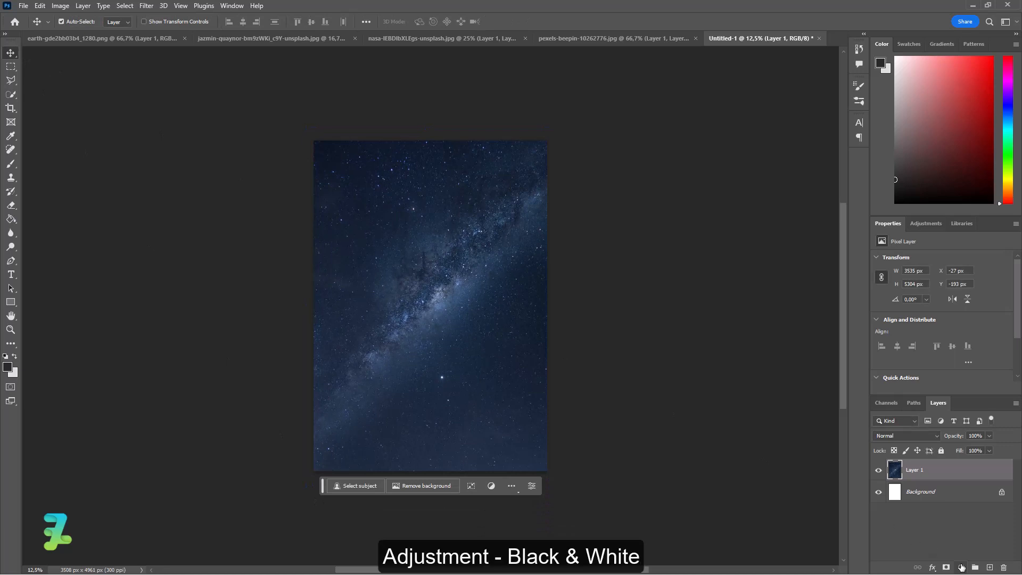
# - Add a Black & White adjustment layer above the starry sky with Yellows at -29 and Reds at -200
pyautogui.click(961, 568)
pyautogui.click(970, 481)
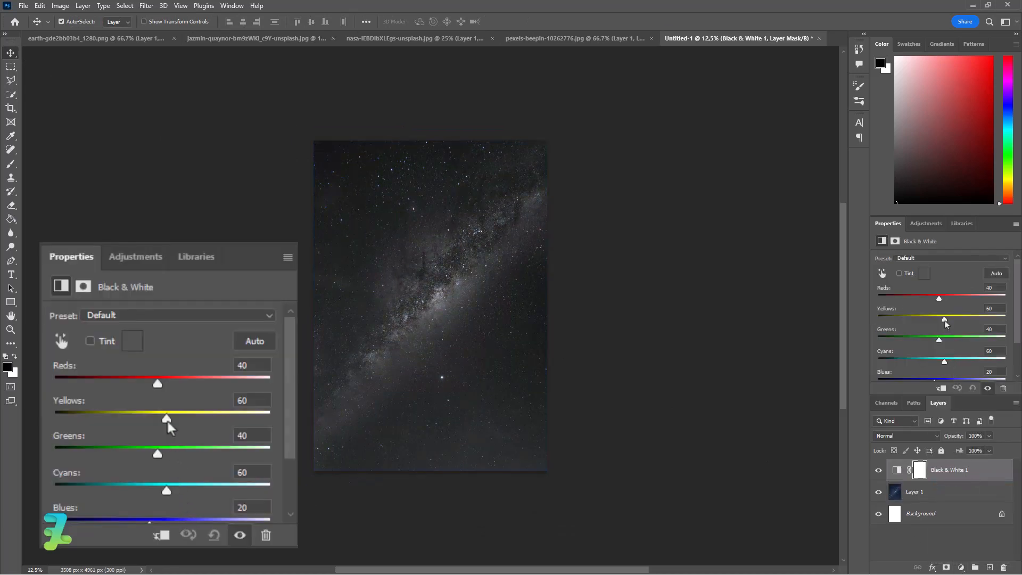
pyautogui.moveTo(944, 319); pyautogui.dragTo(922, 319)
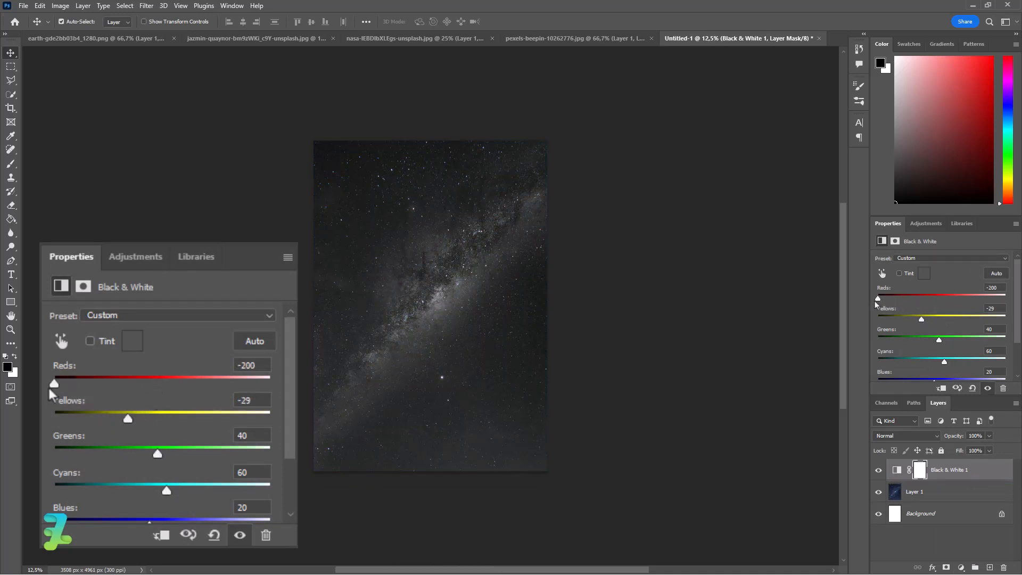
# - Add a Brightness/Contrast adjustment clipped to the Black & White layer, with Brightness set to -62
pyautogui.click(961, 568)
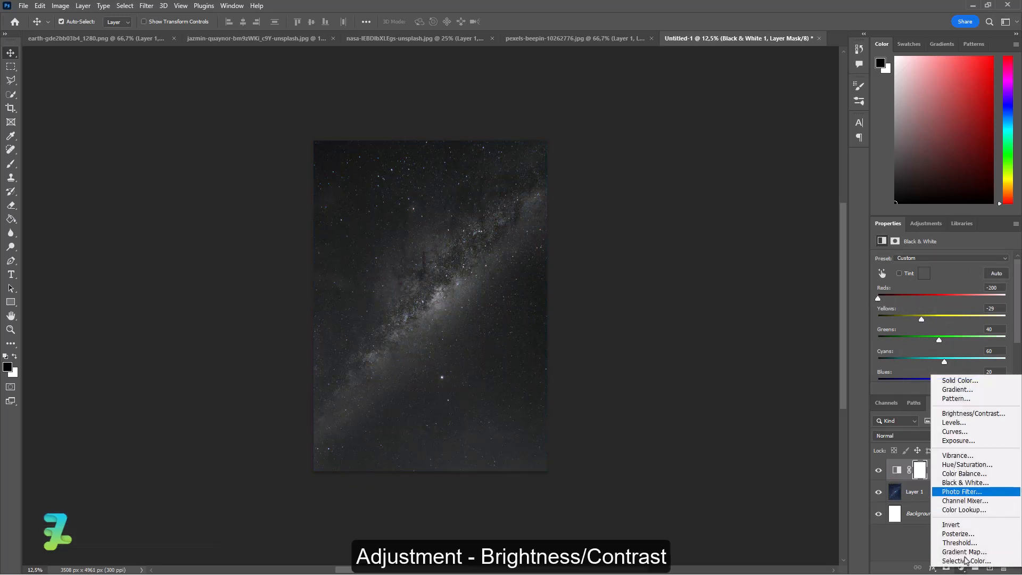
pyautogui.click(963, 414)
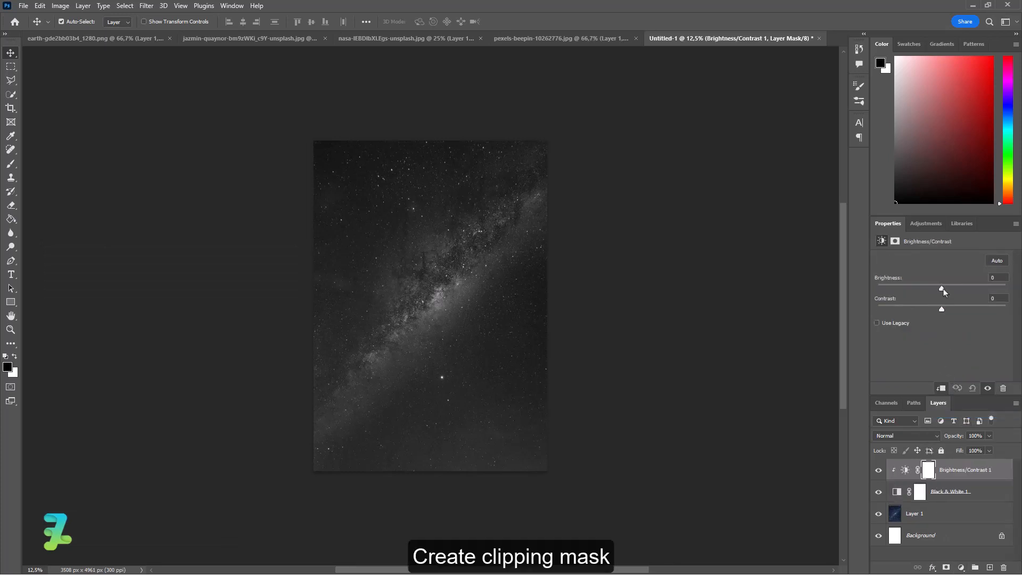
pyautogui.moveTo(943, 289); pyautogui.dragTo(918, 292)
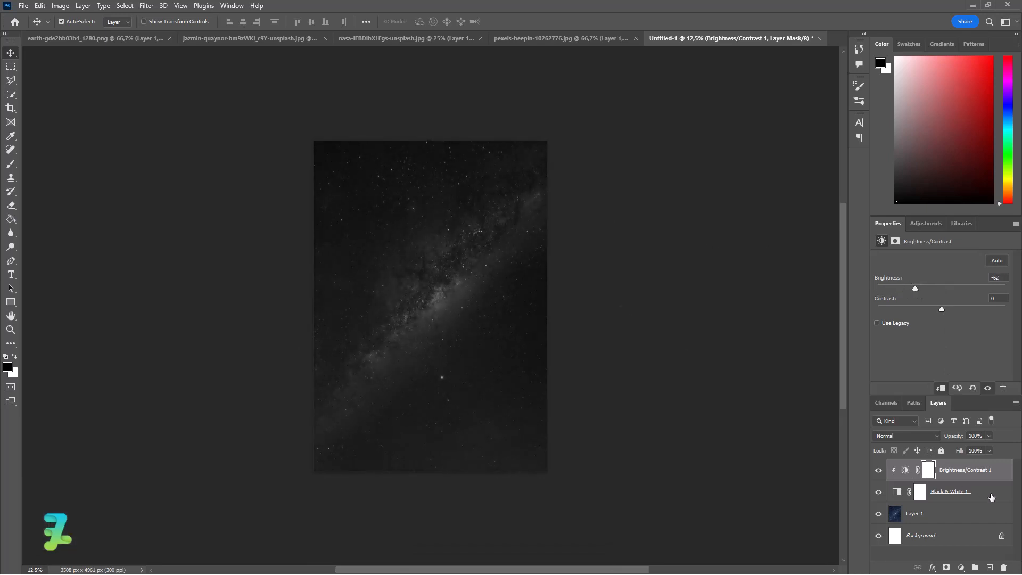
# - Create clipping masks so the Black & White and Brightness/Contrast adjustments both clip to the starry-sky layer
pyautogui.click(992, 497)
pyautogui.rightClick(996, 497)
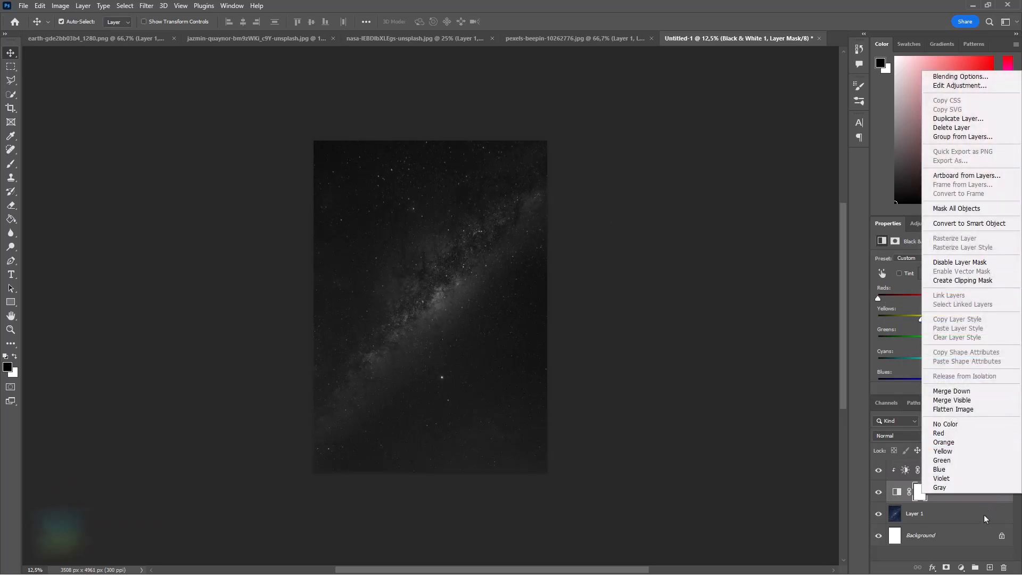
pyautogui.click(975, 532)
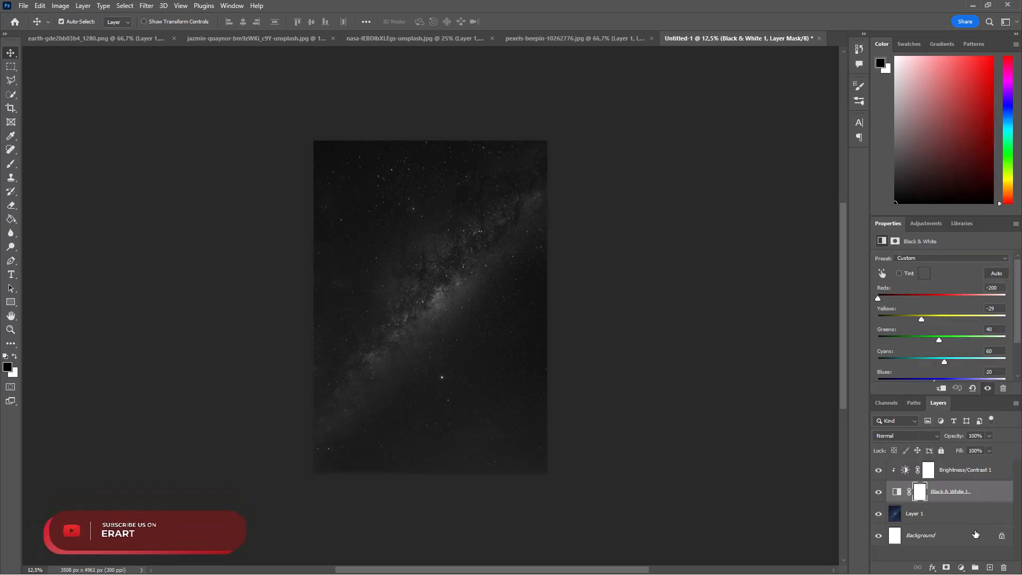
pyautogui.click(979, 470)
pyautogui.rightClick(990, 475)
pyautogui.rightClick(980, 490)
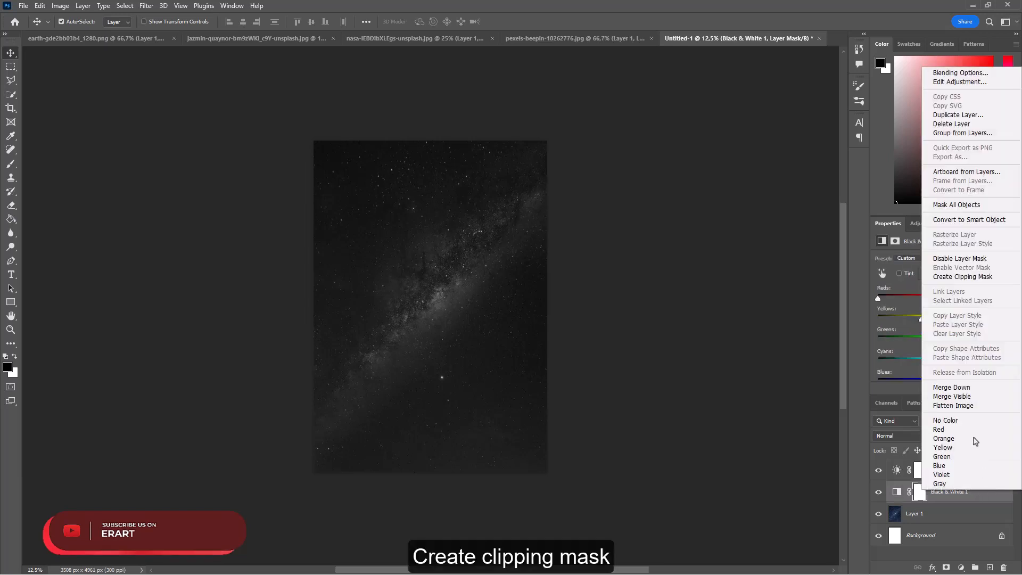
pyautogui.click(957, 277)
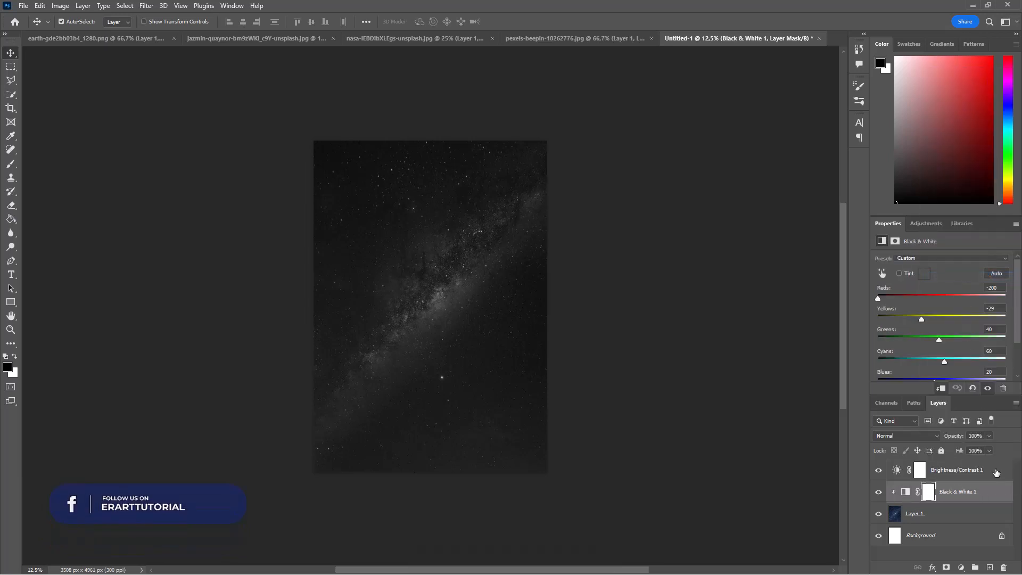
pyautogui.click(977, 471)
pyautogui.rightClick(977, 472)
pyautogui.click(958, 259)
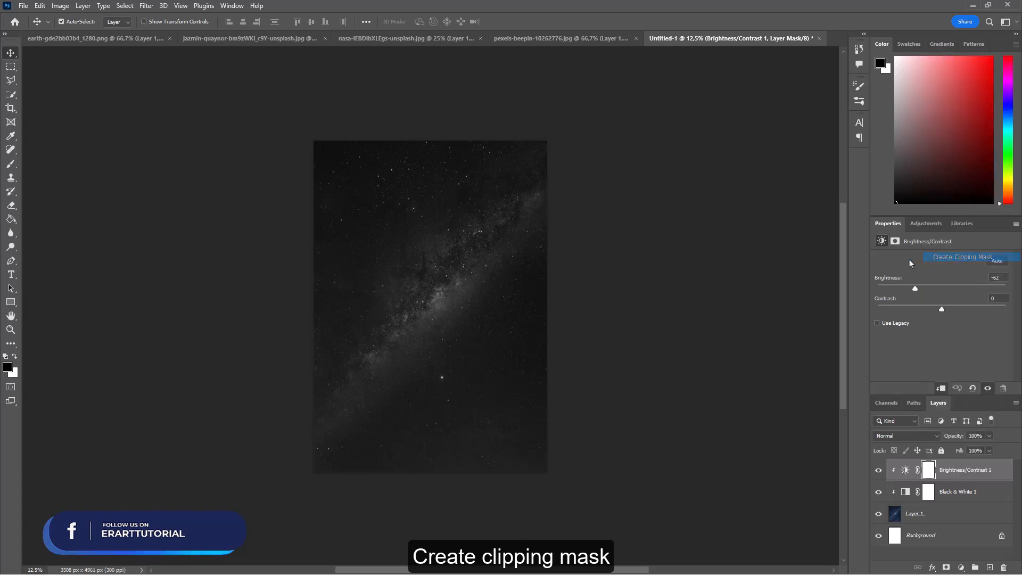
# - Copy the masked moon-surface layer from its floated window into Untitled-1 and dock the moon document with the other open files
pyautogui.click(57, 38)
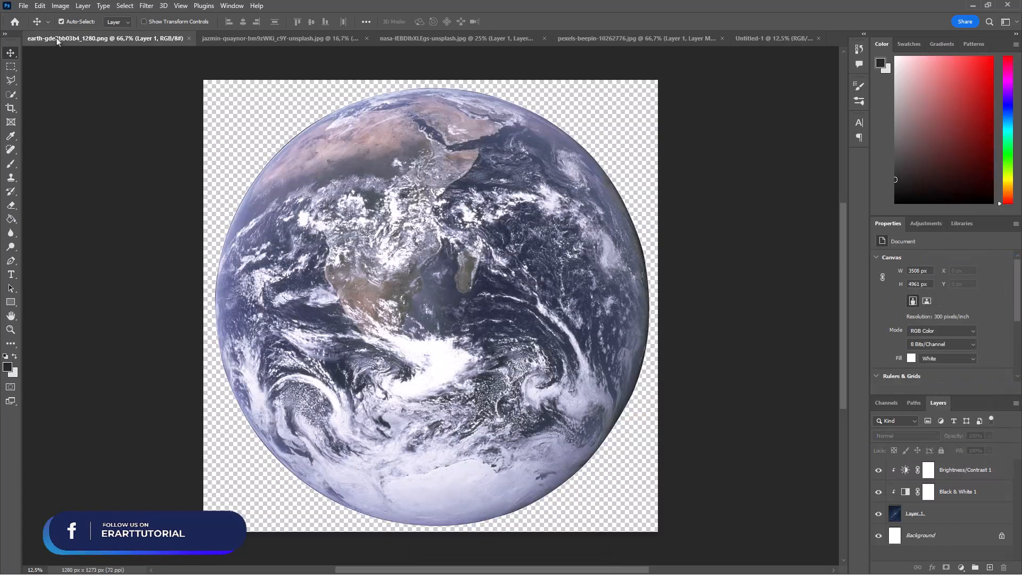
pyautogui.click(209, 39)
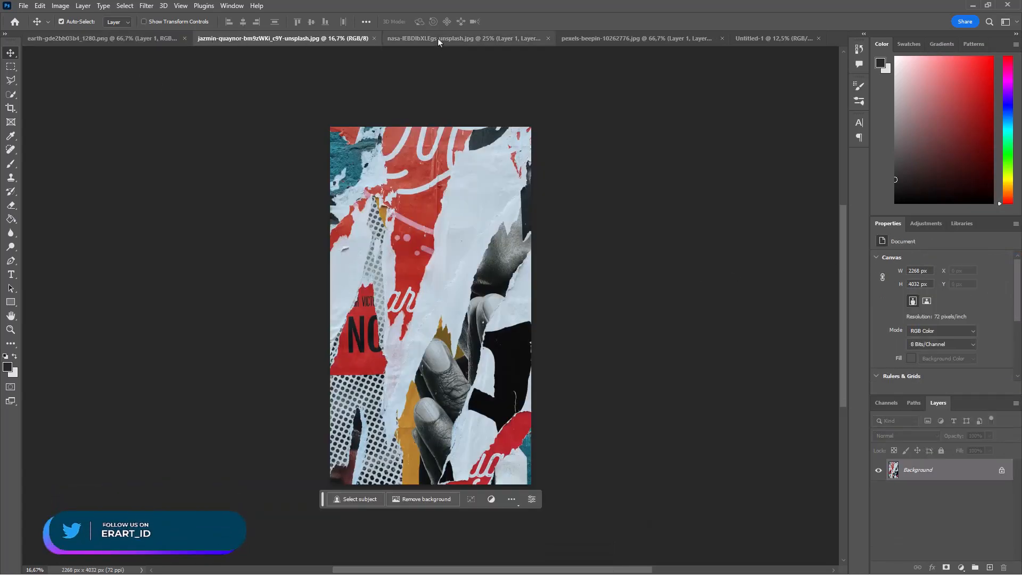
pyautogui.click(443, 40)
pyautogui.rightClick(443, 39)
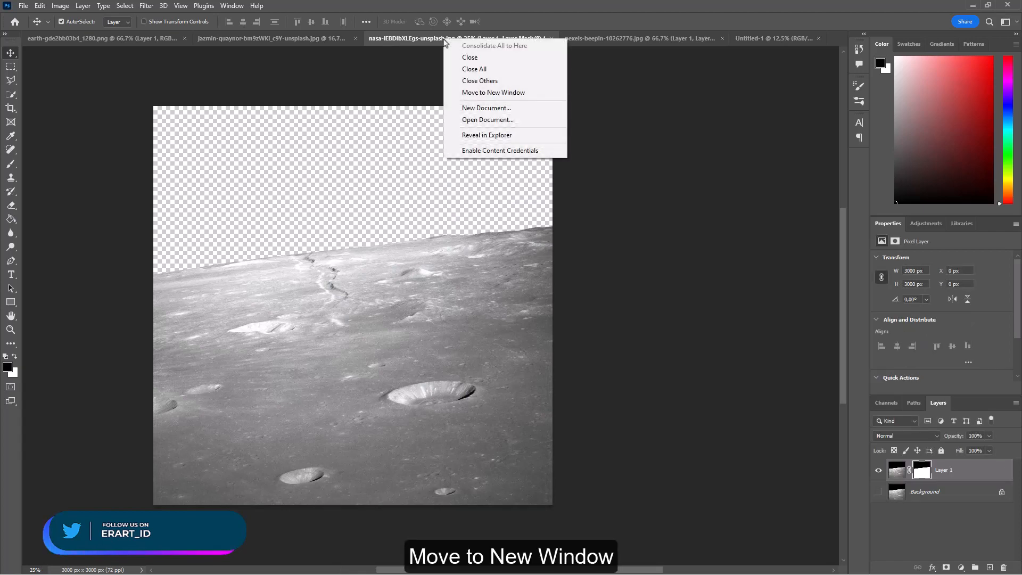
pyautogui.click(474, 93)
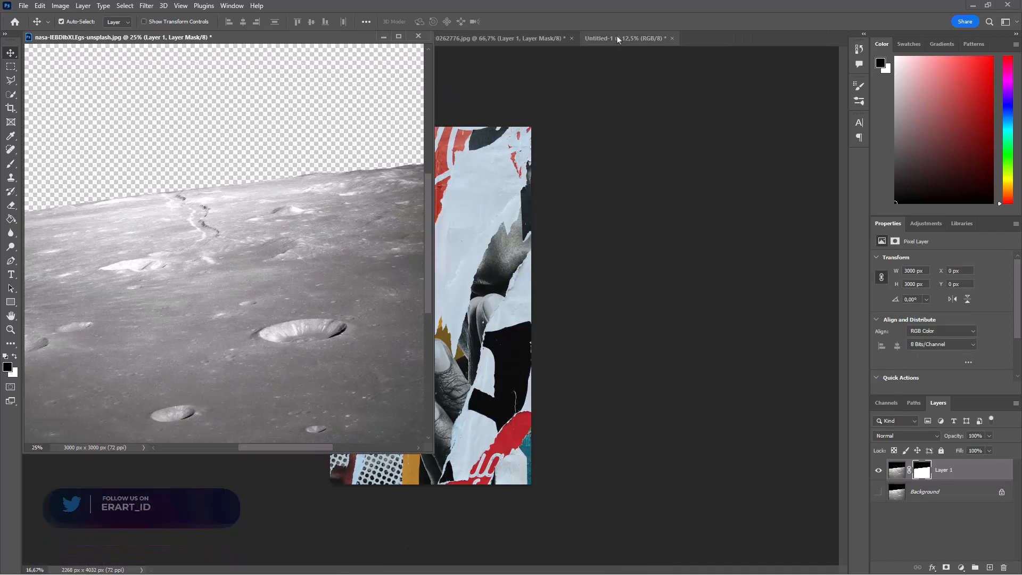
pyautogui.click(616, 36)
pyautogui.moveTo(356, 214); pyautogui.dragTo(719, 393)
pyautogui.moveTo(894, 475); pyautogui.dragTo(472, 291)
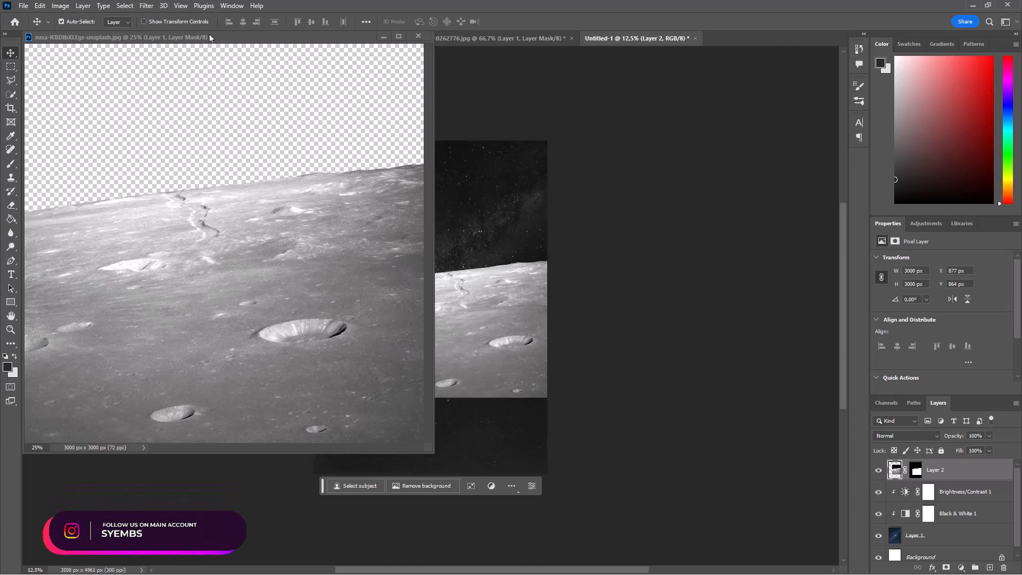
pyautogui.moveTo(210, 37); pyautogui.dragTo(738, 37)
pyautogui.click(589, 39)
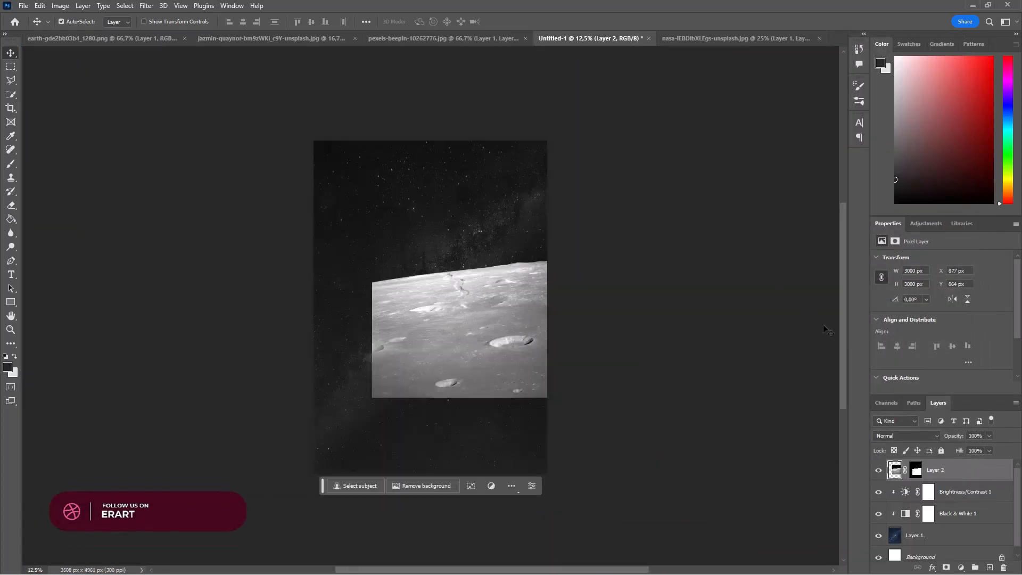
# - Convert the moon-surface layer to a Smart Object and enlarge it to about 135% from the canvas's lower left corner
pyautogui.rightClick(949, 469)
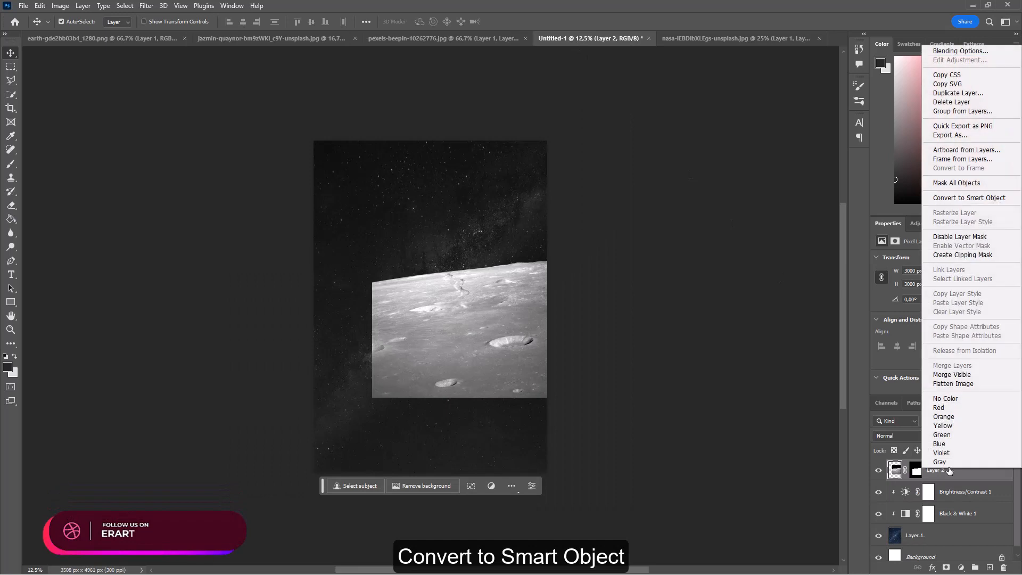
pyautogui.click(962, 198)
pyautogui.hotkey('ctrl', 't')
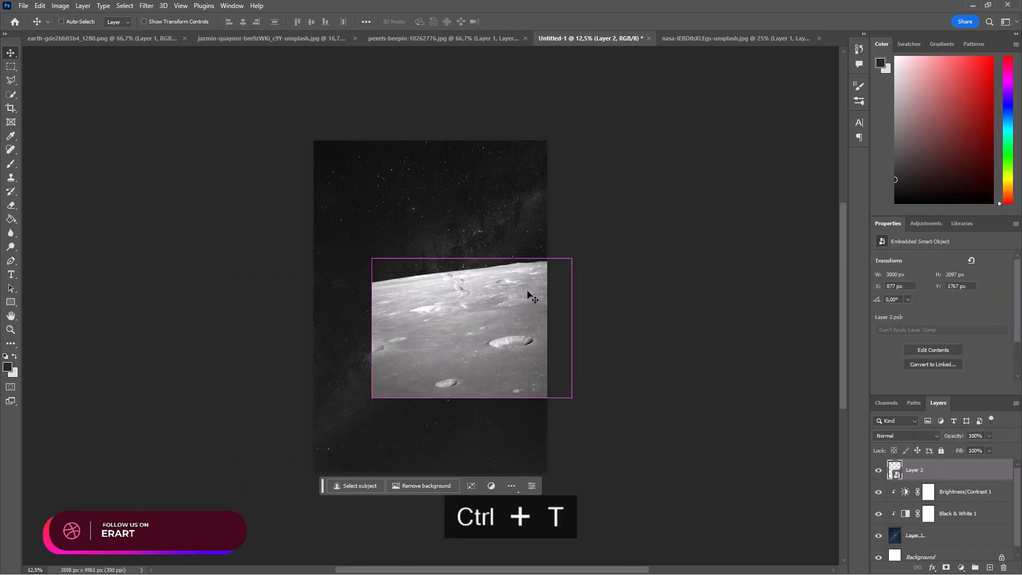
pyautogui.moveTo(516, 319); pyautogui.dragTo(442, 409)
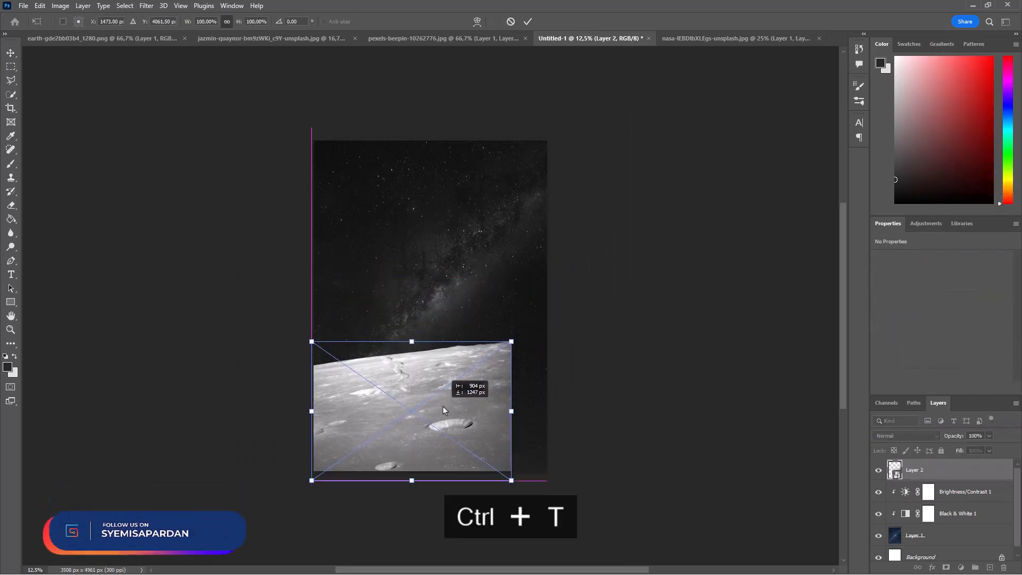
pyautogui.moveTo(511, 341); pyautogui.dragTo(581, 292)
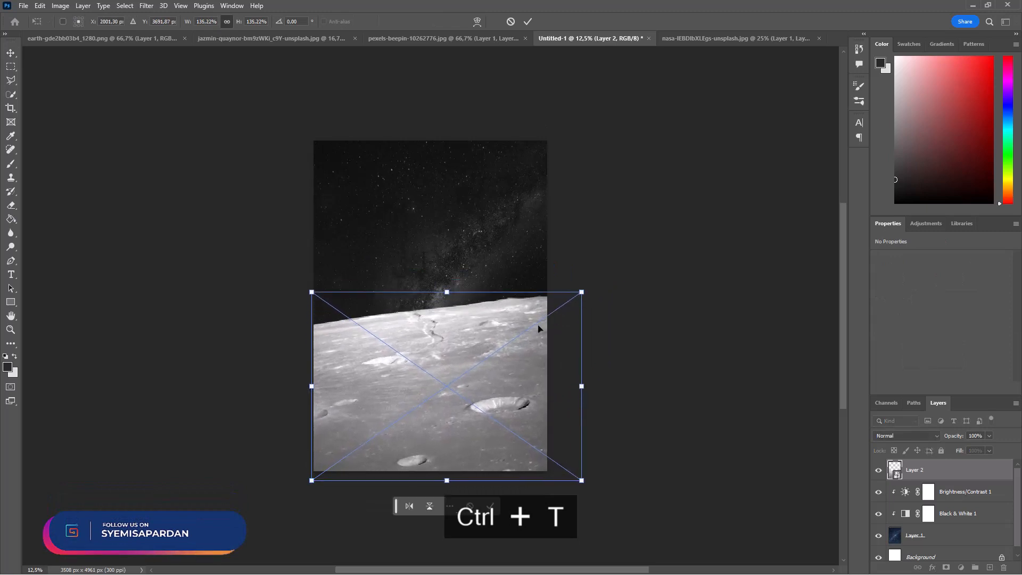
# - Rotate the moon surface about 9.23° and lower it, centred horizontally, so it covers only the bottom of the canvas
pyautogui.moveTo(538, 328); pyautogui.dragTo(521, 342)
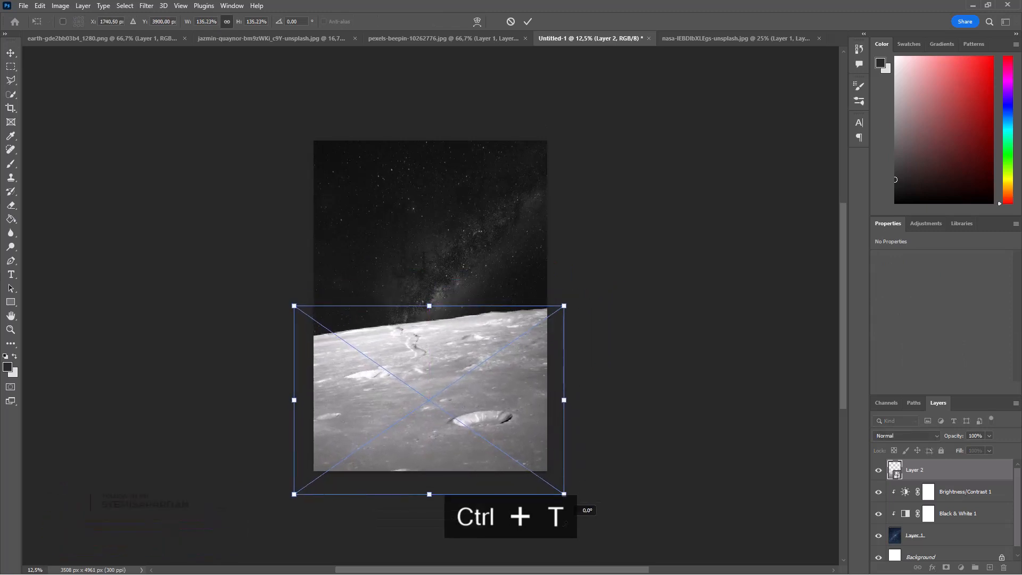
pyautogui.moveTo(588, 511); pyautogui.dragTo(575, 539)
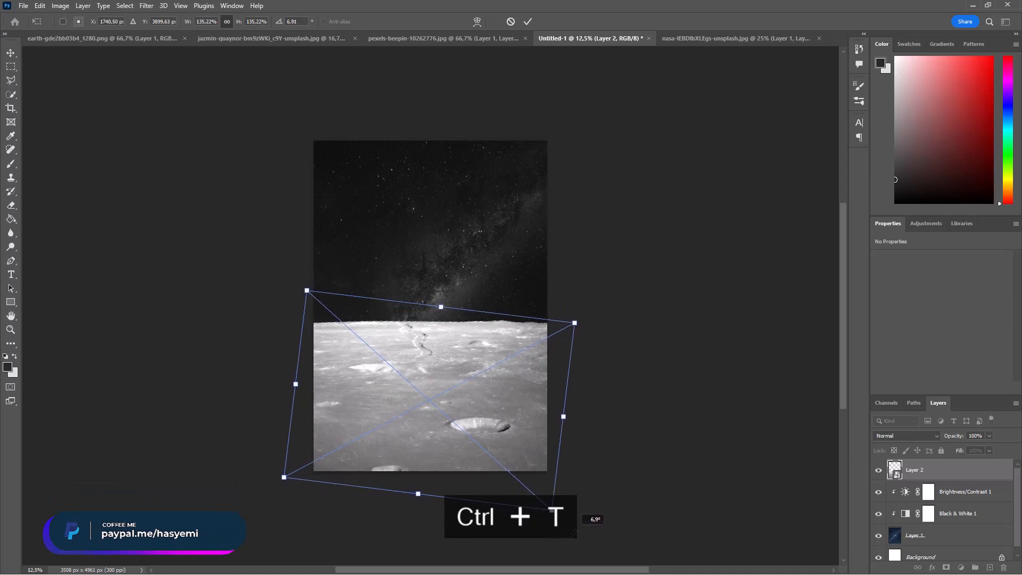
pyautogui.moveTo(573, 540); pyautogui.dragTo(567, 545)
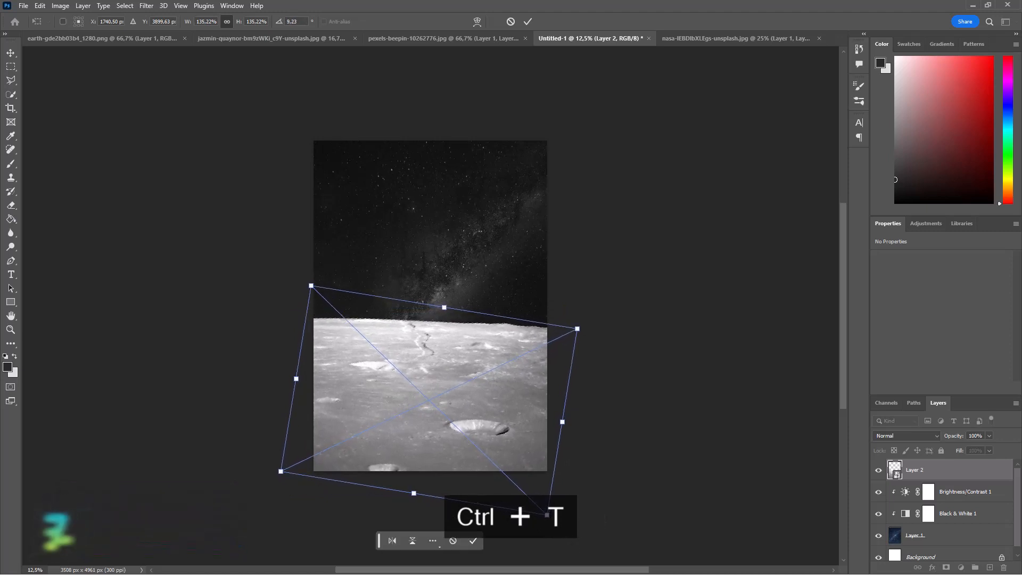
pyautogui.moveTo(430, 368); pyautogui.dragTo(483, 422)
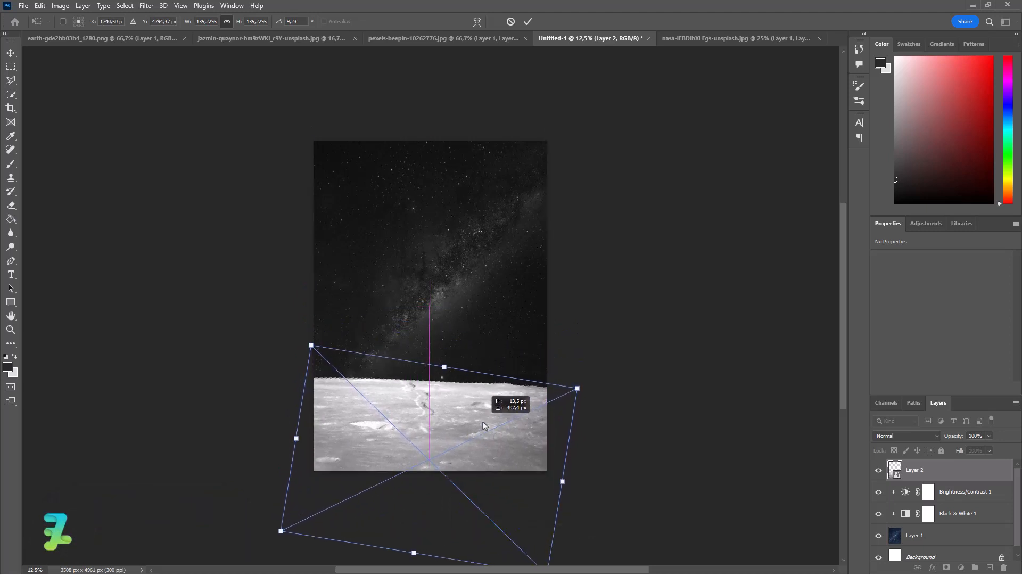
pyautogui.click(11, 54)
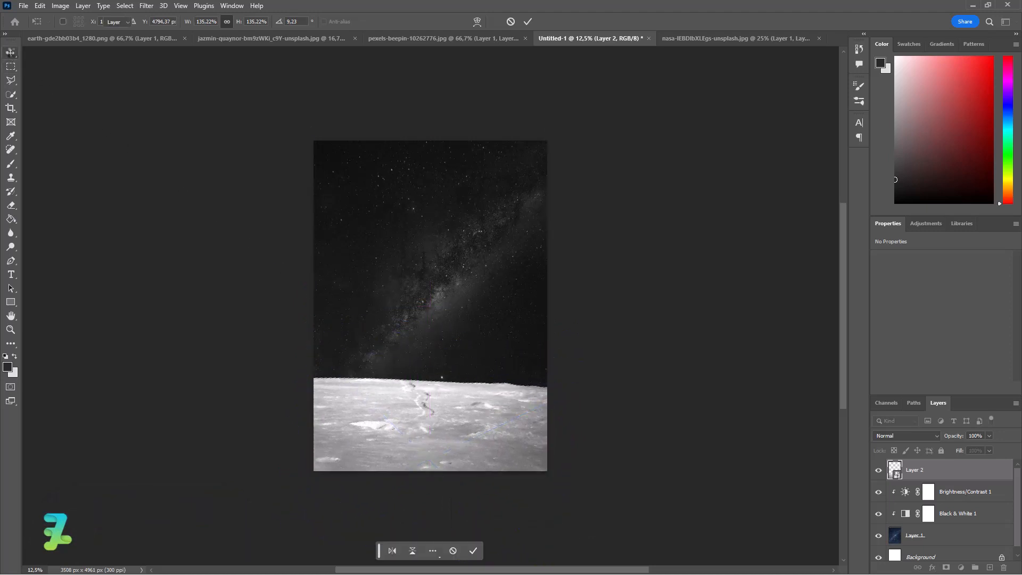
# - Float the Earth document in its own window, separate from the other open files
pyautogui.click(142, 38)
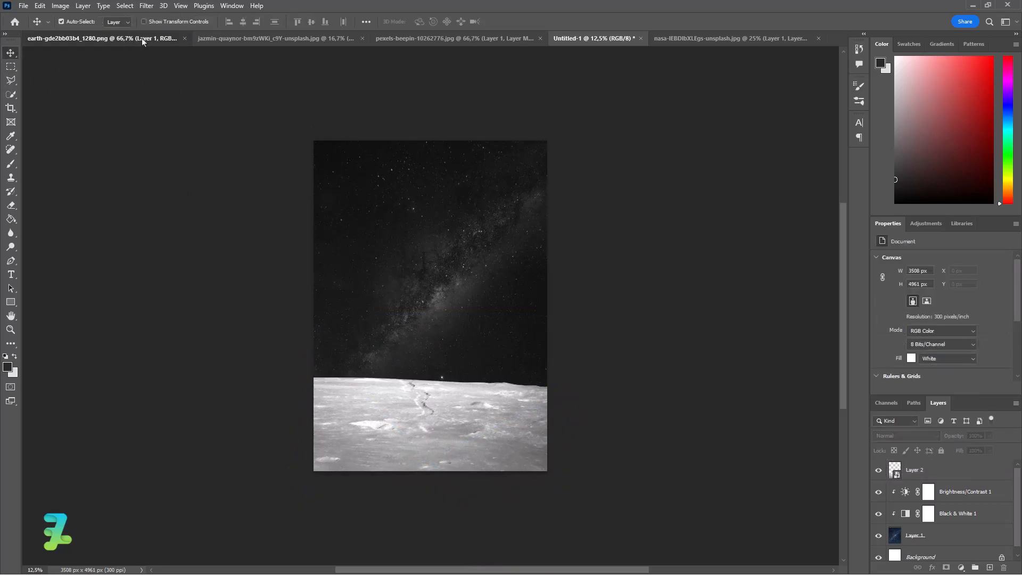
pyautogui.click(251, 40)
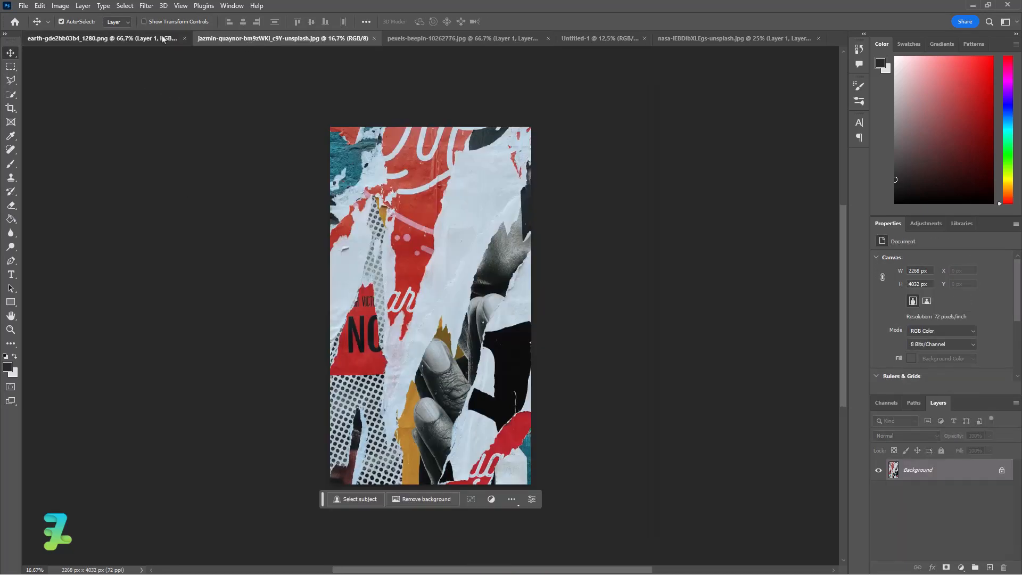
pyautogui.click(164, 40)
pyautogui.rightClick(163, 39)
pyautogui.click(202, 88)
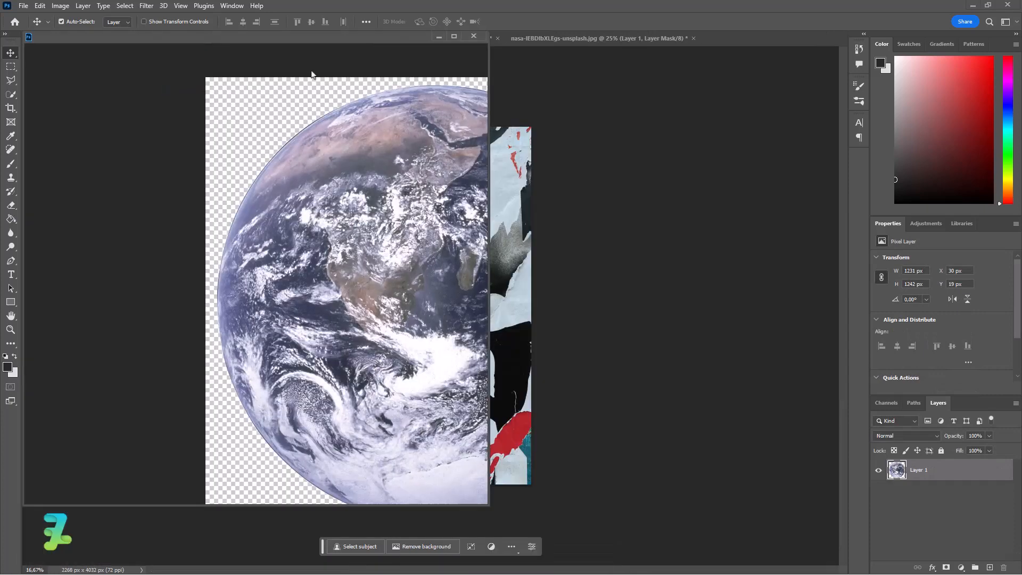
# - Copy the Earth layer from its floated window into the upper sky of Untitled-1 and close the Earth document
pyautogui.click(525, 37)
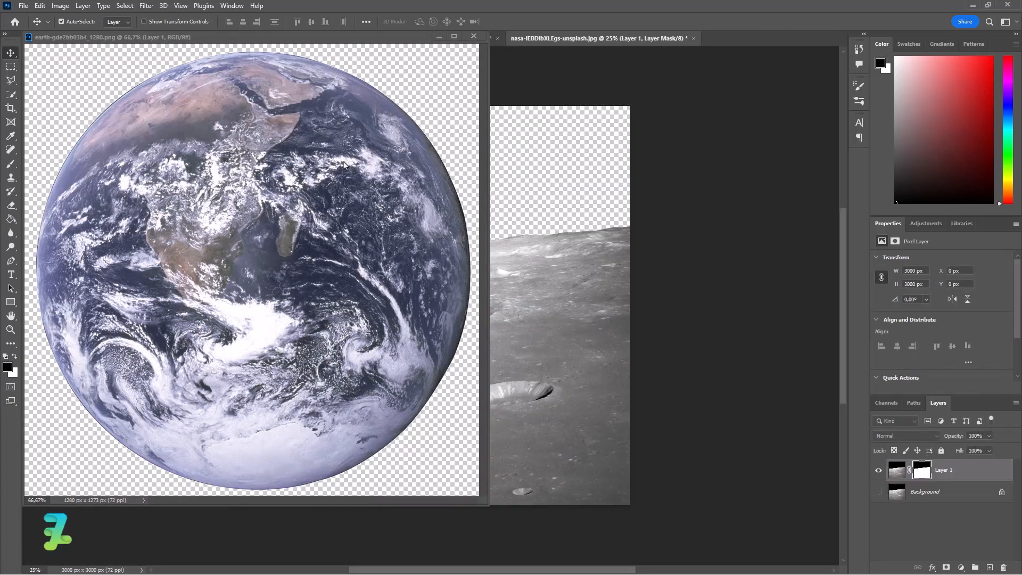
pyautogui.click(343, 158)
pyautogui.moveTo(325, 43); pyautogui.dragTo(433, 320)
pyautogui.click(468, 42)
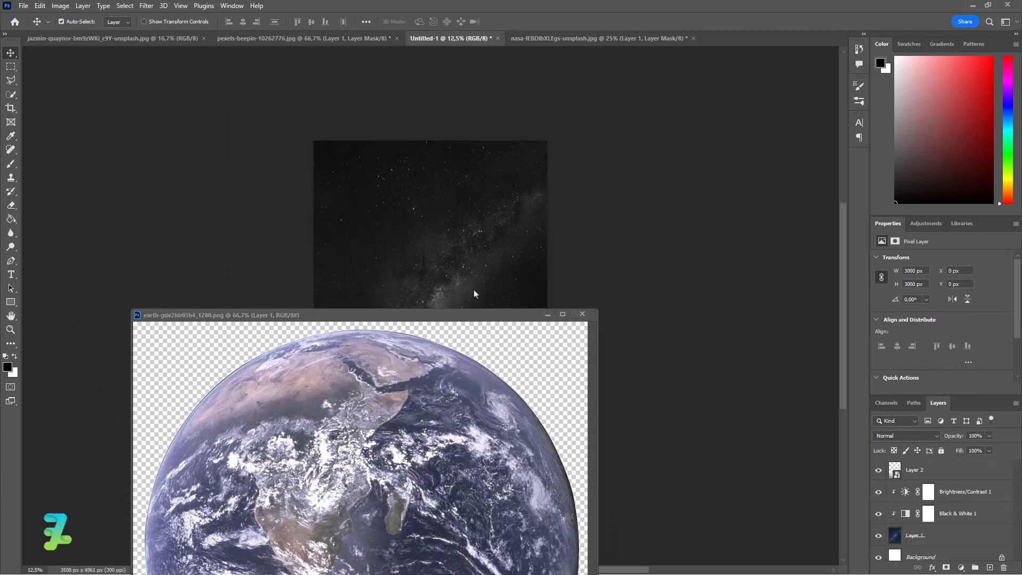
pyautogui.click(477, 402)
pyautogui.moveTo(896, 469); pyautogui.dragTo(441, 193)
pyautogui.click(582, 314)
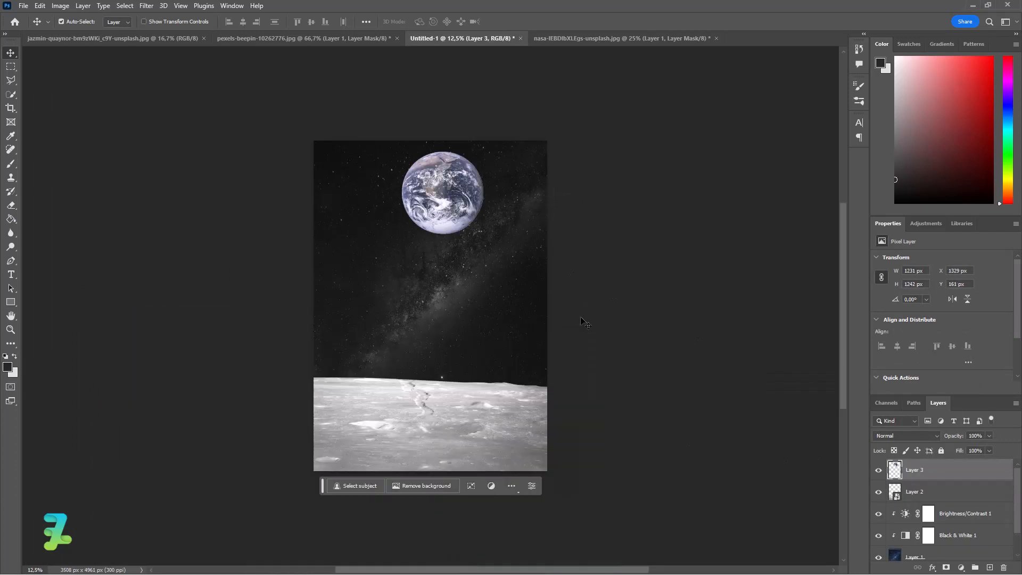
# - Scale the Earth down to about 54.83% and place it in the poster's upper left sky
pyautogui.hotkey('ctrl', 't')
pyautogui.moveTo(484, 234); pyautogui.dragTo(375, 192)
pyautogui.press('Return')
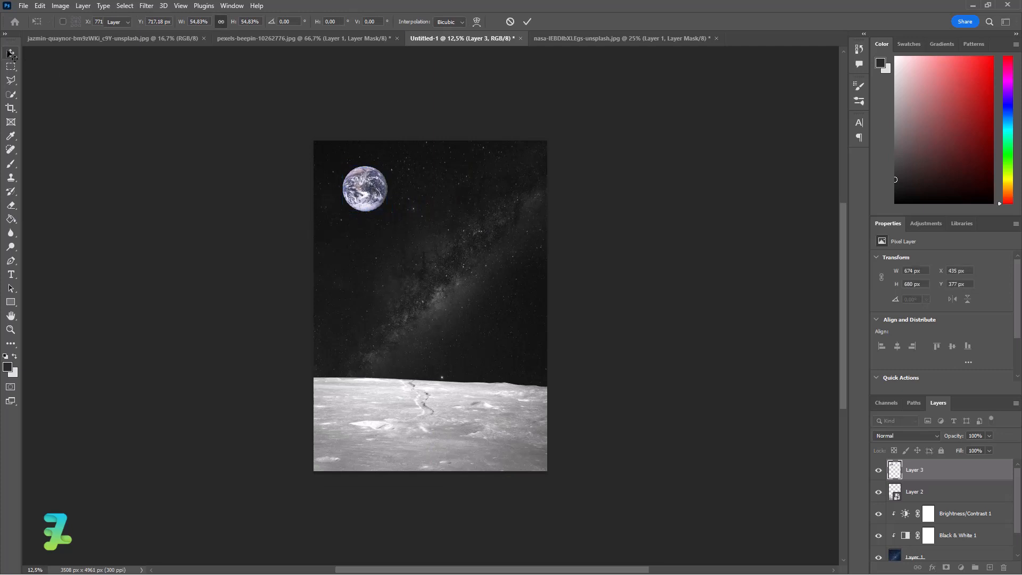
# - Add an Outer Glow to the Earth layer in light blue (#9adafb) at 26% opacity
pyautogui.doubleClick(969, 466)
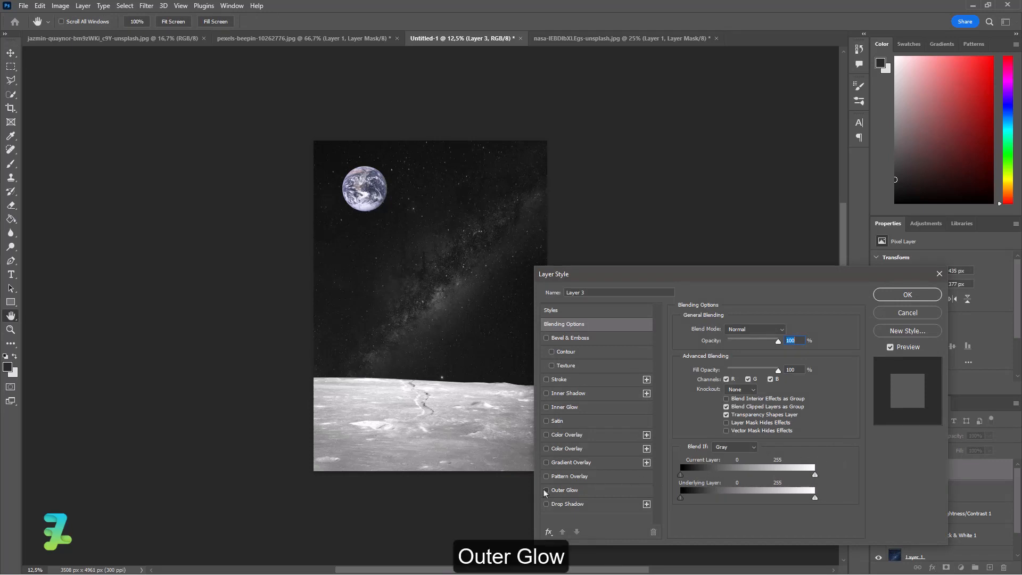
pyautogui.click(558, 490)
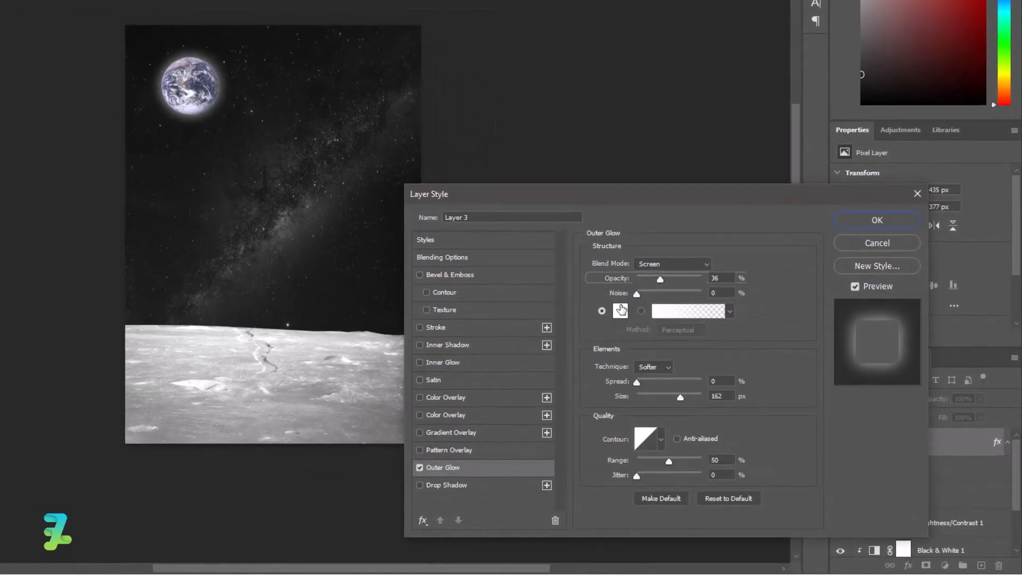
pyautogui.click(620, 310)
pyautogui.click(659, 333)
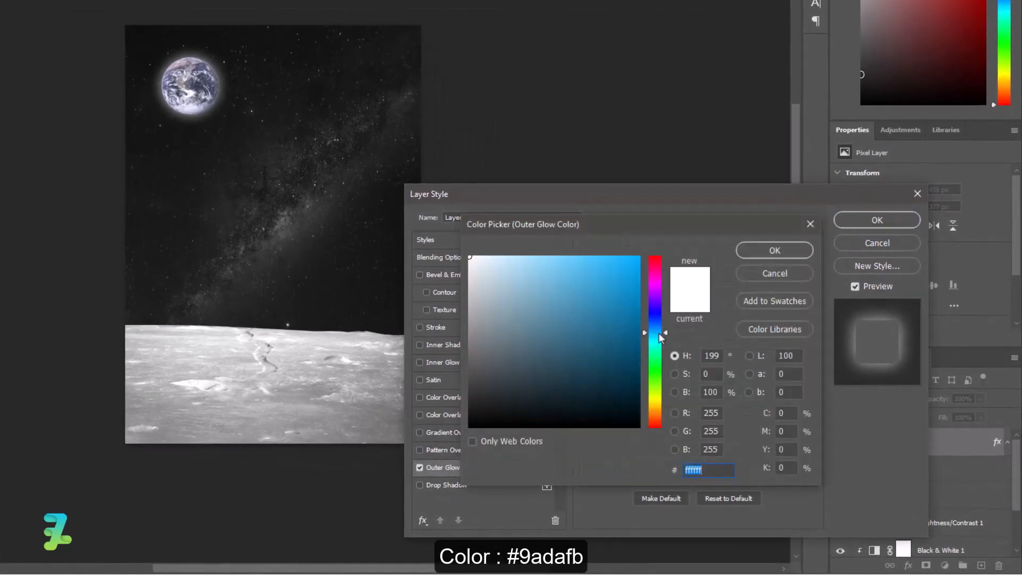
pyautogui.moveTo(522, 289)
pyautogui.mouseDown()
pyautogui.moveTo(515, 258)
pyautogui.moveTo(540, 259)
pyautogui.mouseUp()
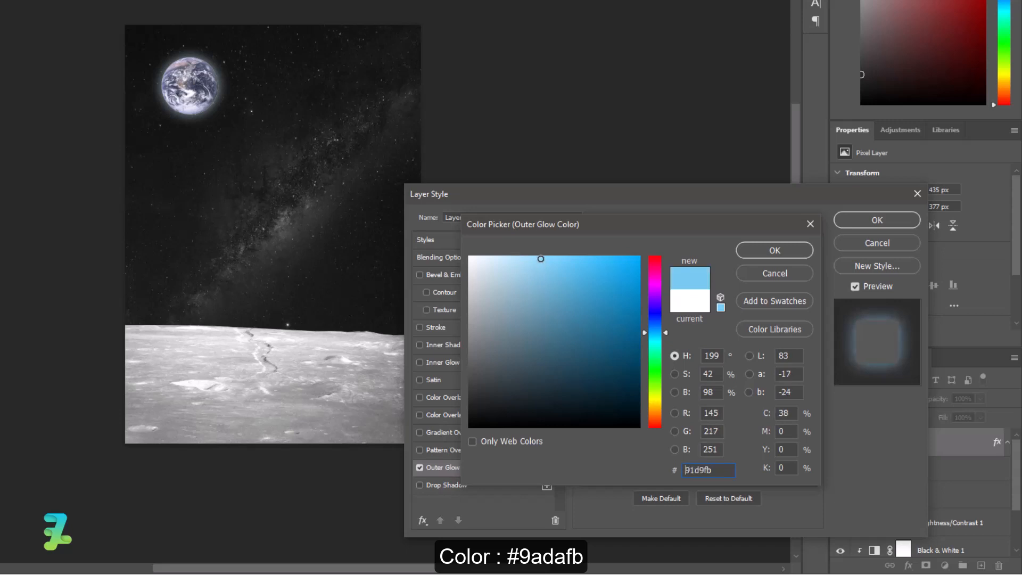
pyautogui.click(775, 252)
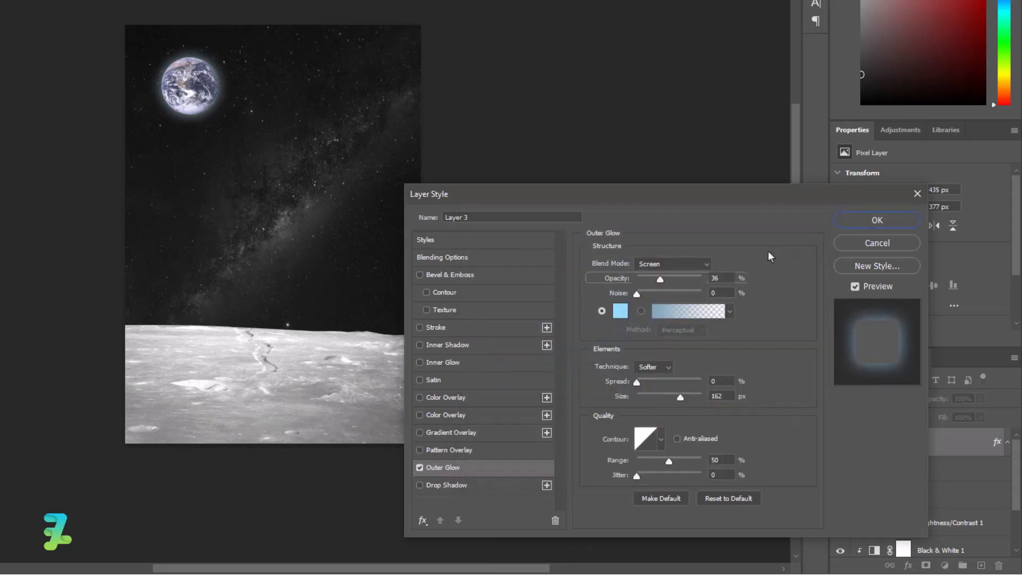
pyautogui.moveTo(660, 281)
pyautogui.mouseDown()
pyautogui.moveTo(649, 281)
pyautogui.moveTo(660, 282)
pyautogui.mouseUp()
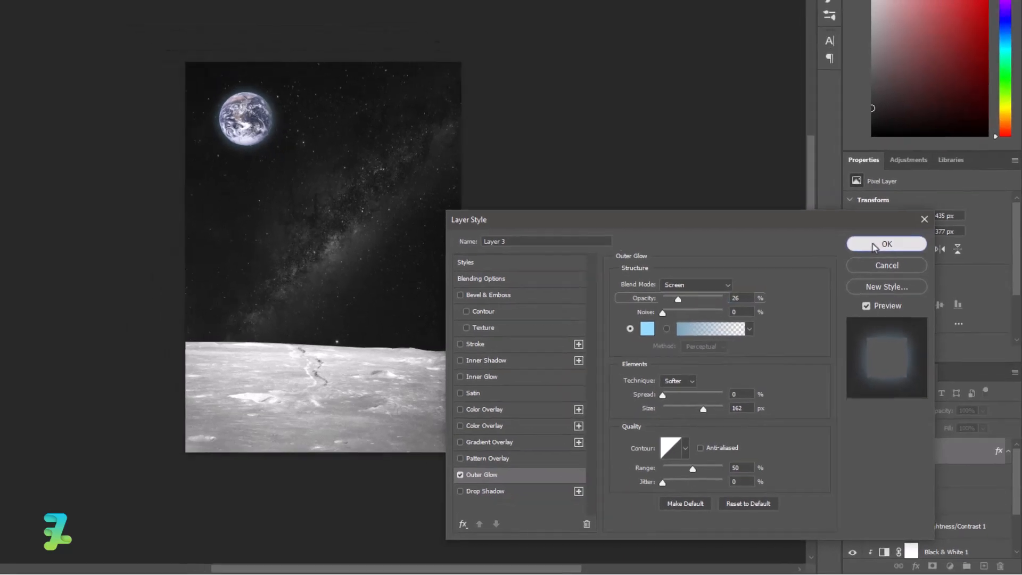
pyautogui.click(856, 224)
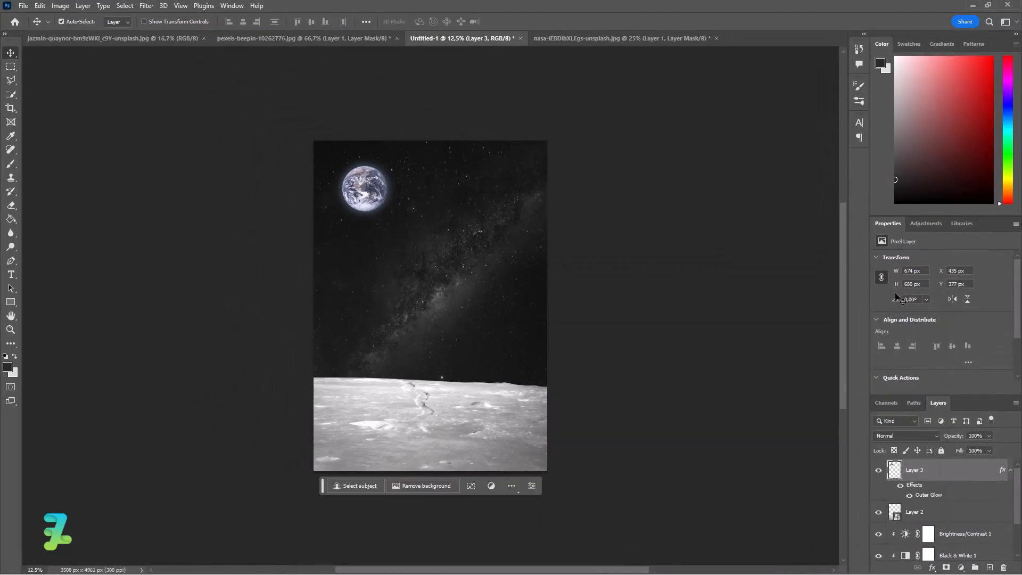
# - Float the document with the man seated on a rock in its own window and convert its masked layer to a Smart Object
pyautogui.click(260, 39)
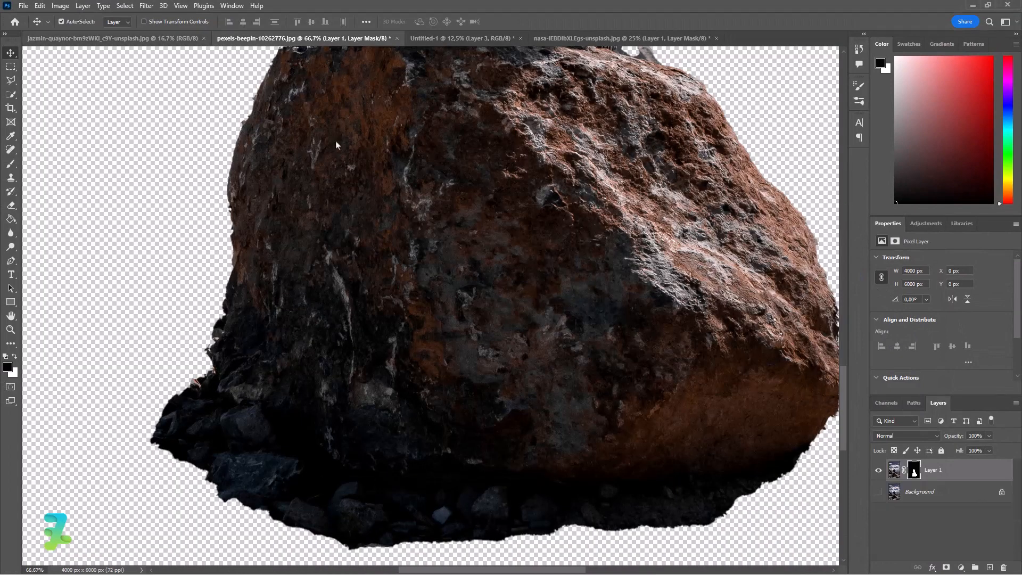
pyautogui.hotkey('ctrl', '-')
pyautogui.hotkey('ctrl', '-')
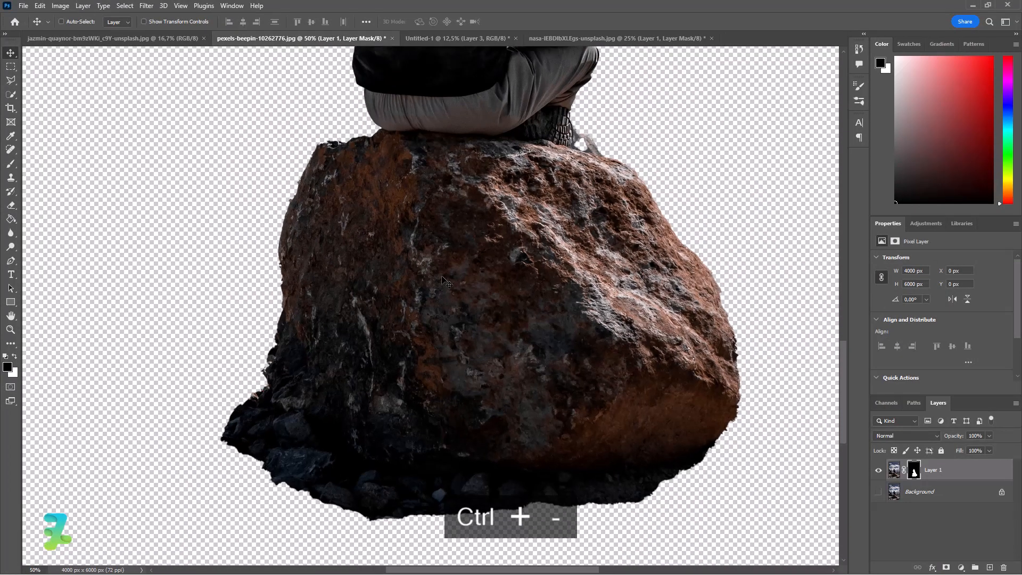
pyautogui.hotkey('ctrl', '-')
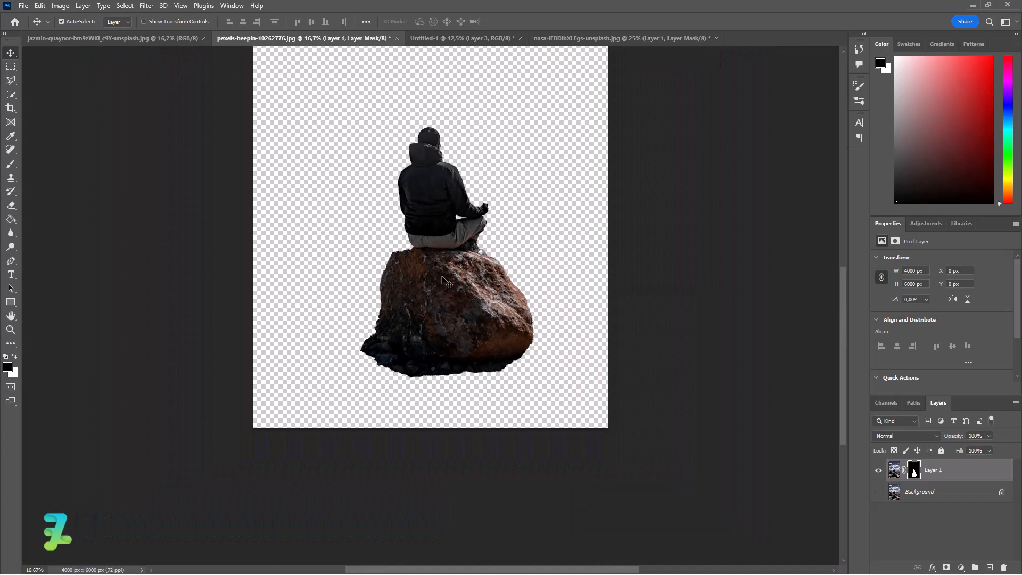
pyautogui.rightClick(301, 41)
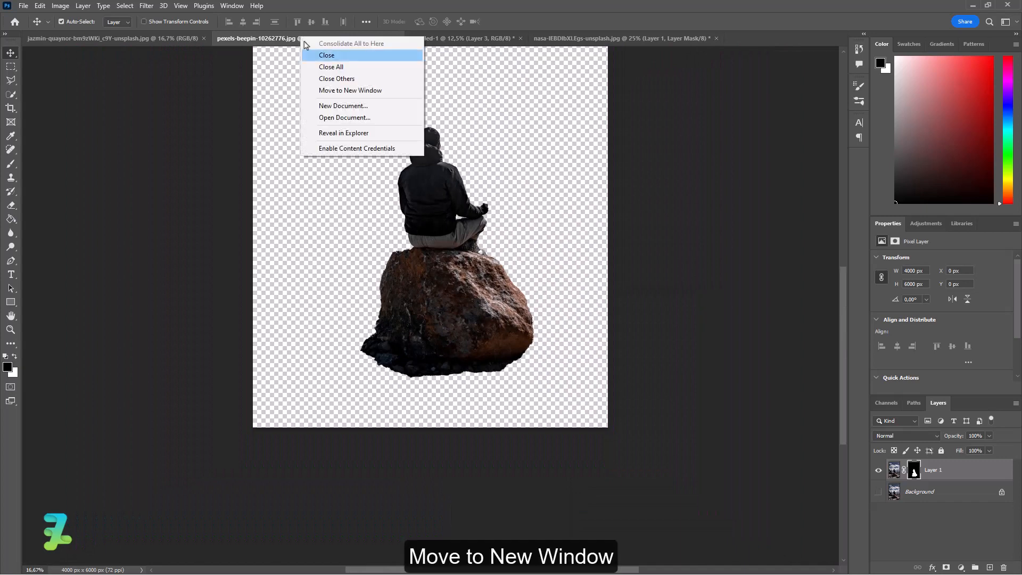
pyautogui.click(343, 89)
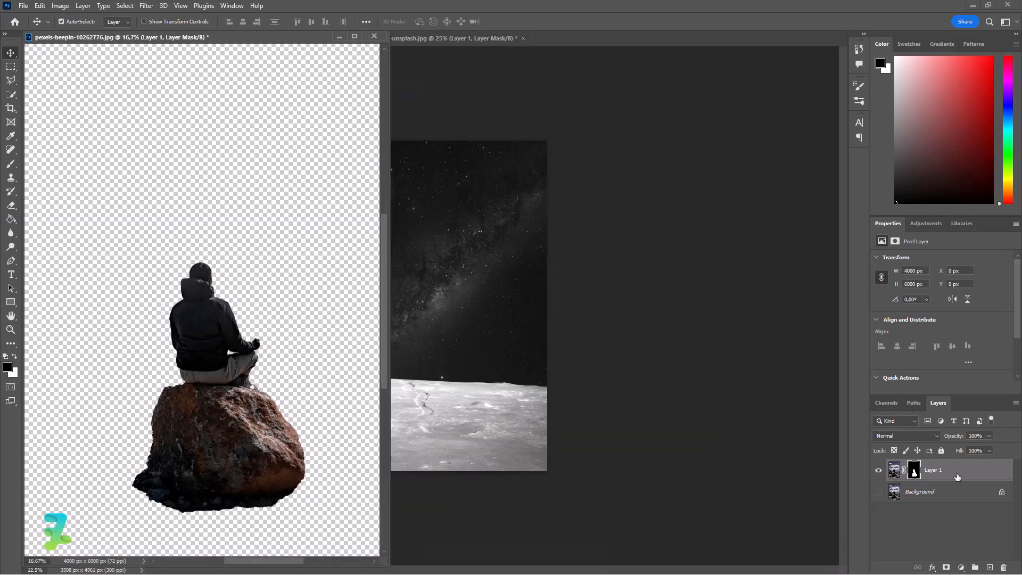
pyautogui.rightClick(957, 477)
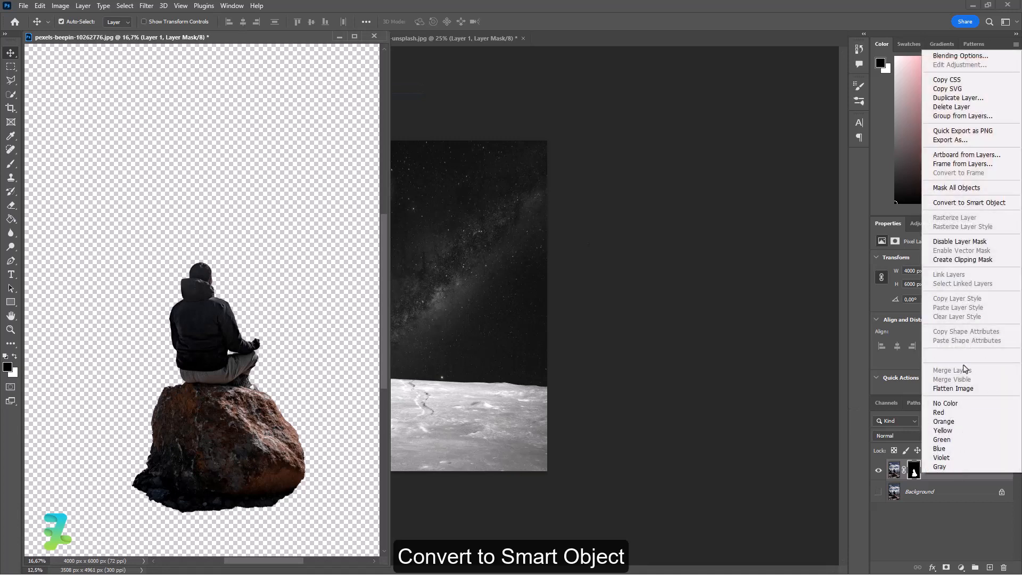
pyautogui.click(972, 202)
# - Copy the seated-man Smart Object into Untitled-1, then dock its source document with the other open files
pyautogui.moveTo(894, 471); pyautogui.dragTo(429, 263)
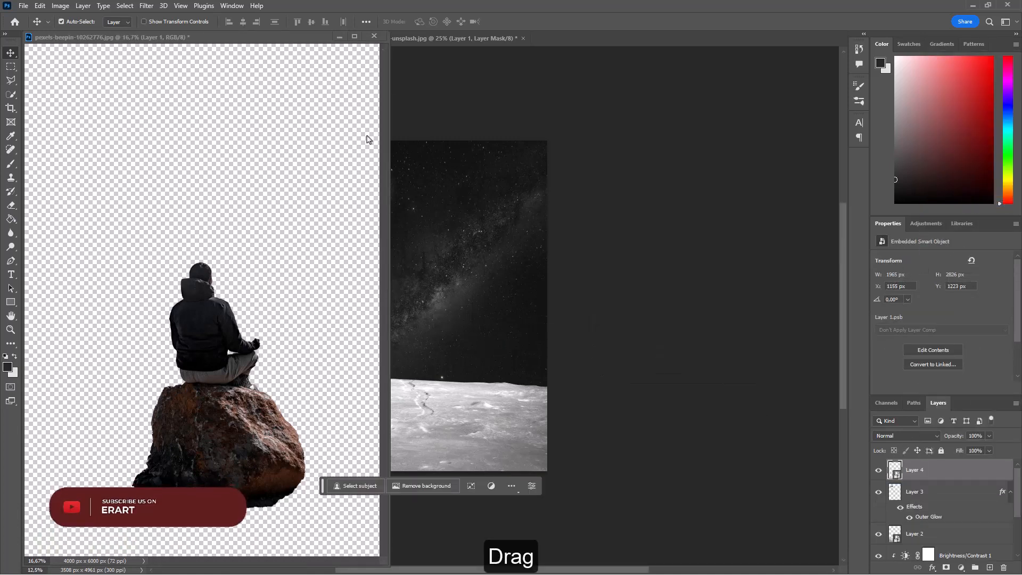
pyautogui.moveTo(231, 39); pyautogui.dragTo(608, 39)
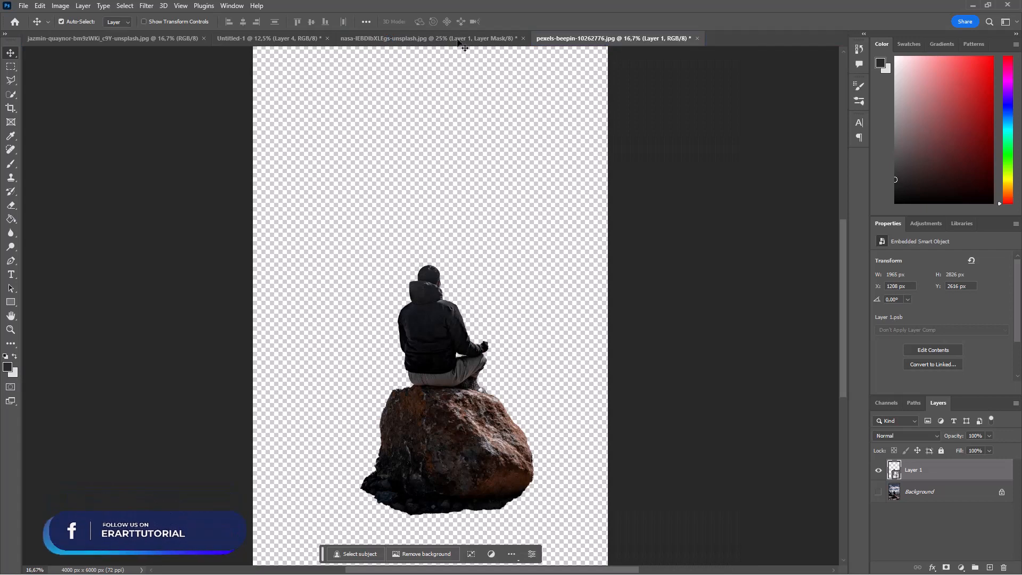
pyautogui.click(231, 39)
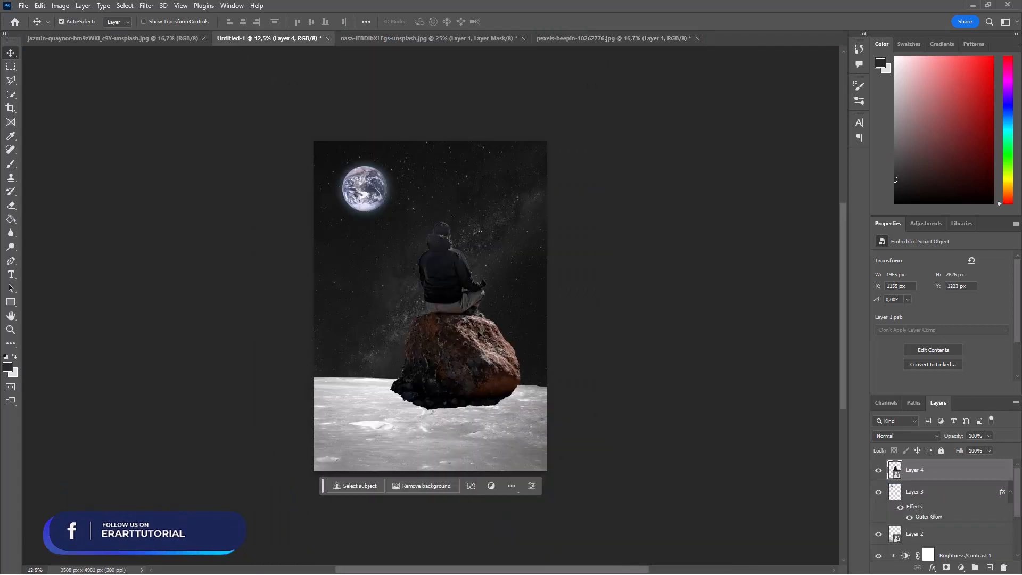
# - Scale the seated man to about 30.40% and centre him horizontally so the rock's base runs off the canvas's lower edge
pyautogui.hotkey('ctrl', 't')
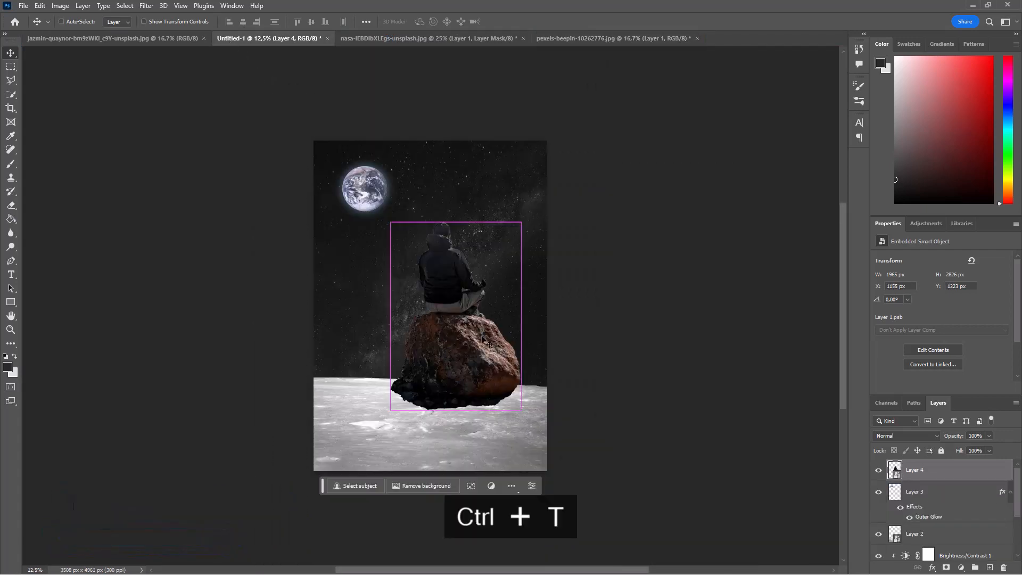
pyautogui.moveTo(483, 340); pyautogui.dragTo(455, 452)
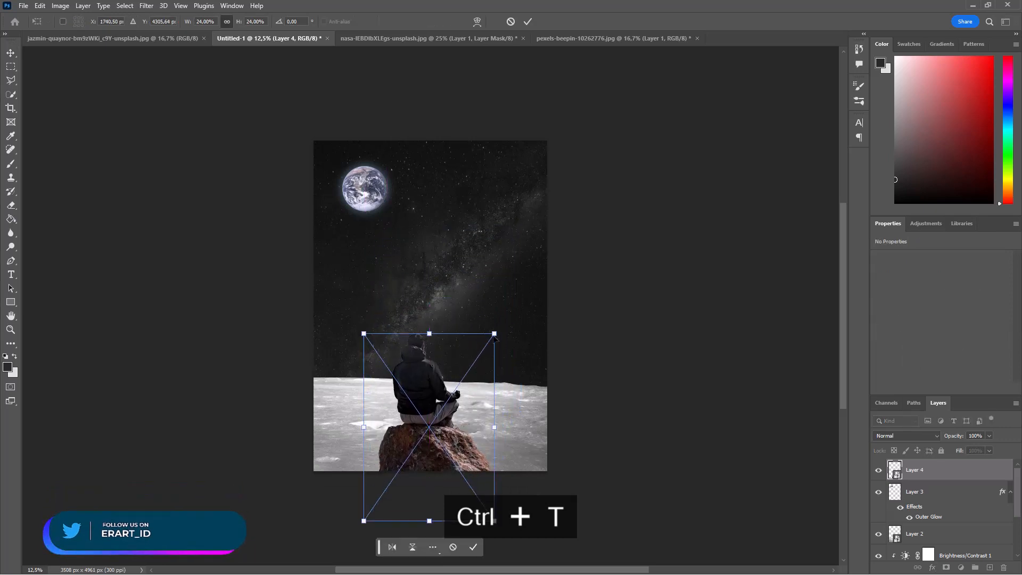
pyautogui.moveTo(494, 337); pyautogui.dragTo(529, 283)
pyautogui.moveTo(477, 376); pyautogui.dragTo(461, 404)
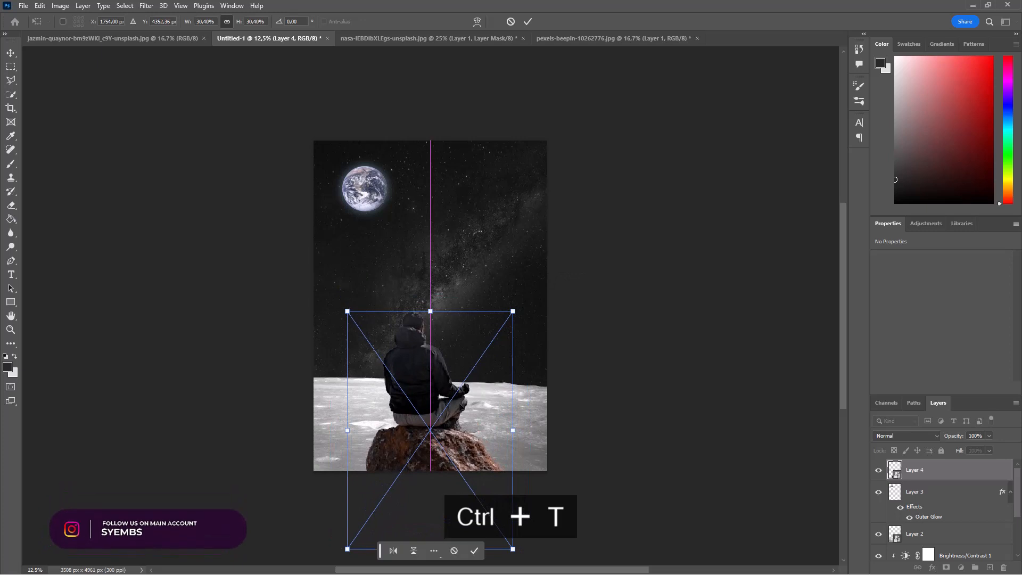
pyautogui.click(11, 54)
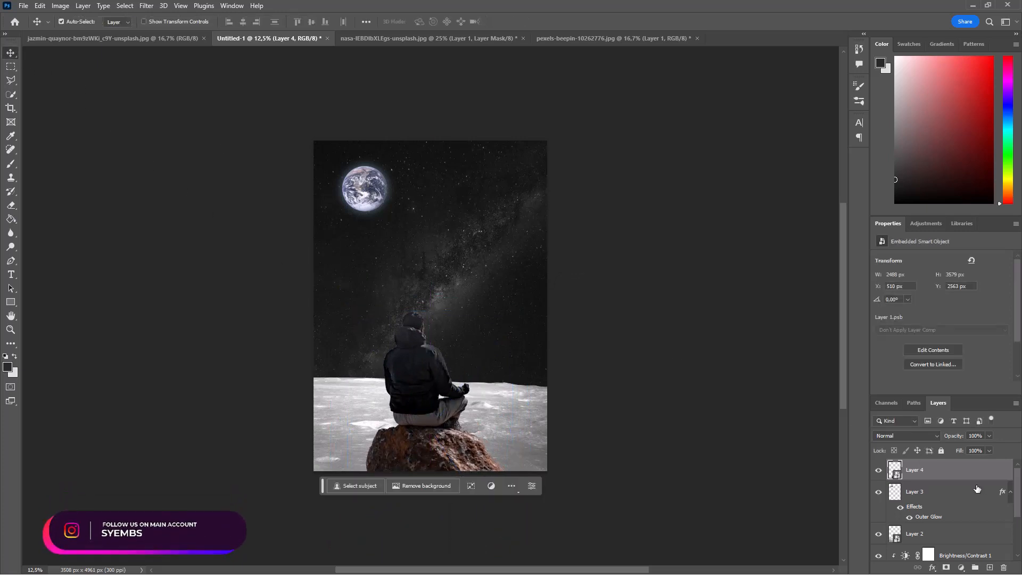
# - Add a Black & White adjustment clipped to the seated-man layer
pyautogui.click(960, 567)
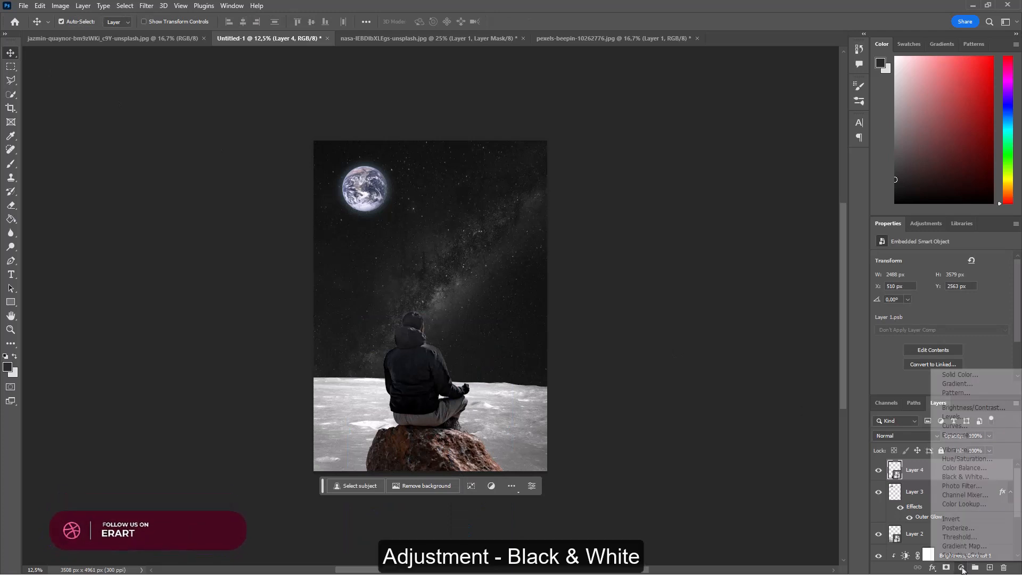
pyautogui.click(974, 476)
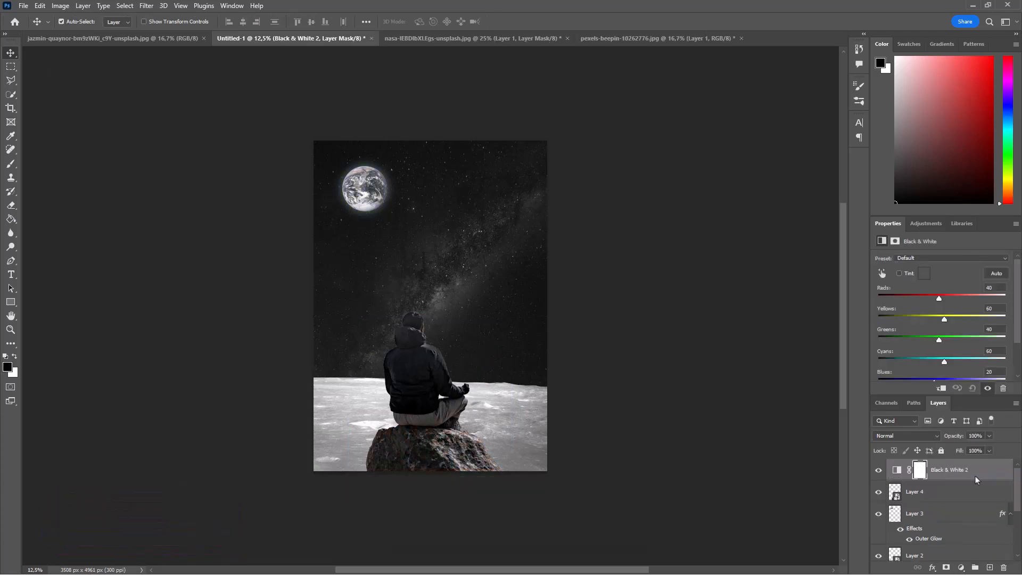
pyautogui.click(941, 388)
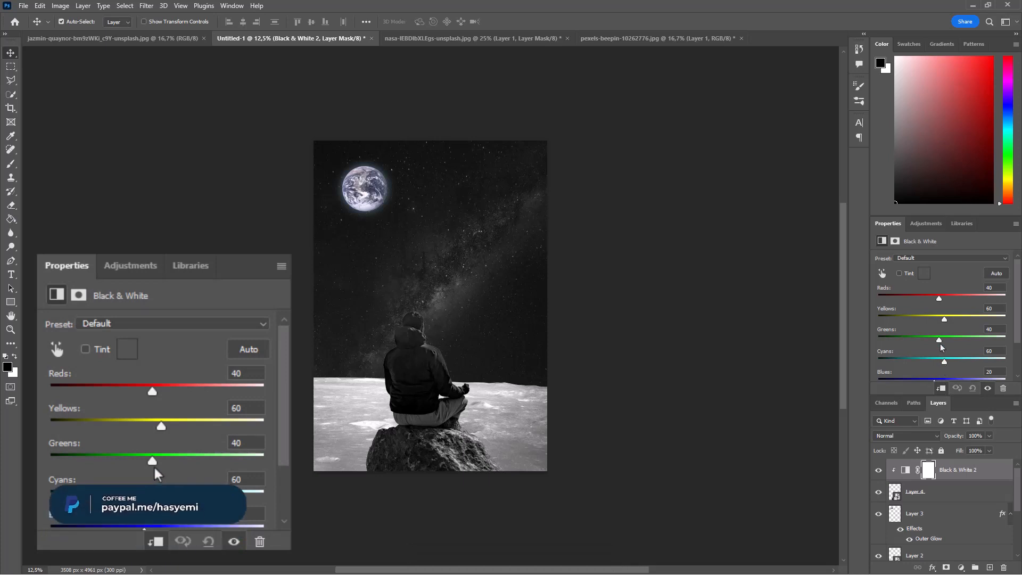
# - Set the seated man's Black & White adjustment to Greens -137 and Blues -142
pyautogui.moveTo(939, 340); pyautogui.dragTo(894, 340)
pyautogui.scroll(-1, 935, 367)
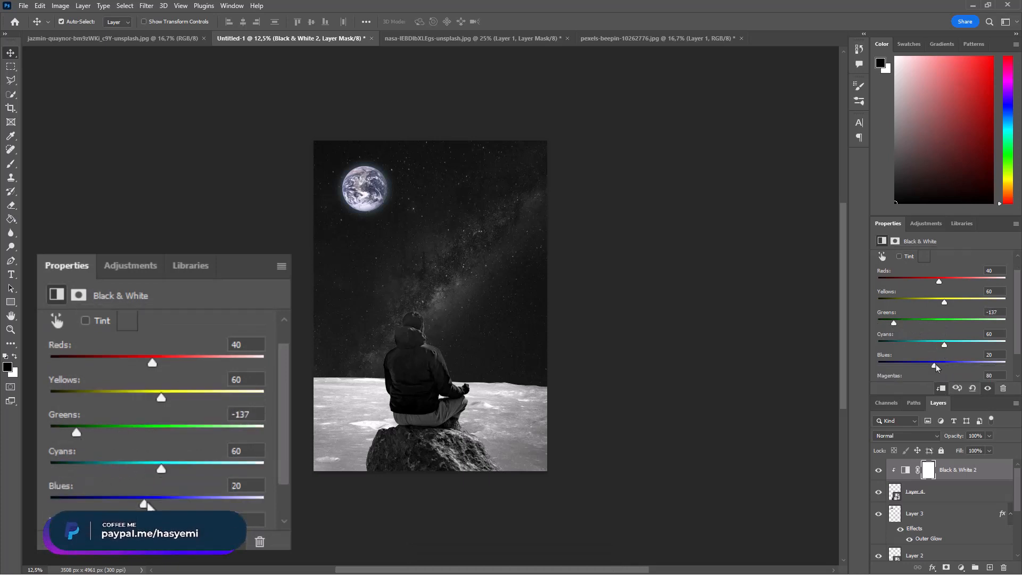
pyautogui.moveTo(936, 367); pyautogui.dragTo(892, 367)
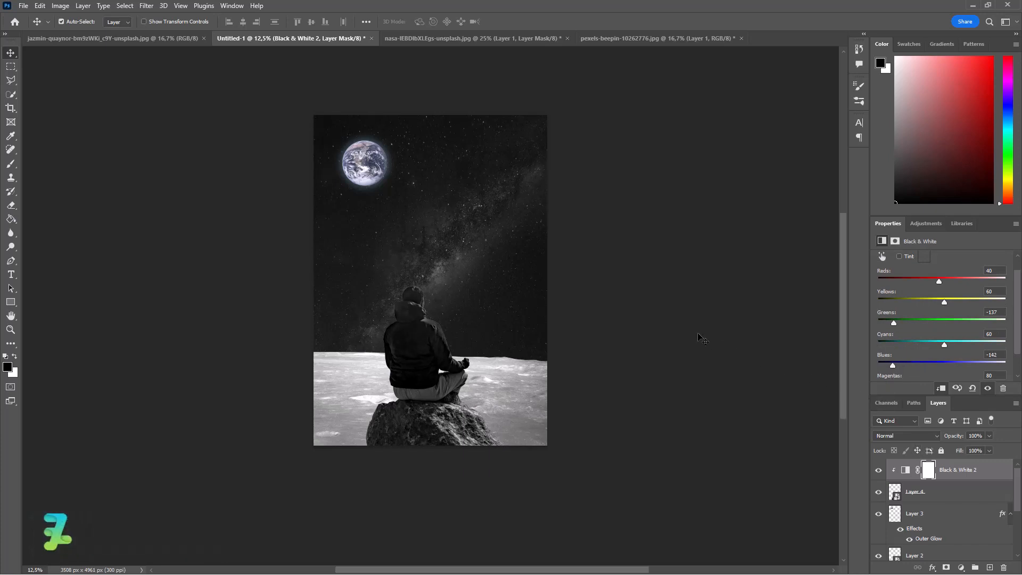
# - Choose the Horizontal Type tool and set the foreground colour to white (#ffffff)
pyautogui.scroll(3, 702, 337)
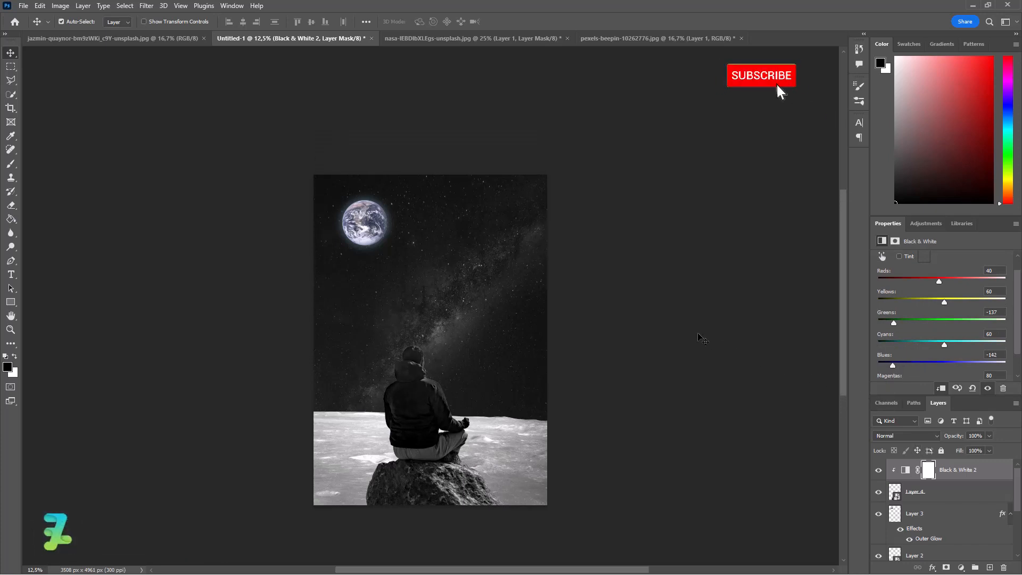
pyautogui.scroll(-1, 755, 358)
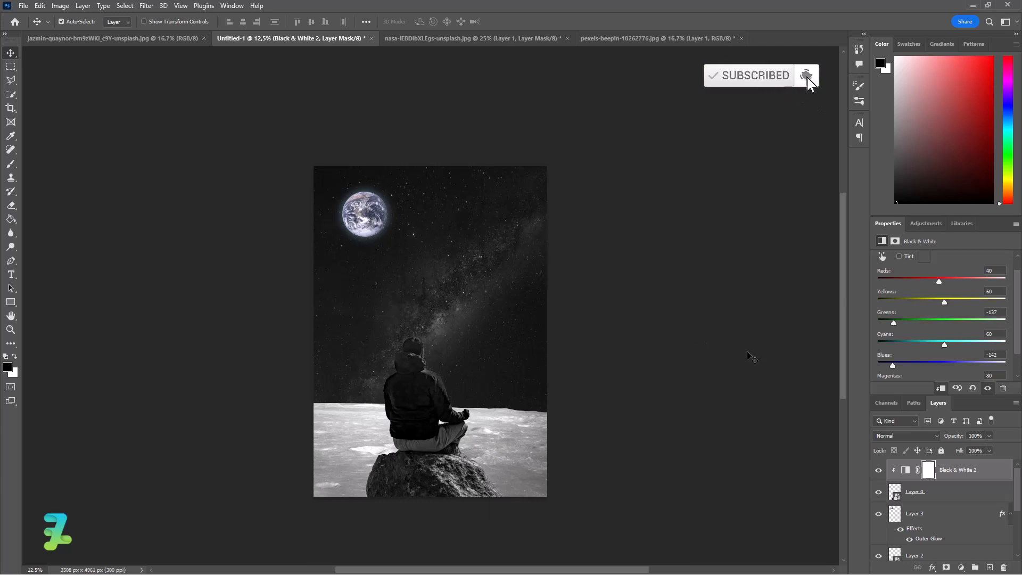
pyautogui.click(14, 276)
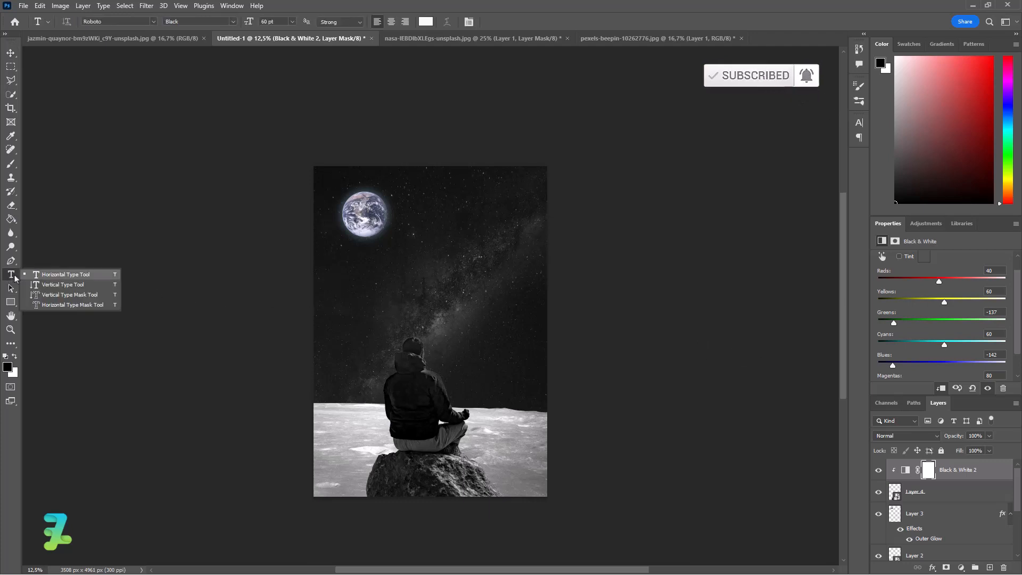
pyautogui.click(43, 275)
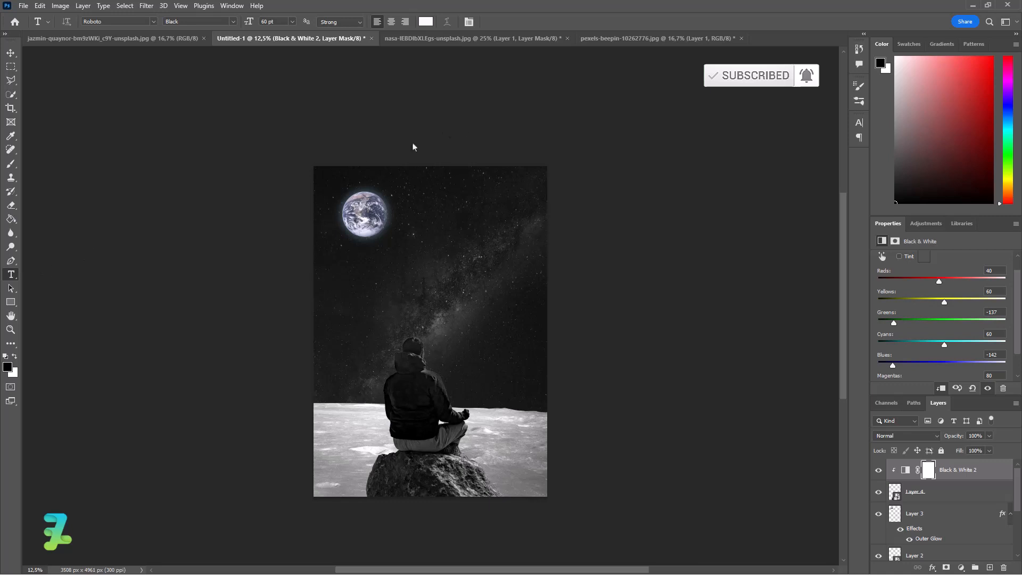
pyautogui.click(15, 354)
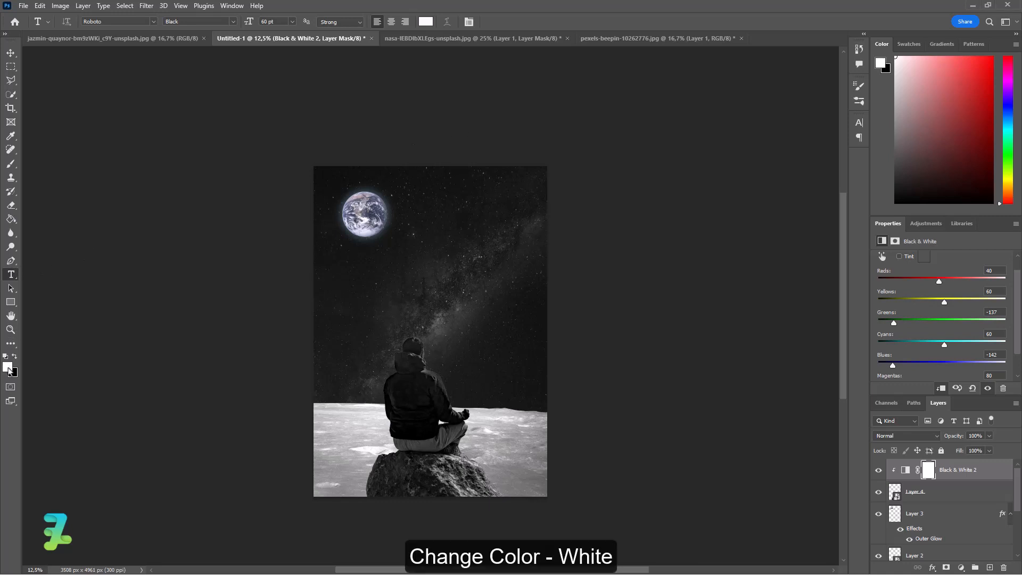
pyautogui.click(8, 368)
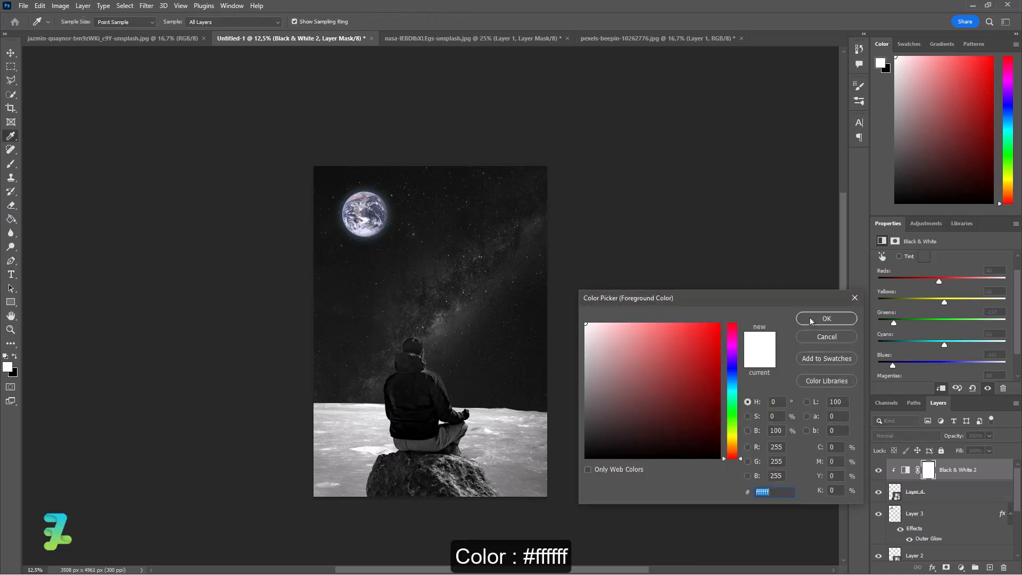
pyautogui.click(810, 318)
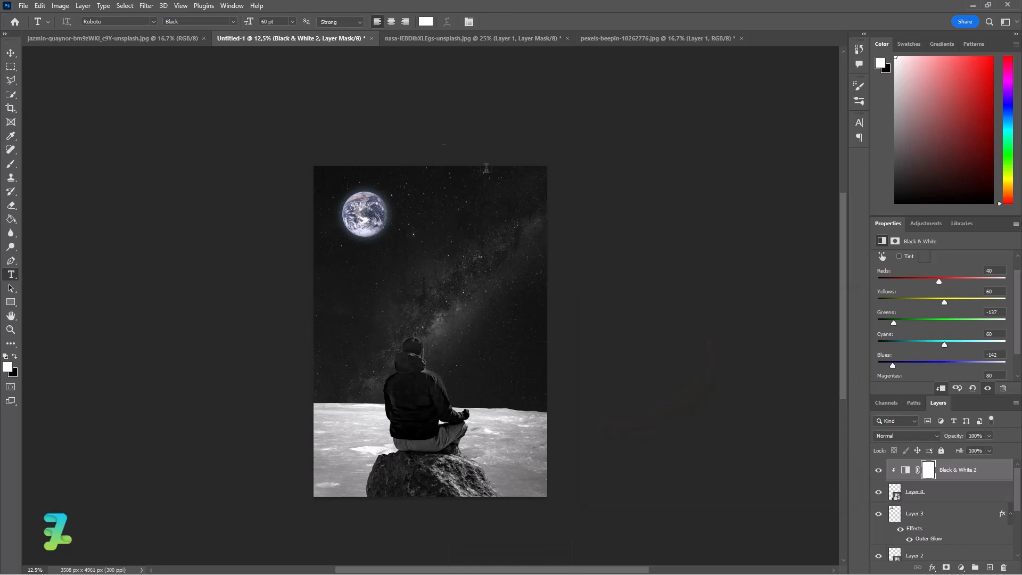
# - Set the font to Raleway Black and add the text UNLOCKED between the Earth and the seated man
pyautogui.click(154, 21)
pyautogui.press('Up')
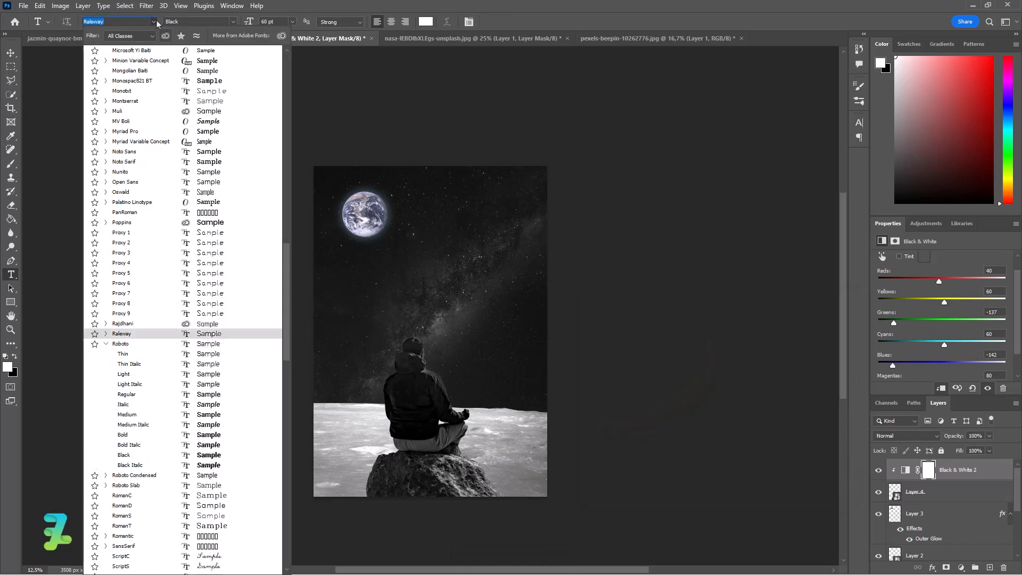
pyautogui.press('Down')
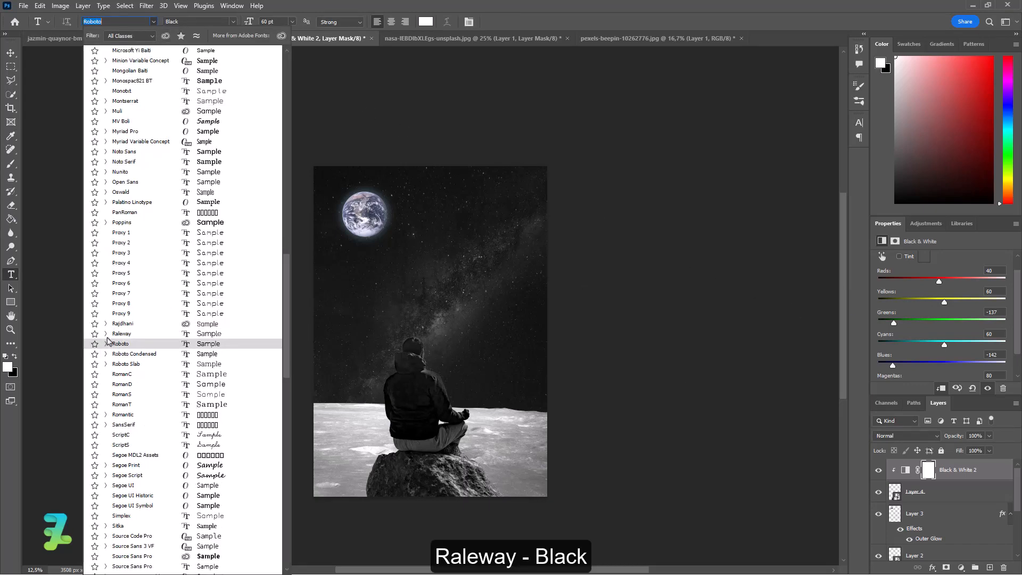
pyautogui.press('Up')
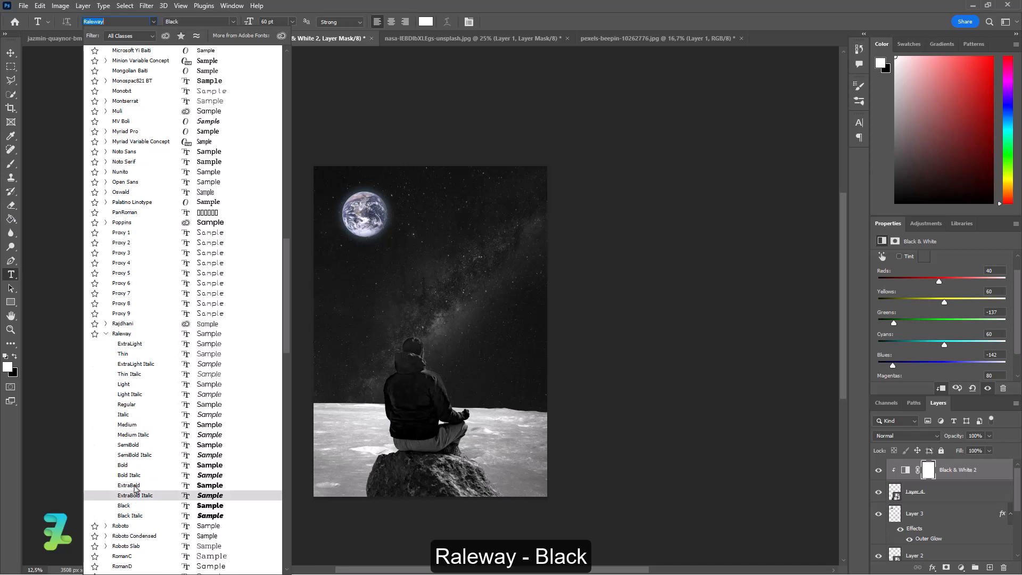
pyautogui.click(139, 505)
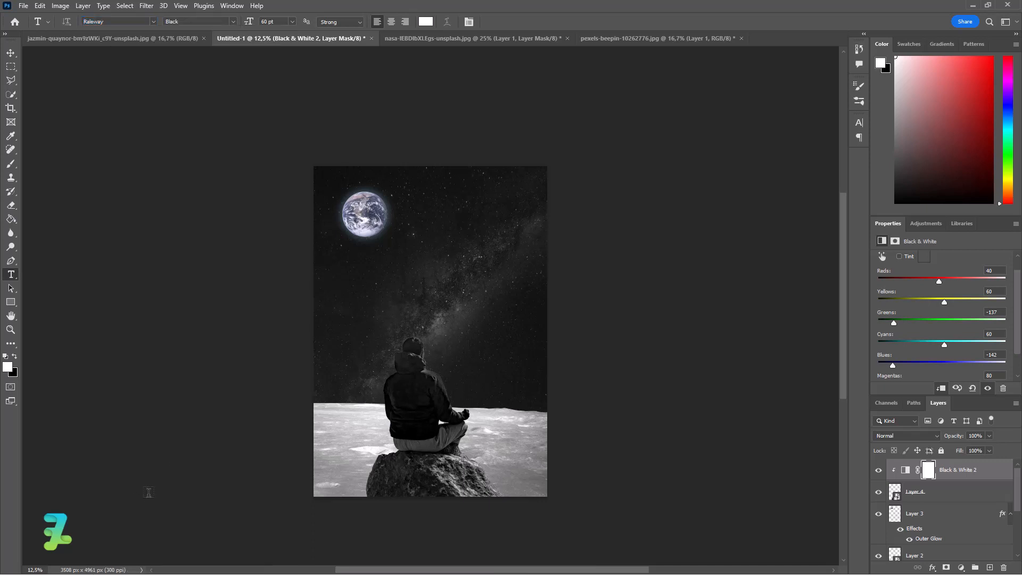
pyautogui.click(376, 273)
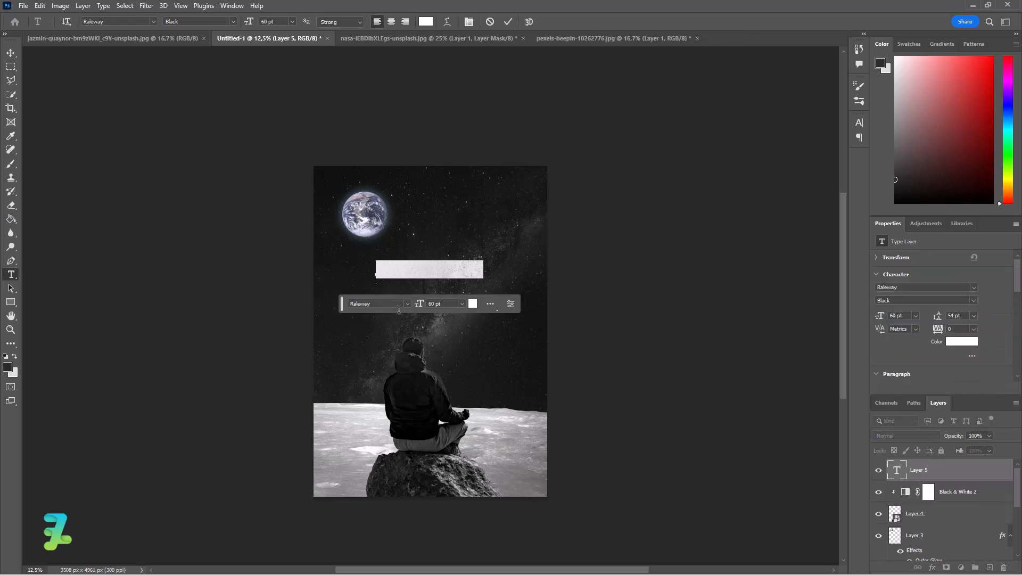
pyautogui.write('UNLOCKED')
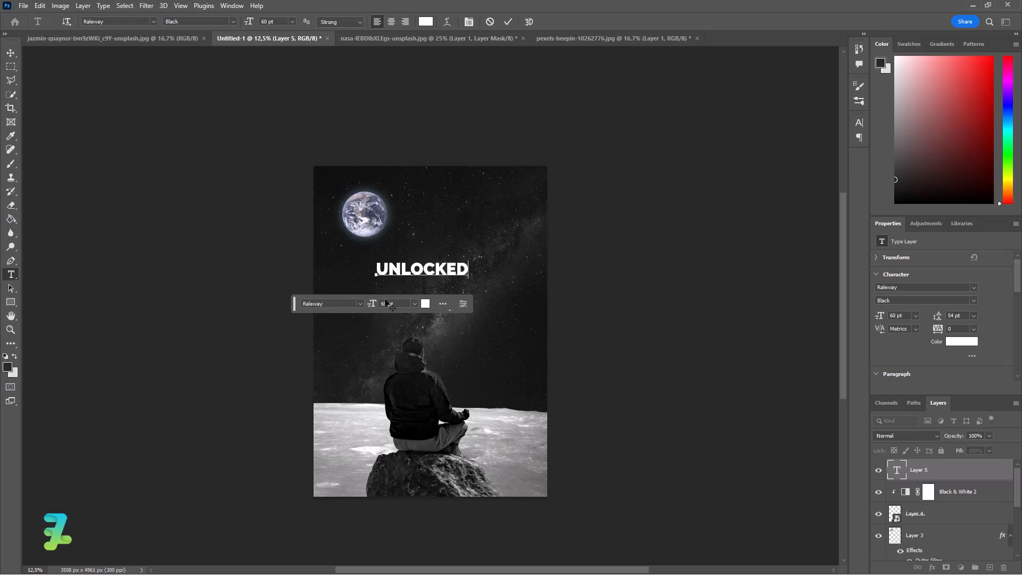
# - Set the UNLOCKED text's size to 150 pt and centre it horizontally on the canvas
pyautogui.click(188, 116)
pyautogui.hotkey('ctrl', 'a')
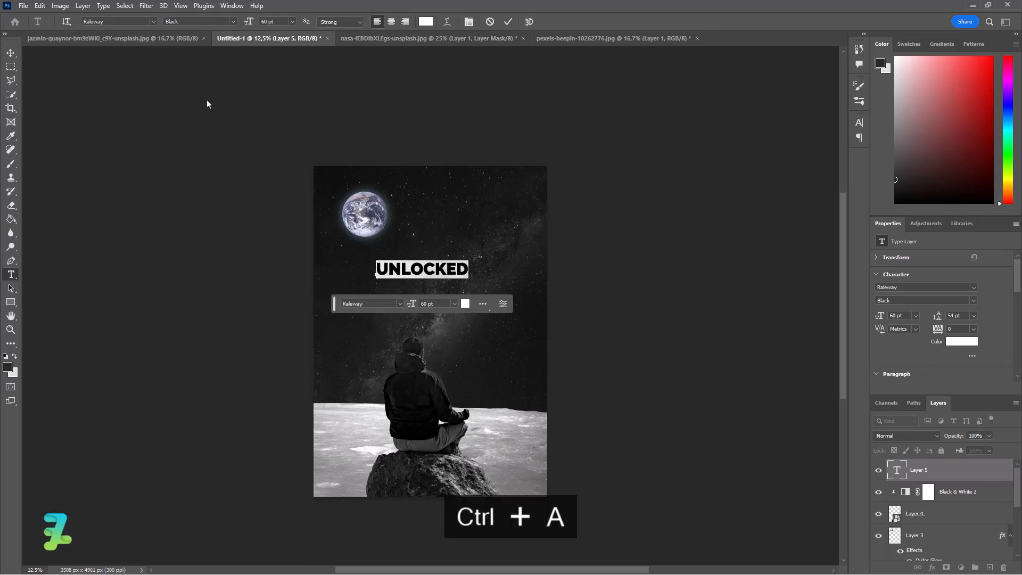
pyautogui.click(291, 22)
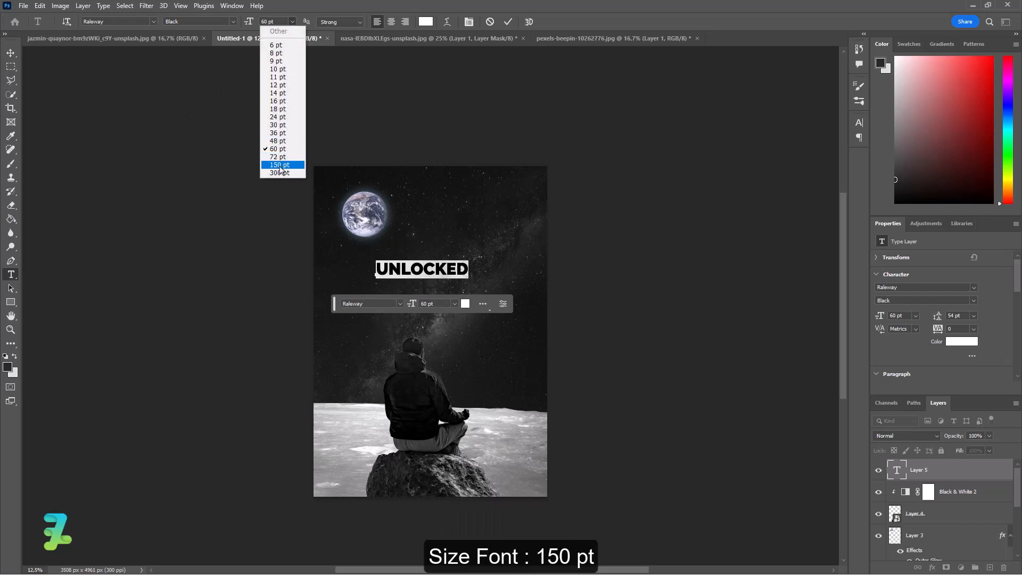
pyautogui.click(281, 166)
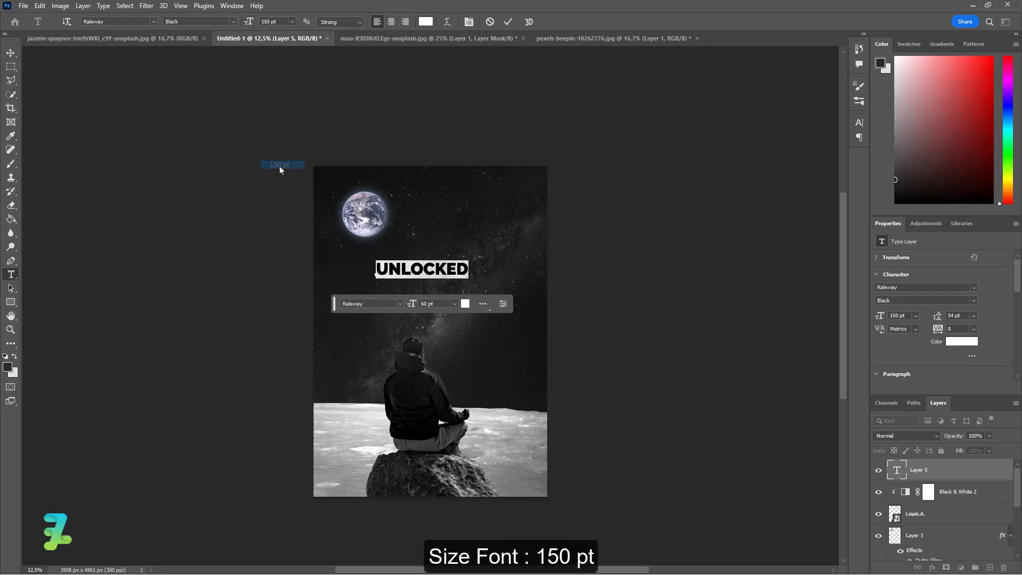
pyautogui.click(10, 53)
pyautogui.hotkey('ctrl', 'a')
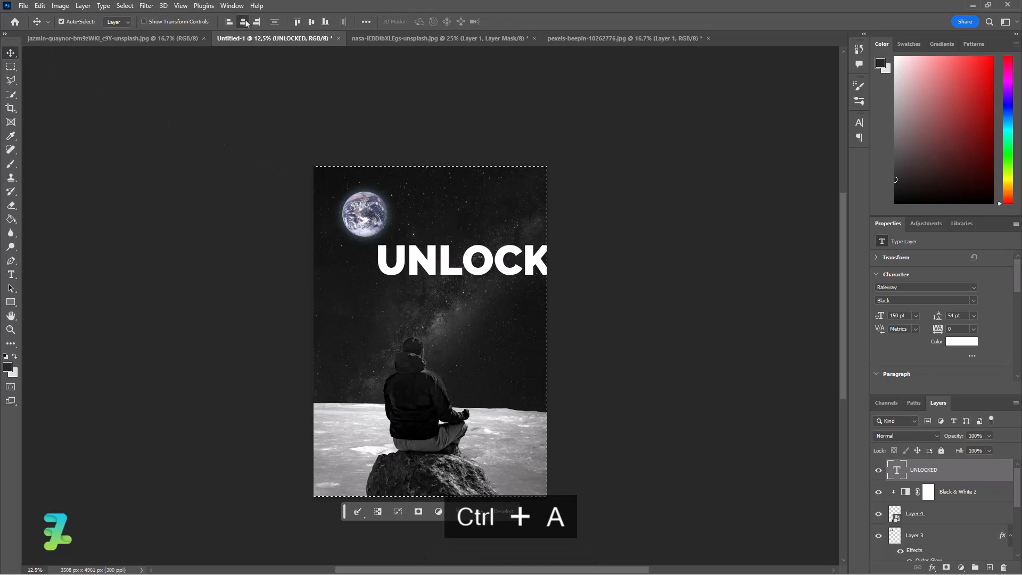
pyautogui.click(244, 23)
pyautogui.hotkey('ctrl', 'd')
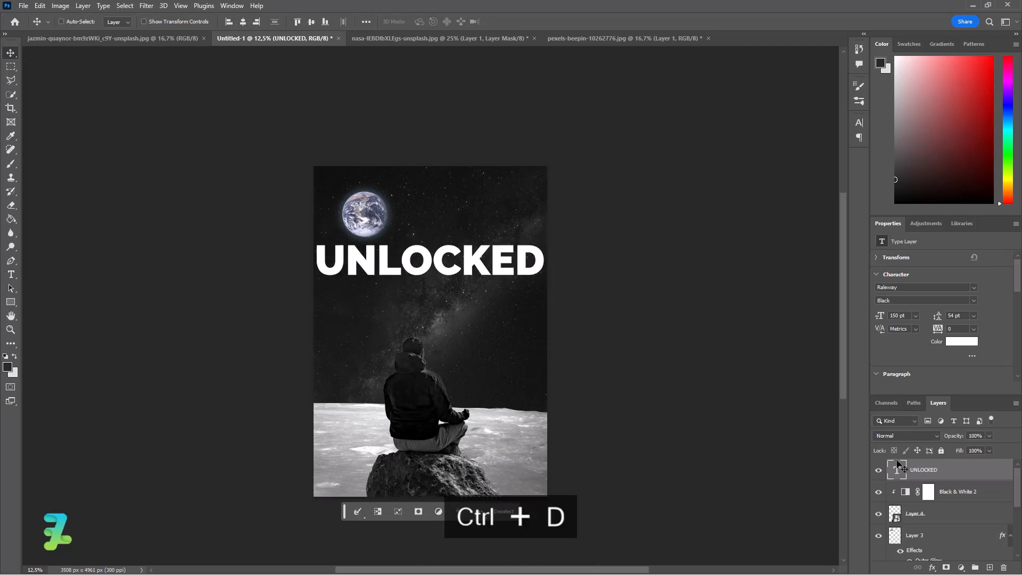
# - Set the UNLOCKED text's size to 120 pt and centre it horizontally on the canvas again
pyautogui.doubleClick(897, 466)
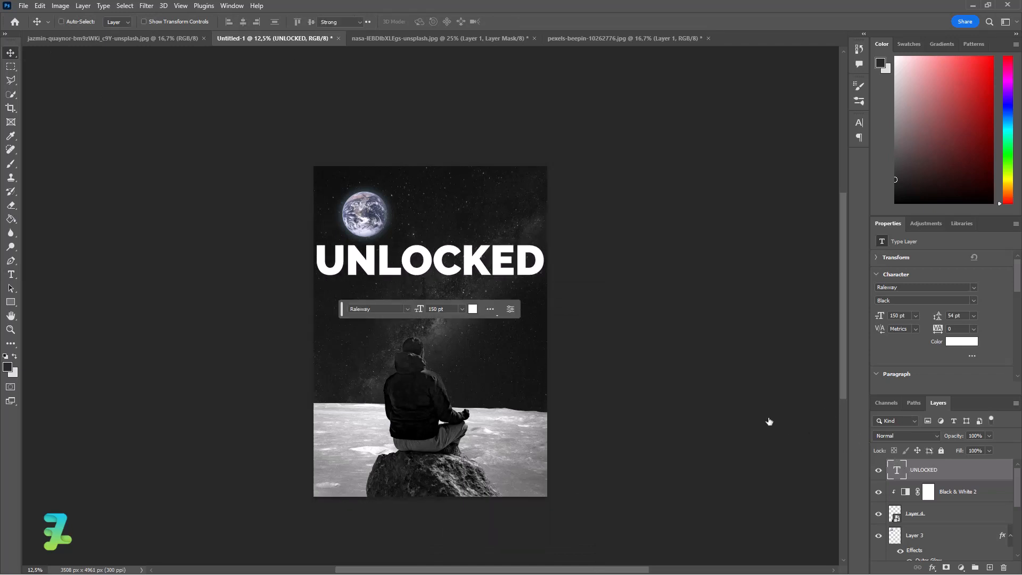
pyautogui.click(461, 310)
pyautogui.click(436, 309)
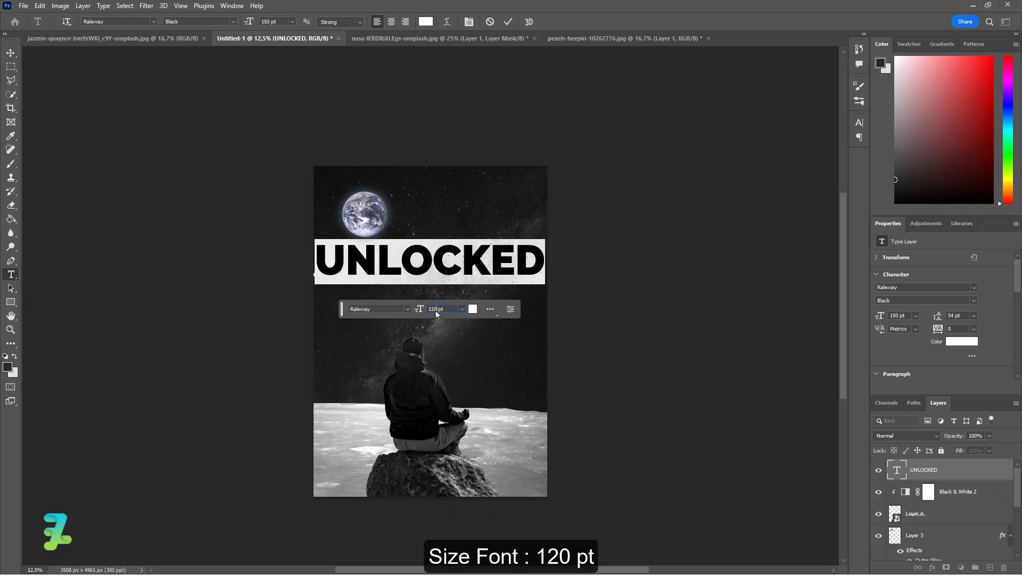
pyautogui.write('120')
pyautogui.press('Return')
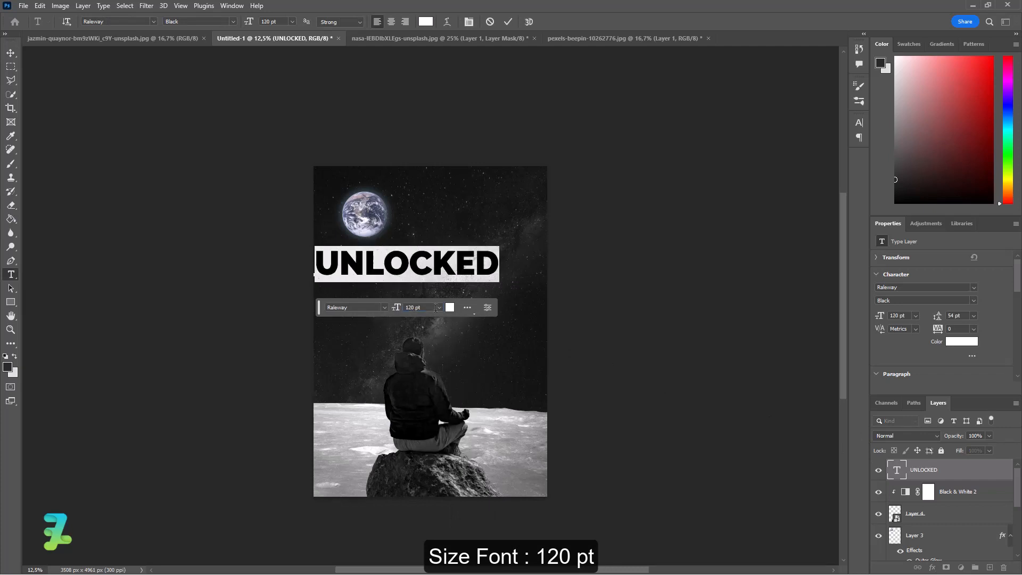
pyautogui.click(11, 53)
pyautogui.hotkey('ctrl', 'a')
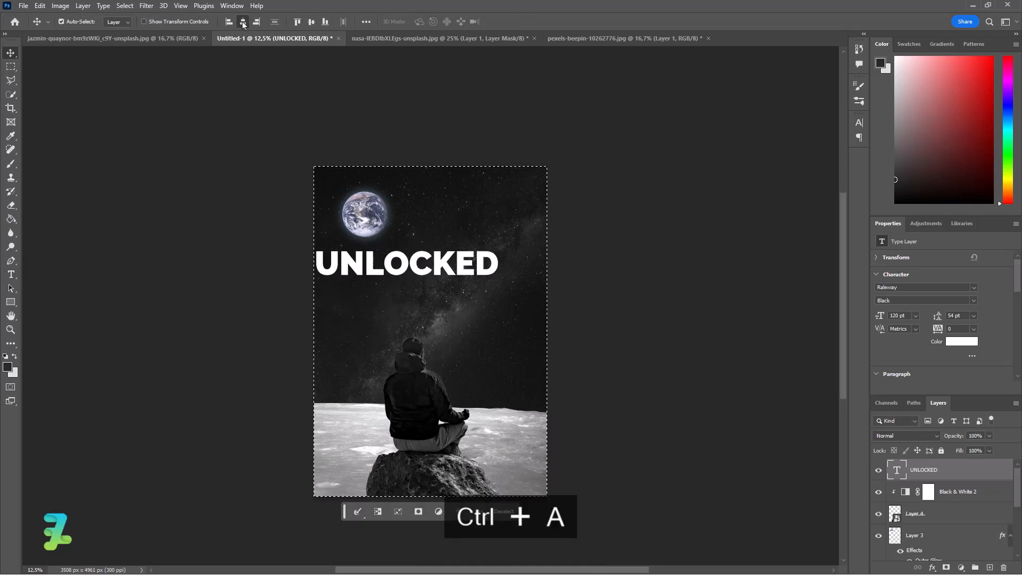
pyautogui.click(243, 22)
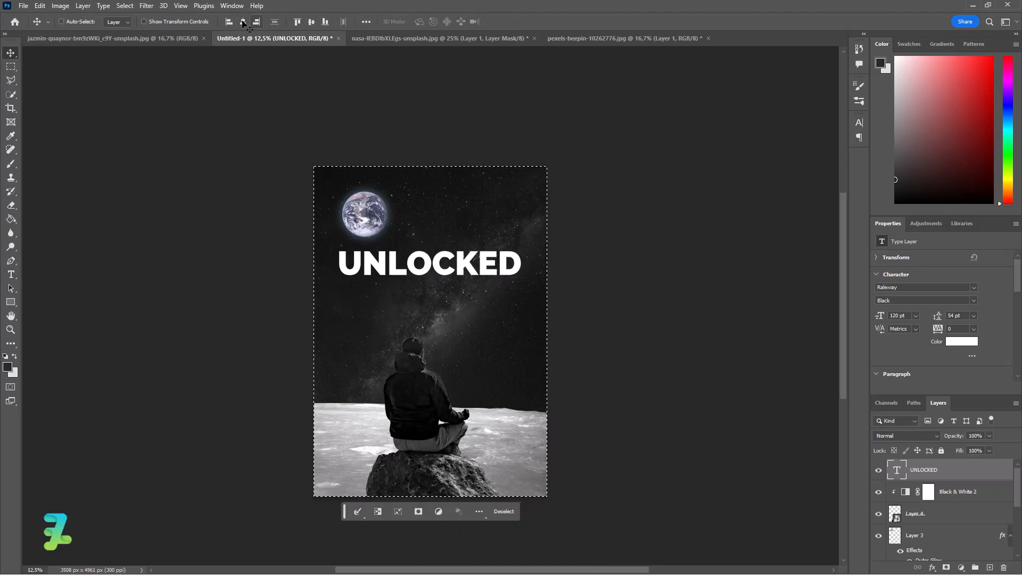
pyautogui.hotkey('ctrl', 'd')
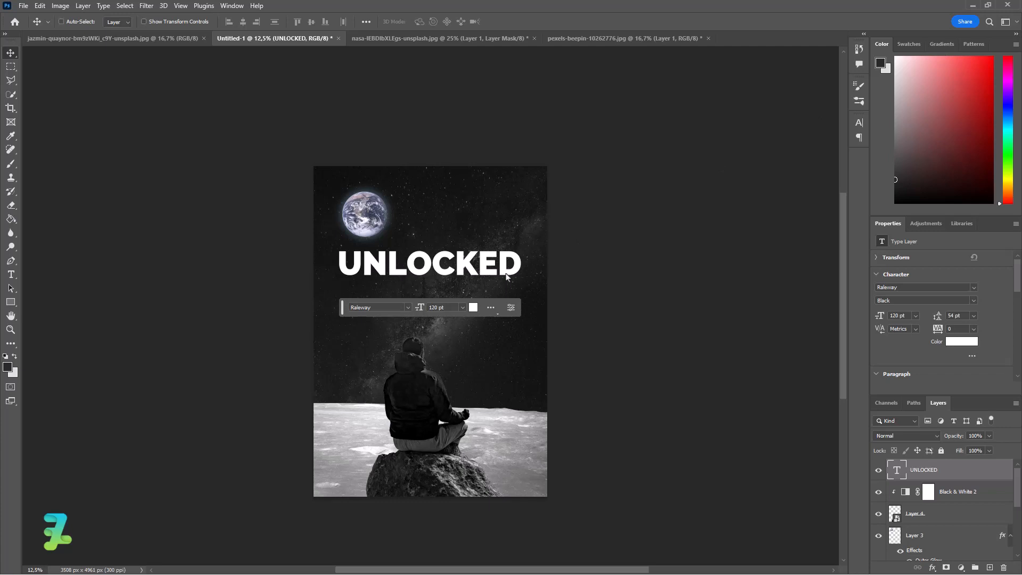
# - Colour the whole UNLOCKED text yellow-orange with hex value ffba00
pyautogui.hotkey('ctrl', '=')
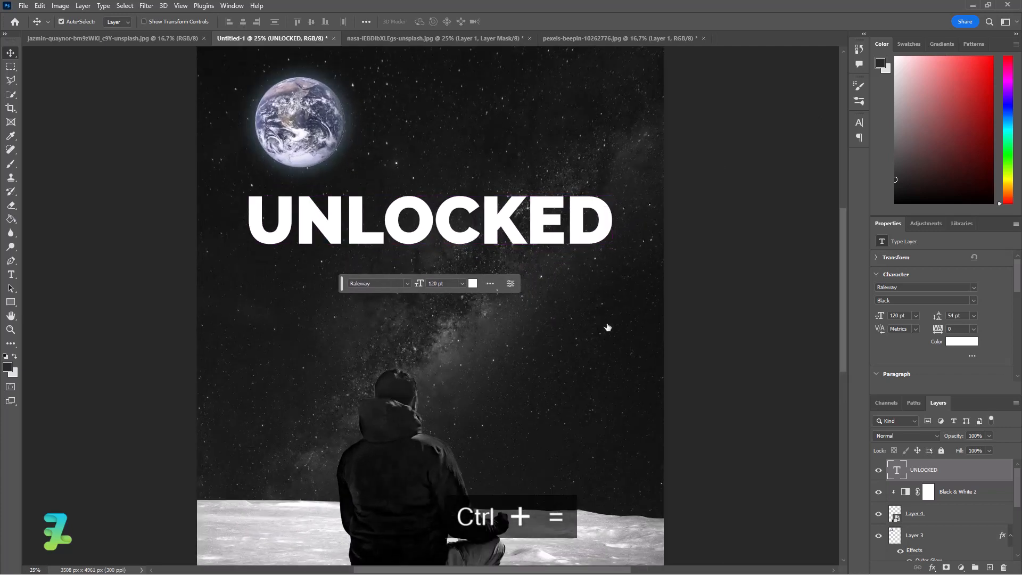
pyautogui.doubleClick(897, 470)
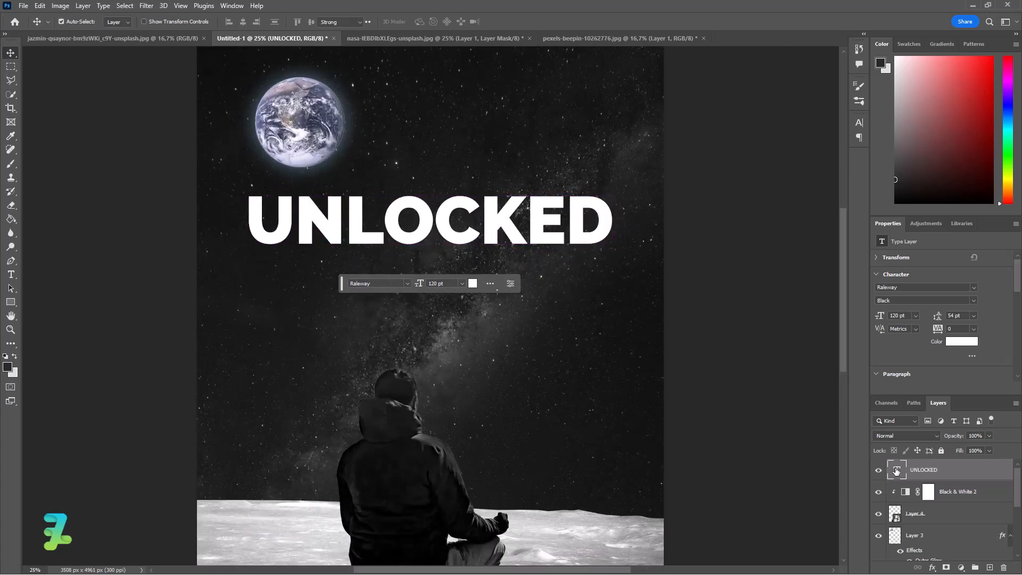
pyautogui.click(8, 368)
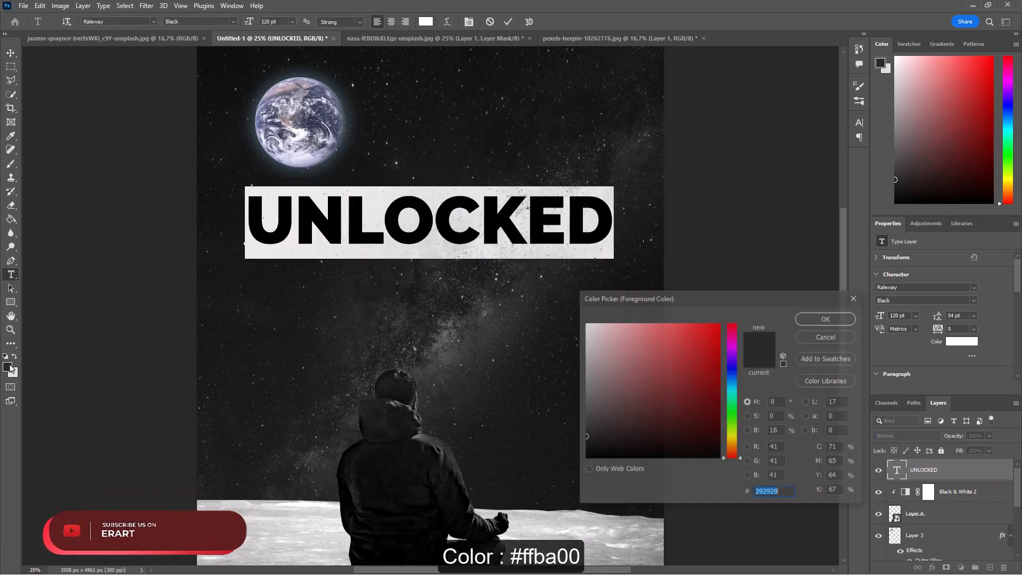
pyautogui.moveTo(734, 448); pyautogui.dragTo(736, 446)
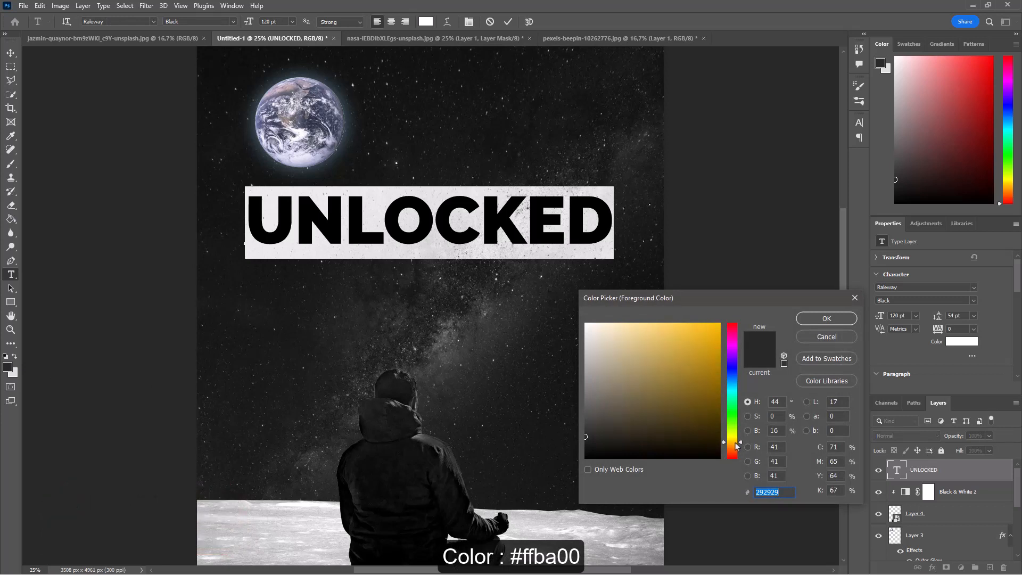
pyautogui.write('ffba00')
pyautogui.click(809, 318)
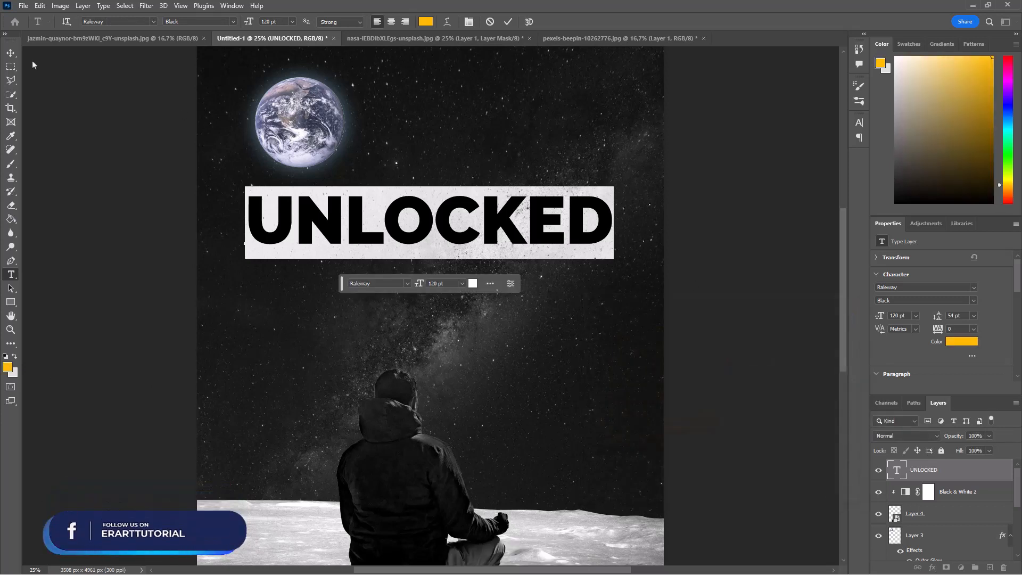
pyautogui.click(10, 53)
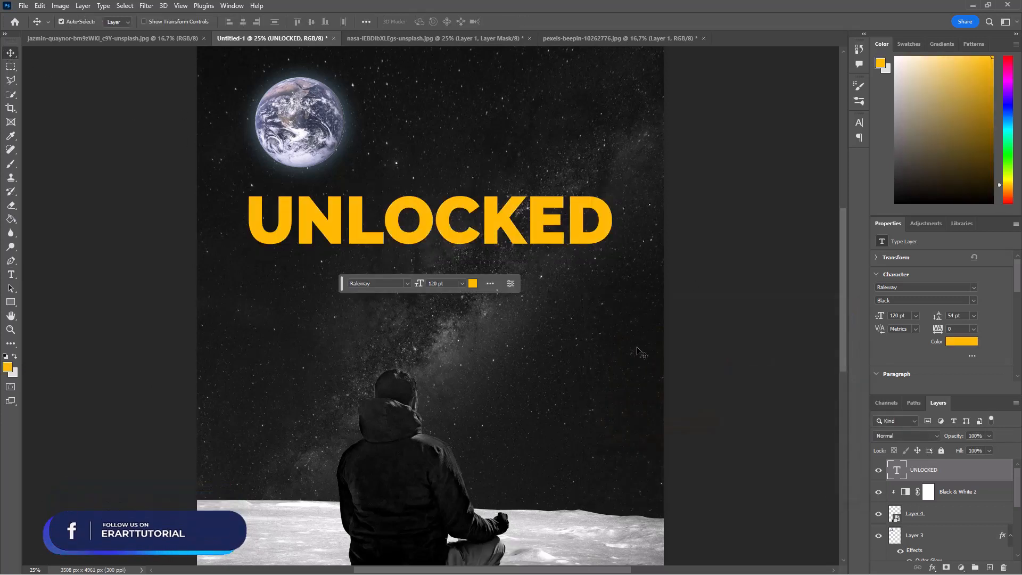
pyautogui.hotkey('ctrl', 'j')
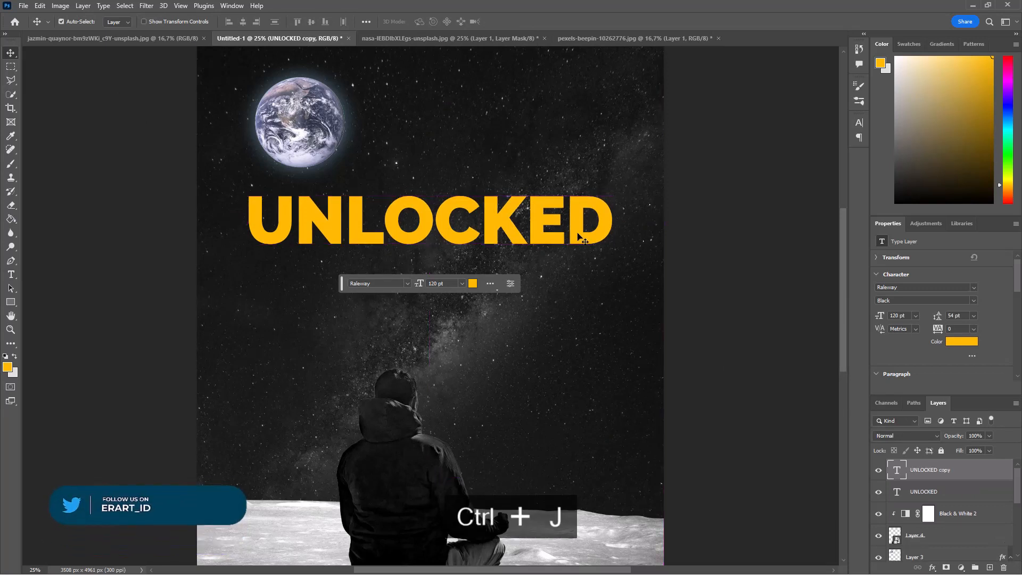
pyautogui.moveTo(578, 237); pyautogui.dragTo(575, 292)
pyautogui.hotkey('ctrl', 'z')
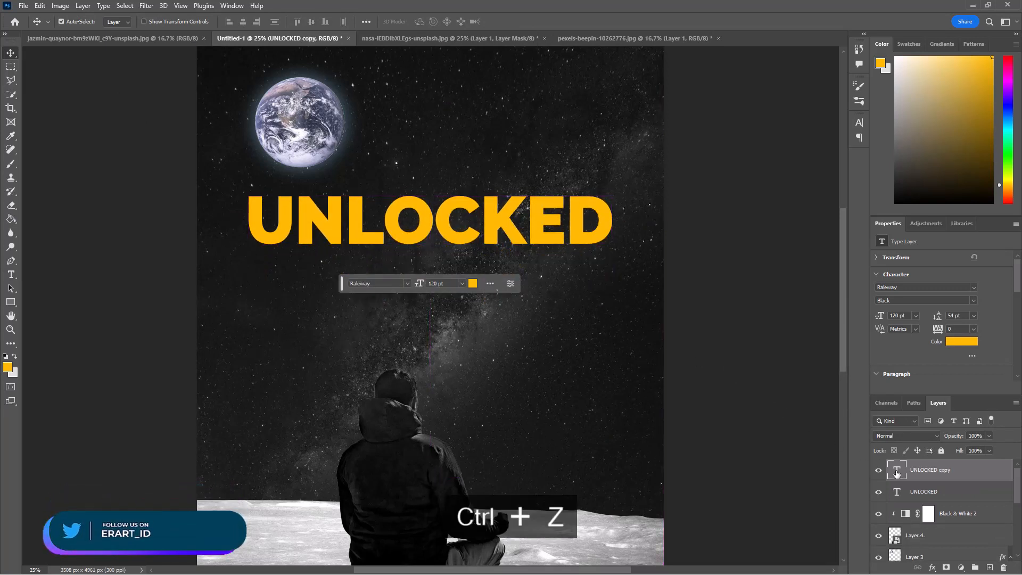
pyautogui.hotkey('ctrl', 'z')
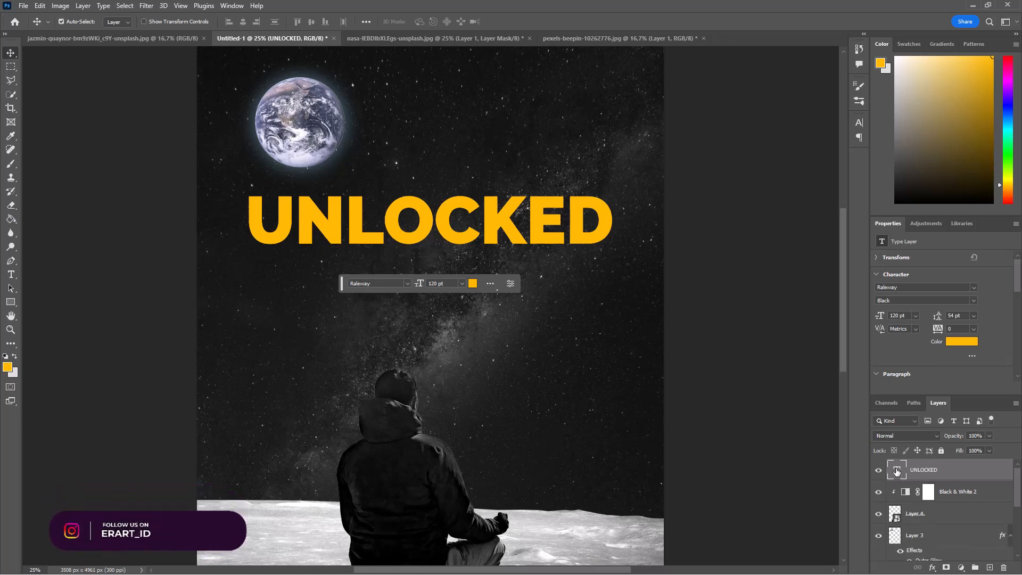
# - Warp the UNLOCKED text with the Flag style, horizontal, with a bend of +50%
pyautogui.press('Return')
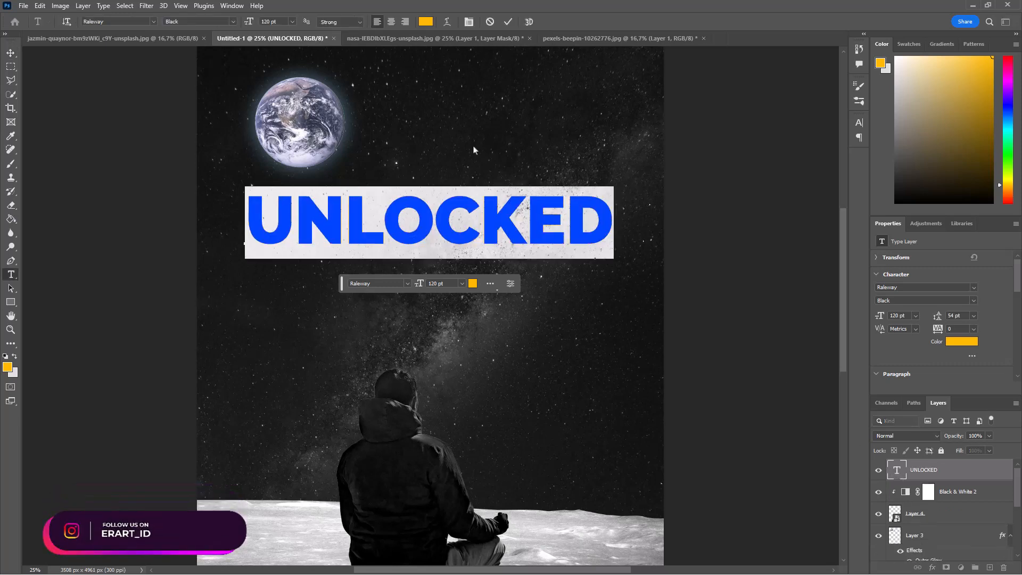
pyautogui.click(446, 23)
pyautogui.click(516, 152)
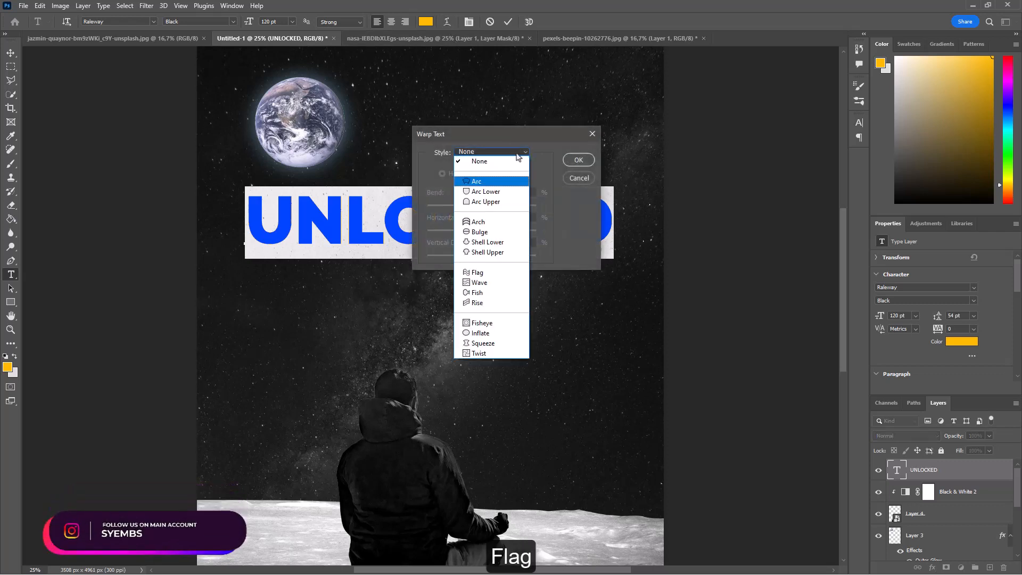
pyautogui.click(483, 271)
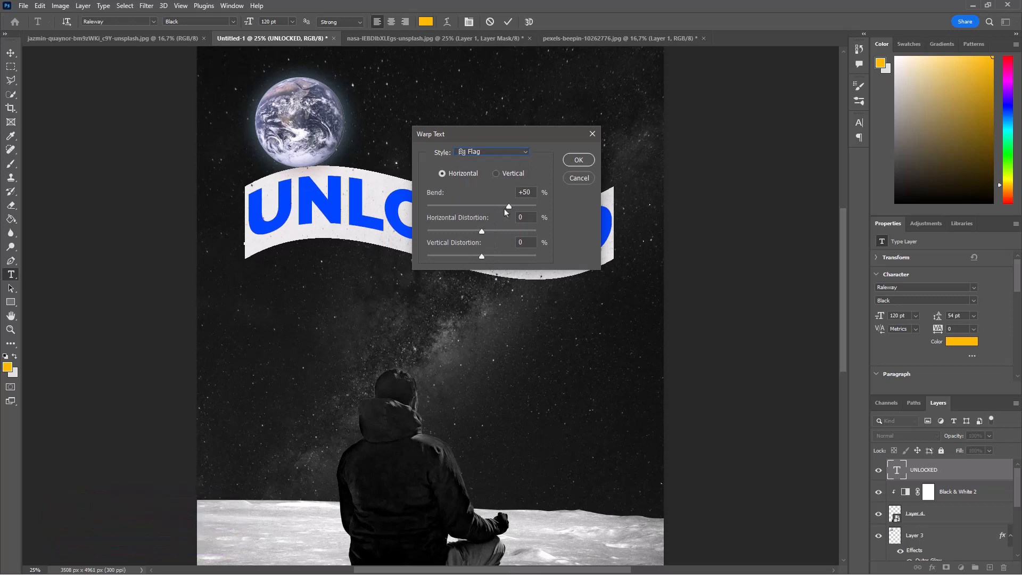
pyautogui.click(578, 160)
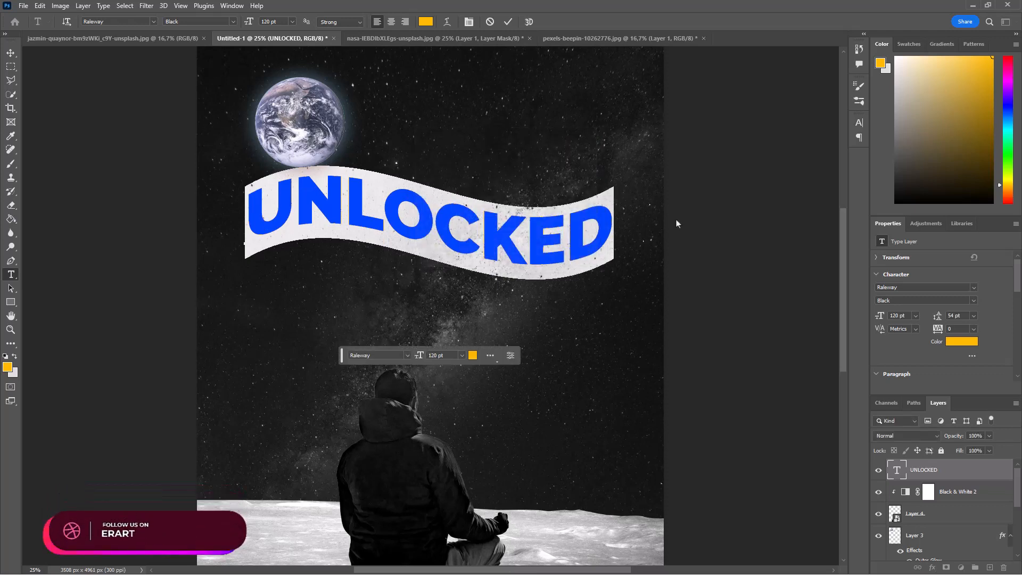
pyautogui.hotkey('ctrl', 'Return')
pyautogui.press('v')
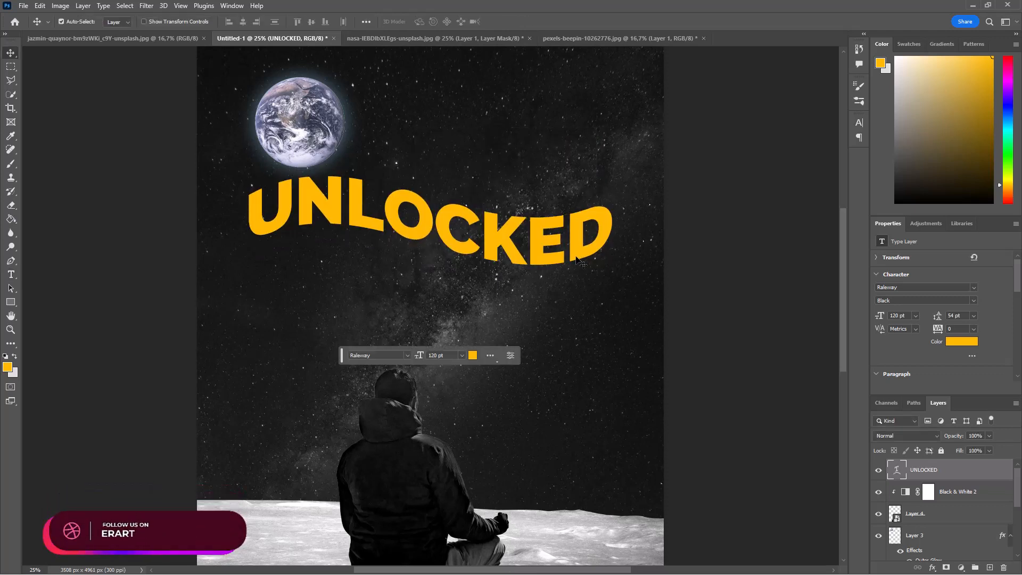
# - Duplicate the warped UNLOCKED text, move the copy straight down about 424 px and set its fill to 0%
pyautogui.hotkey('ctrl', 'j')
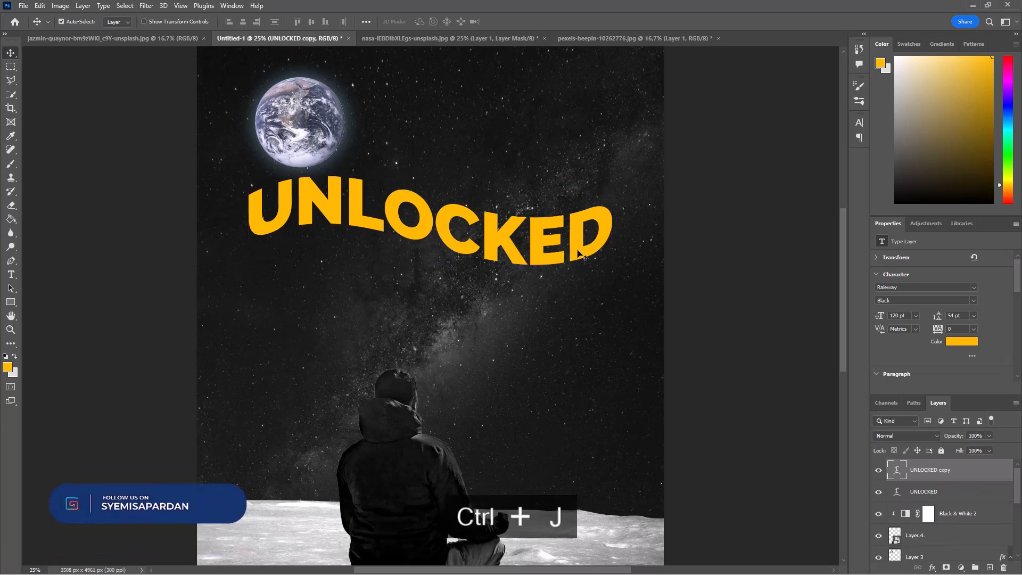
pyautogui.moveTo(578, 253); pyautogui.dragTo(577, 305)
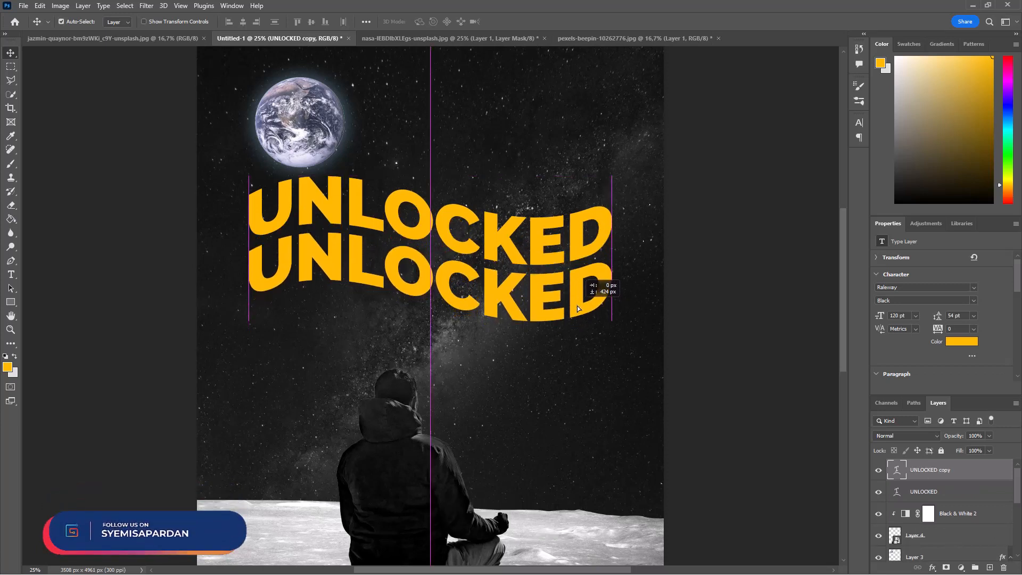
pyautogui.click(989, 450)
pyautogui.moveTo(989, 464); pyautogui.dragTo(919, 478)
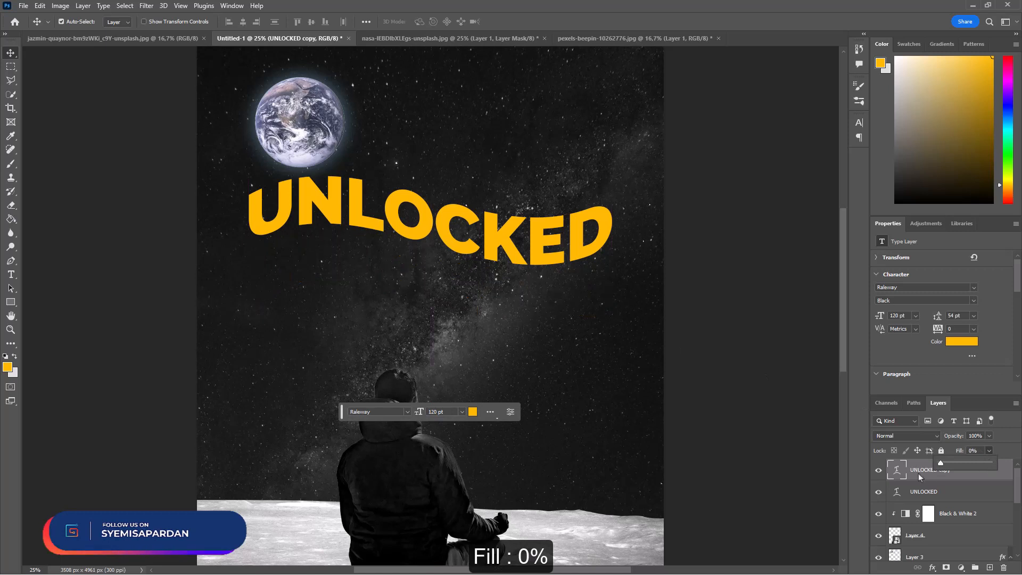
pyautogui.click(988, 477)
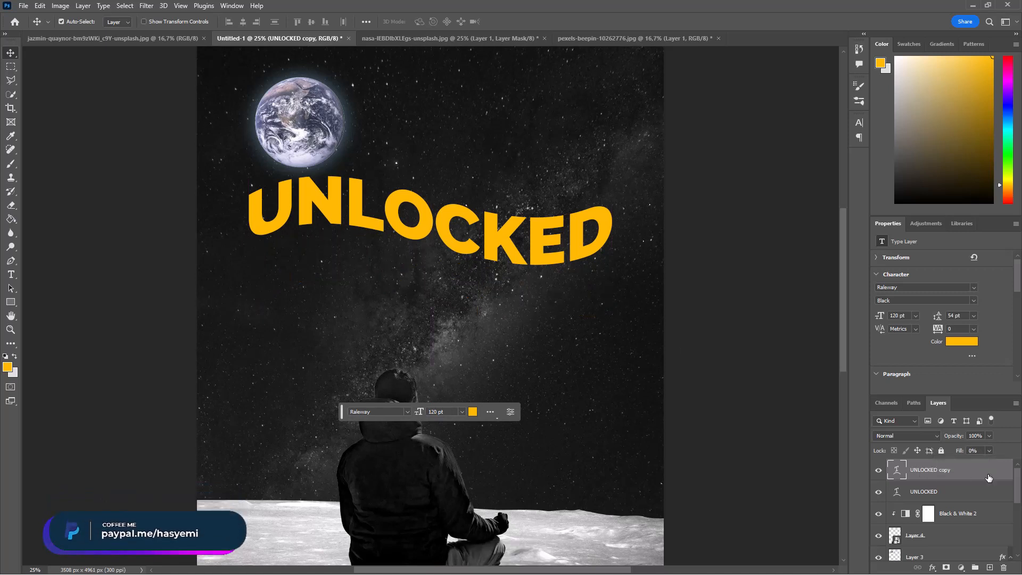
# - Add a 5 px Stroke effect to the UNLOCKED copy, positioned inside and coloured ffba00
pyautogui.doubleClick(988, 478)
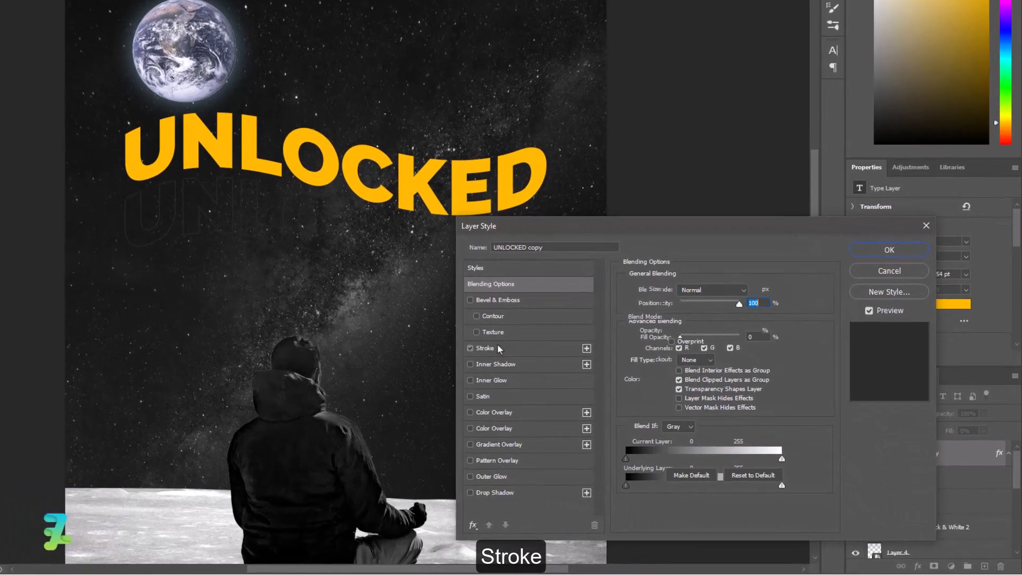
pyautogui.click(554, 379)
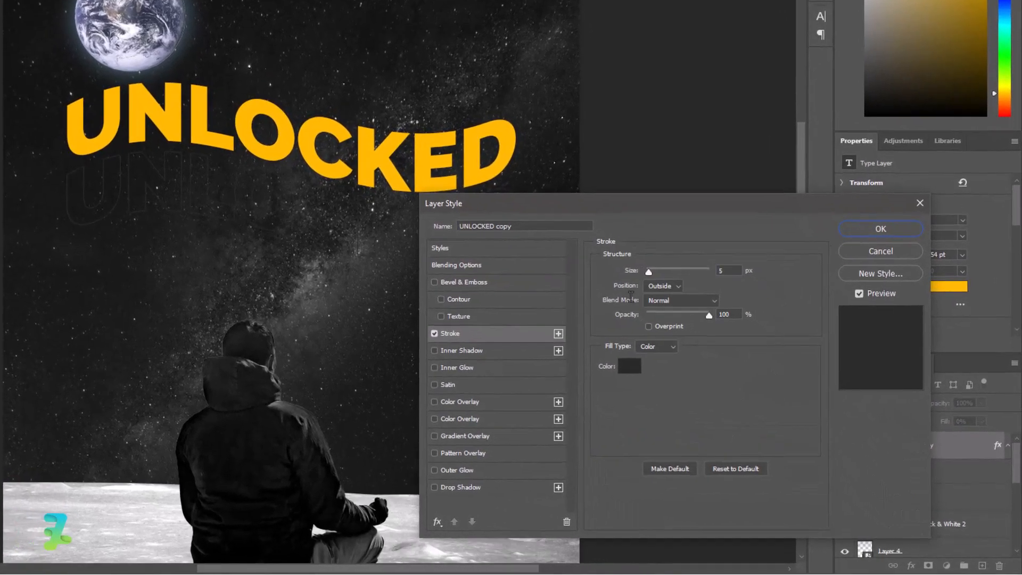
pyautogui.click(678, 286)
pyautogui.click(664, 295)
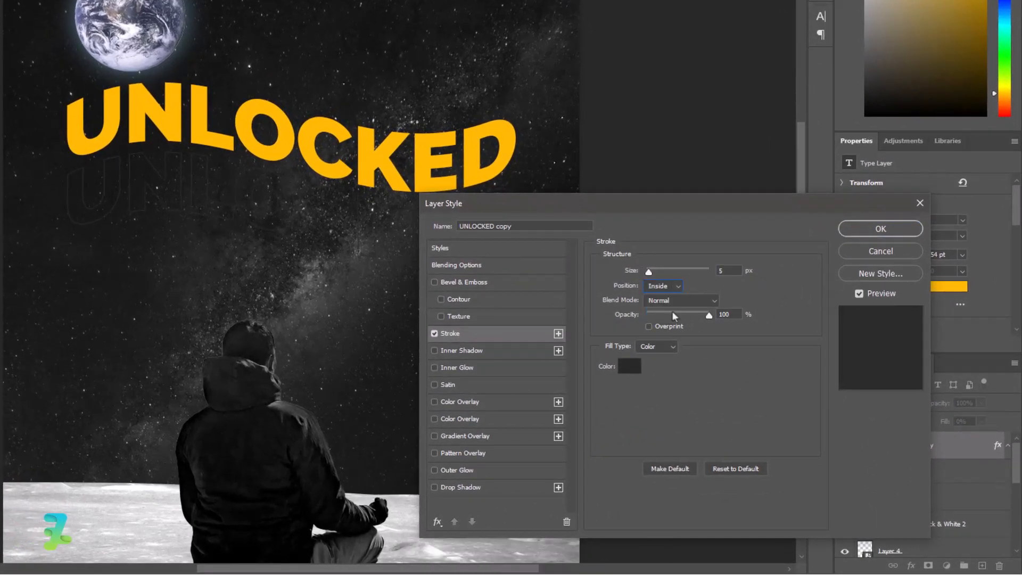
pyautogui.click(633, 366)
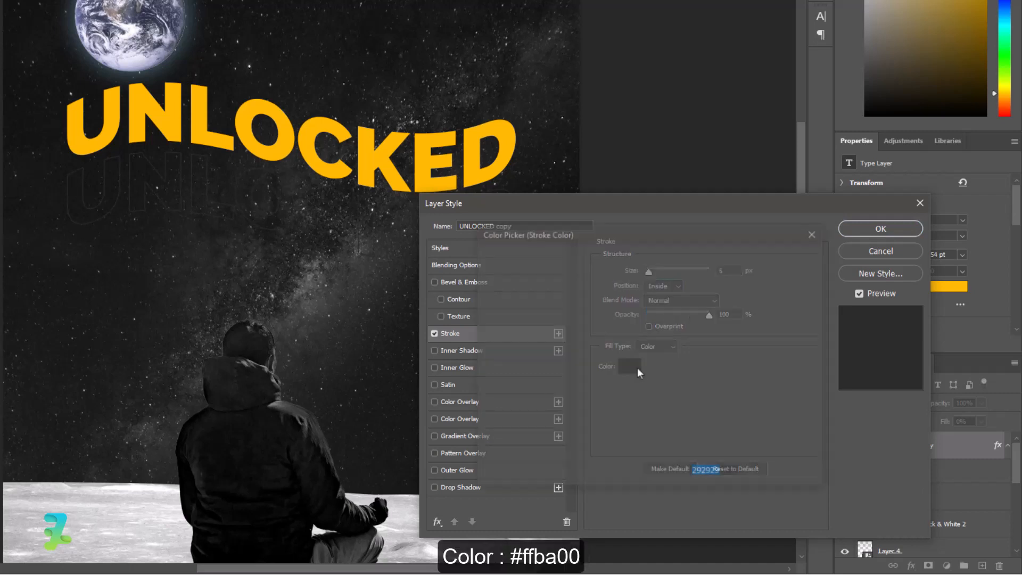
pyautogui.write('ffba00')
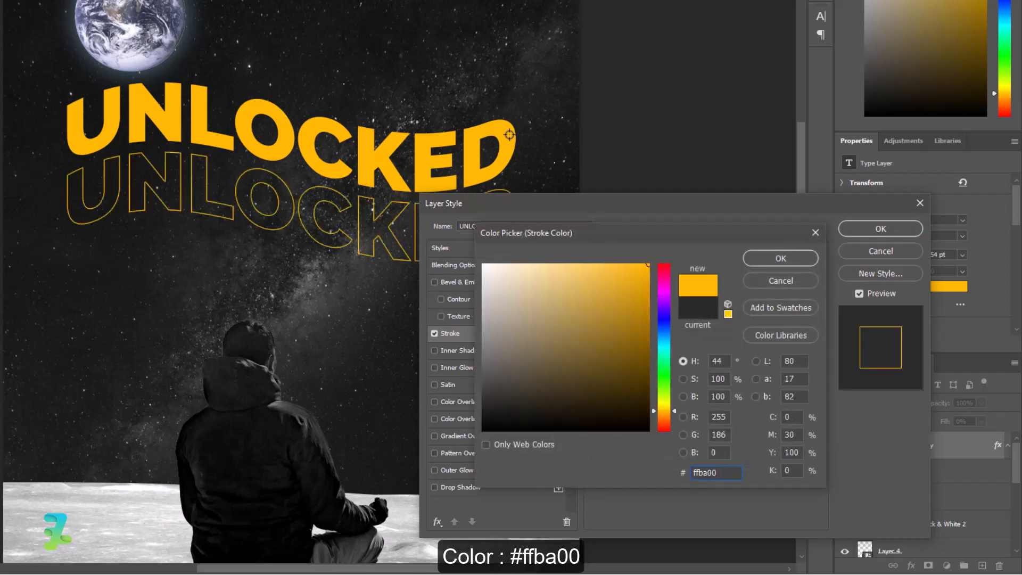
pyautogui.click(775, 265)
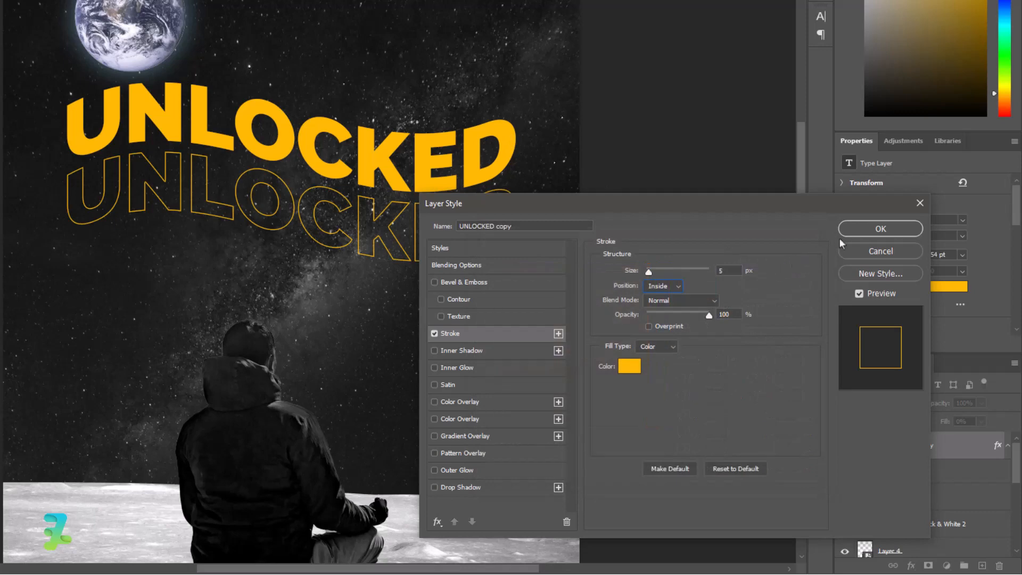
pyautogui.click(859, 230)
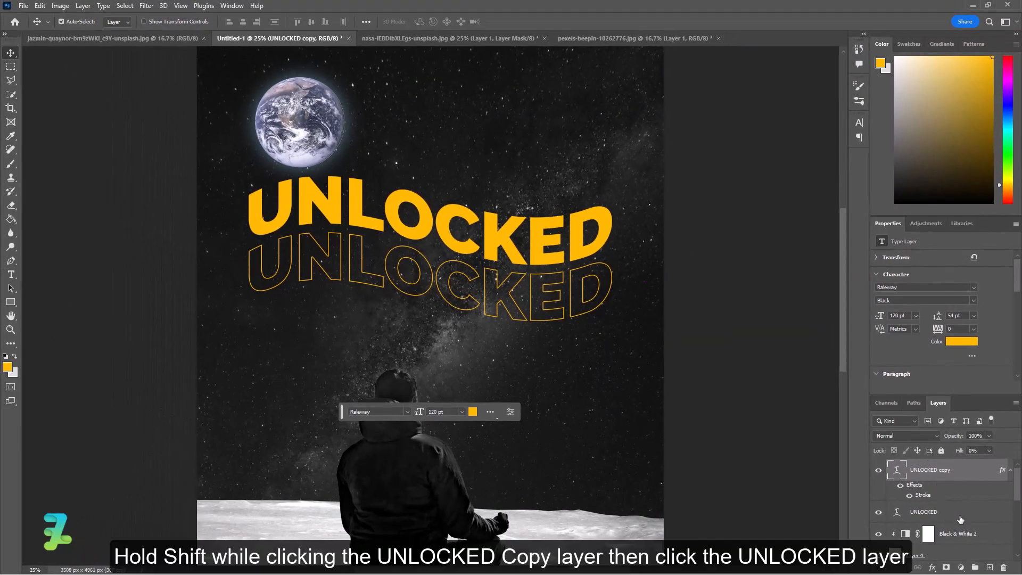
# - Select both UNLOCKED text layers and move them below the seated man's Layer 4 in the layer order
pyautogui.keyDown('shift'); pyautogui.click(960, 519); pyautogui.keyUp('shift')
pyautogui.scroll(-5, 960, 519)
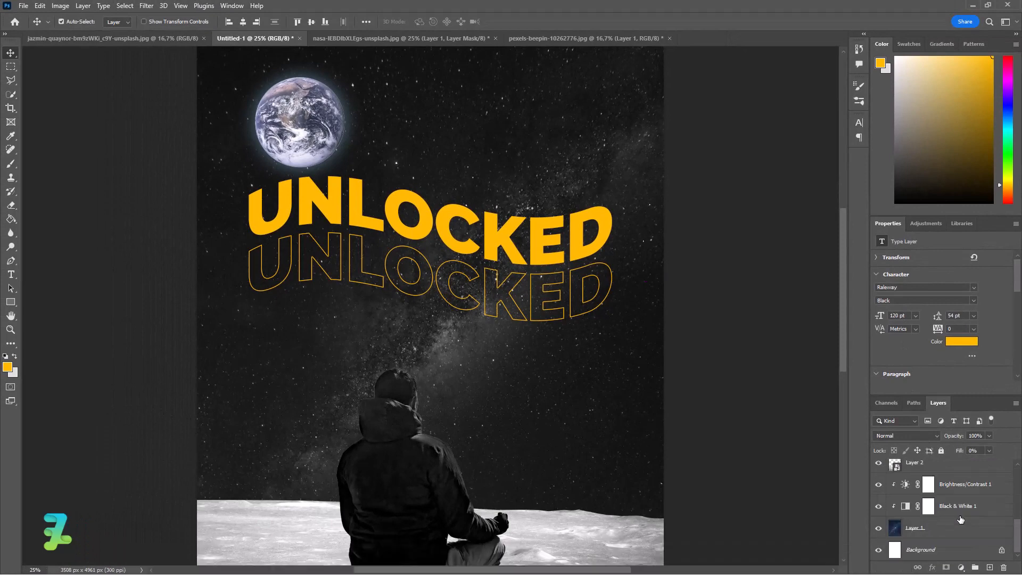
pyautogui.scroll(3, 960, 519)
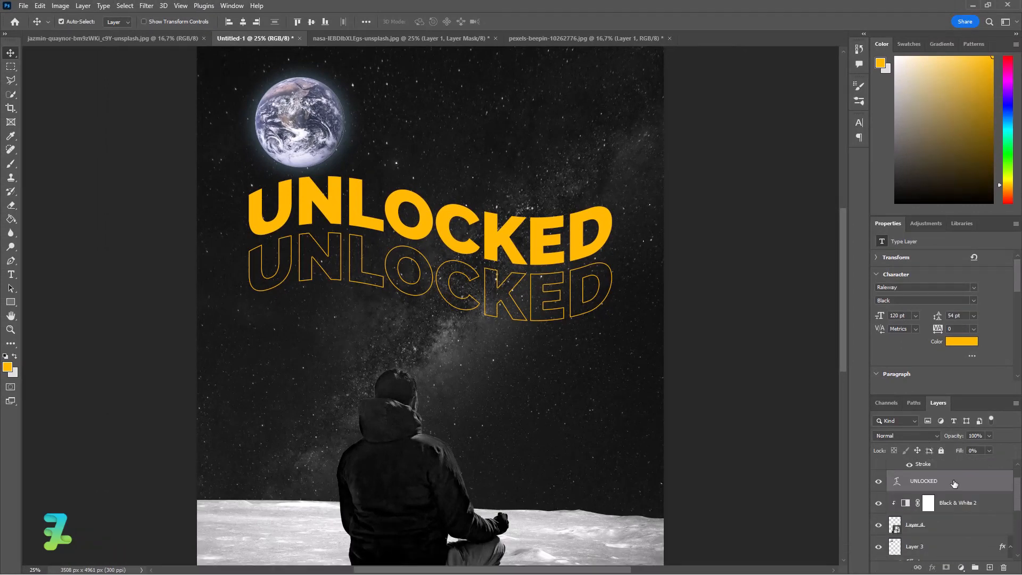
pyautogui.scroll(-3, 953, 483)
pyautogui.scroll(5, 954, 483)
pyautogui.moveTo(967, 517); pyautogui.dragTo(963, 540)
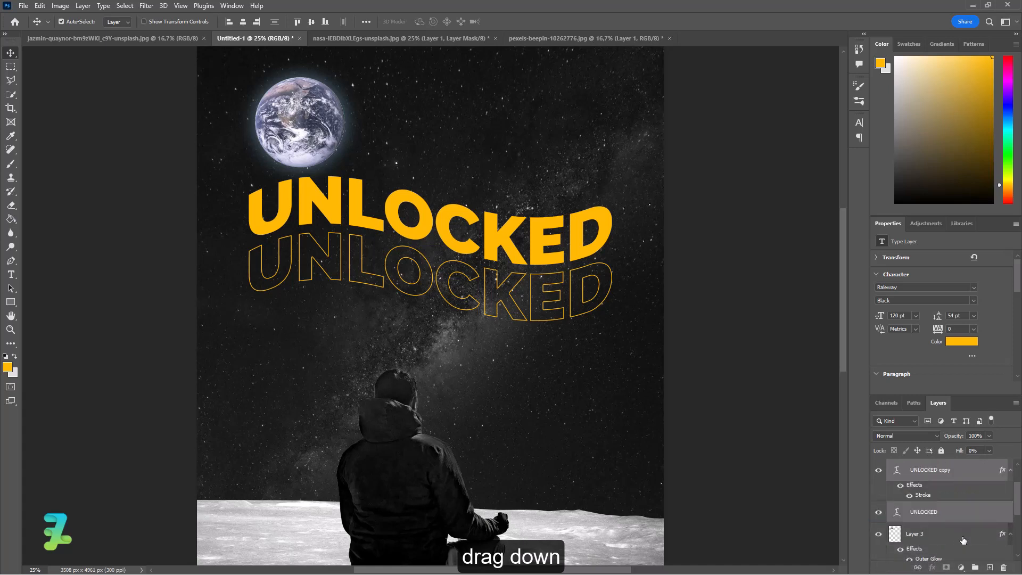
pyautogui.scroll(2, 963, 541)
pyautogui.scroll(-1, 963, 537)
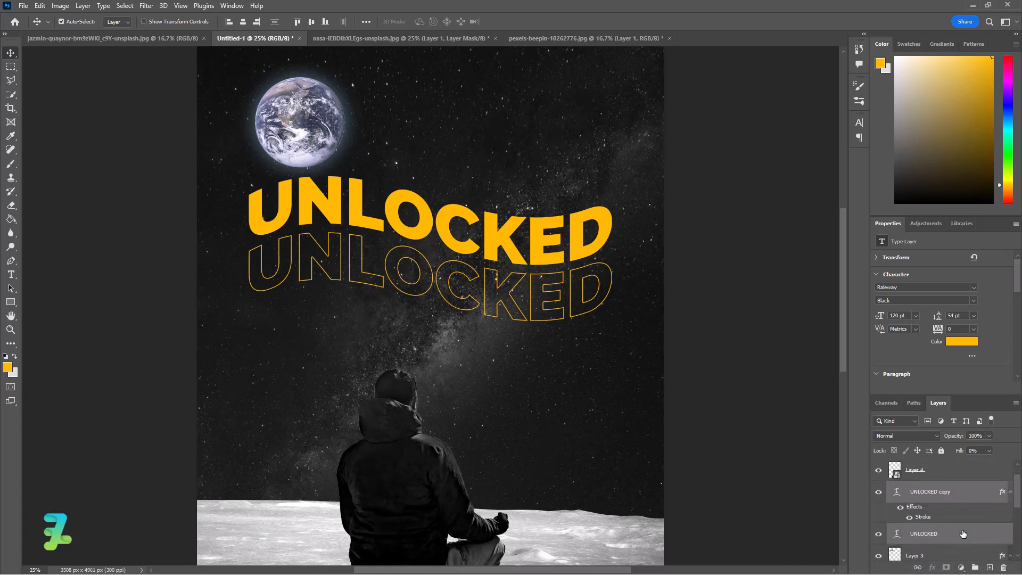
# - Duplicate the outlined UNLOCKED copy and move the duplicate straight down to form a second outlined row
pyautogui.click(962, 491)
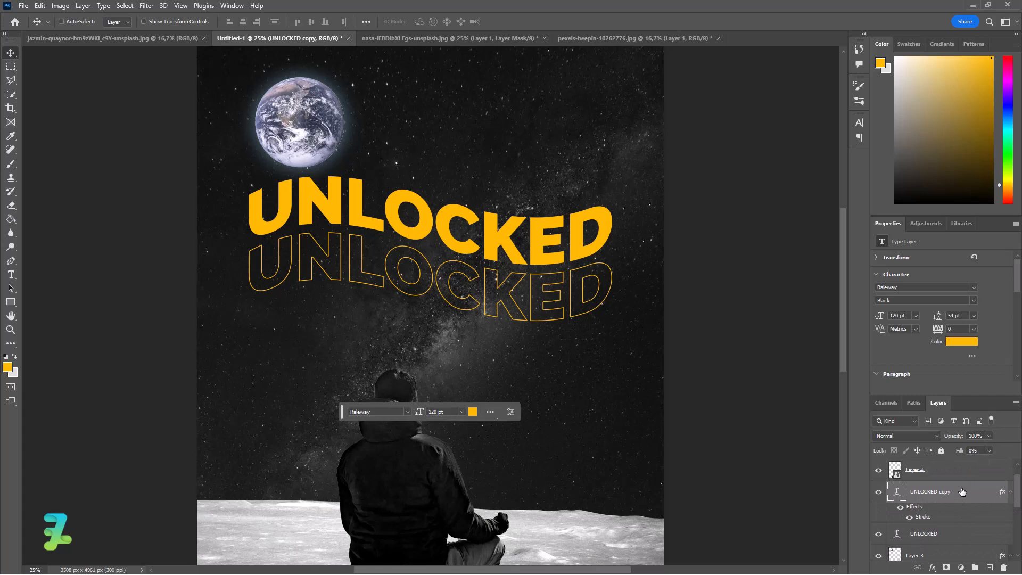
pyautogui.hotkey('ctrl', 'j')
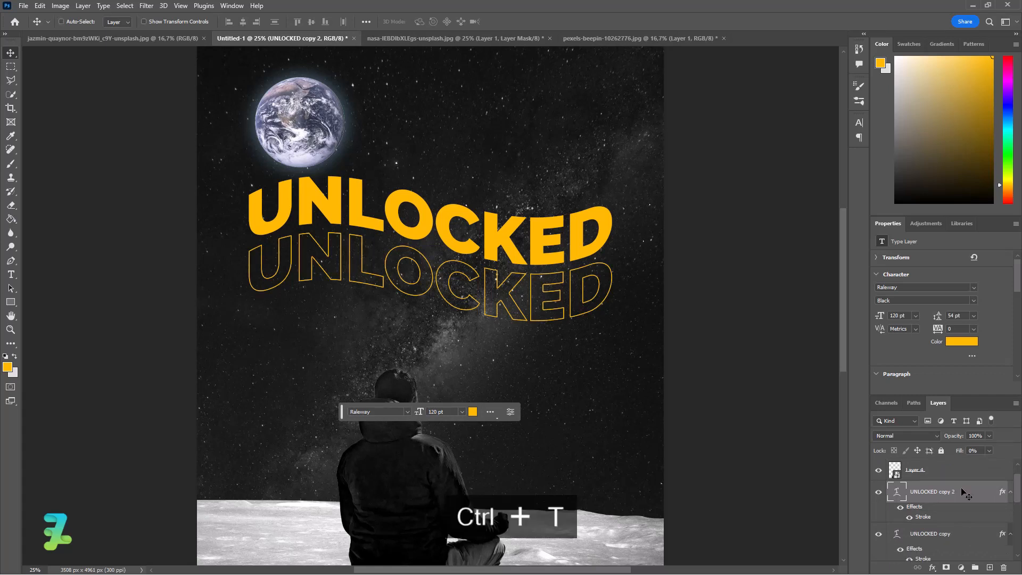
pyautogui.moveTo(589, 293); pyautogui.dragTo(589, 353)
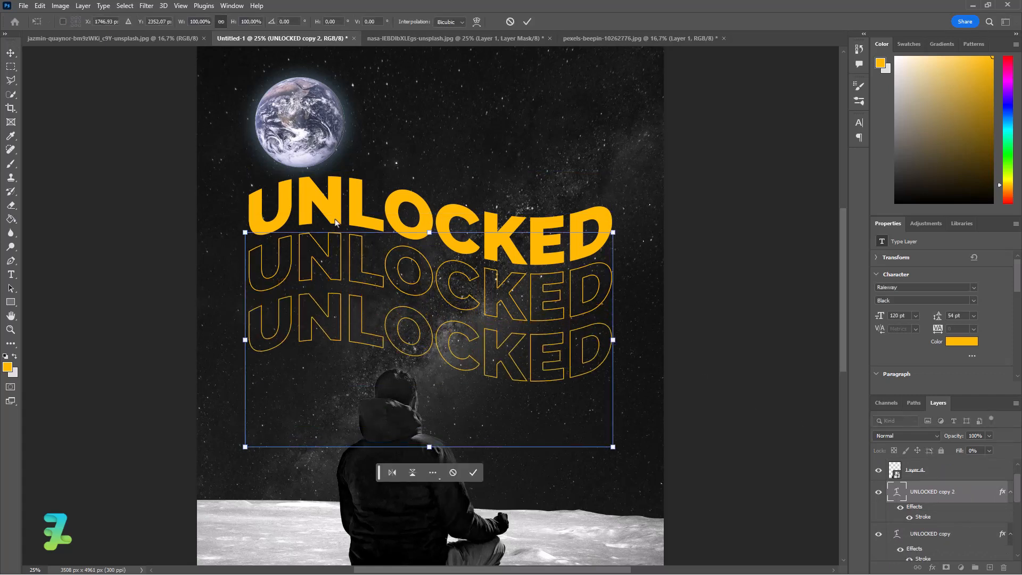
pyautogui.click(11, 53)
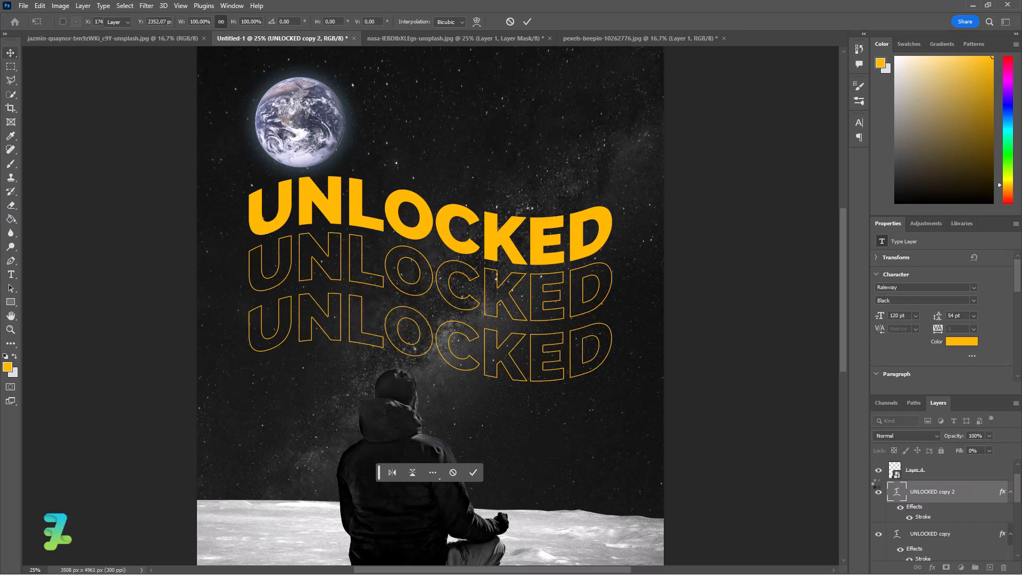
# - Duplicate the second outlined UNLOCKED row and move the duplicate straight down about 456 px as a third row
pyautogui.hotkey('ctrl', 'j')
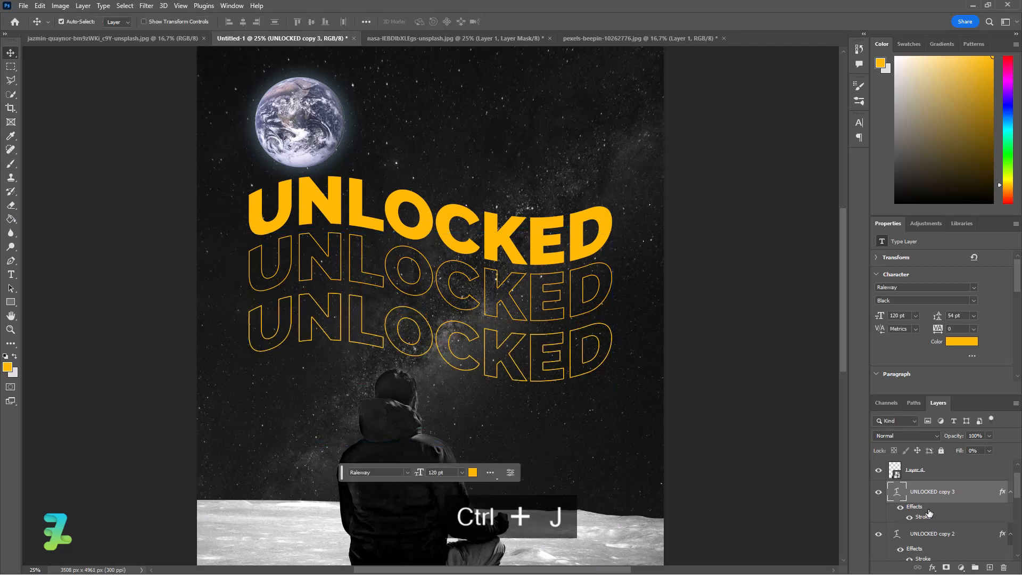
pyautogui.hotkey('ctrl', 't')
pyautogui.moveTo(544, 374); pyautogui.dragTo(544, 435)
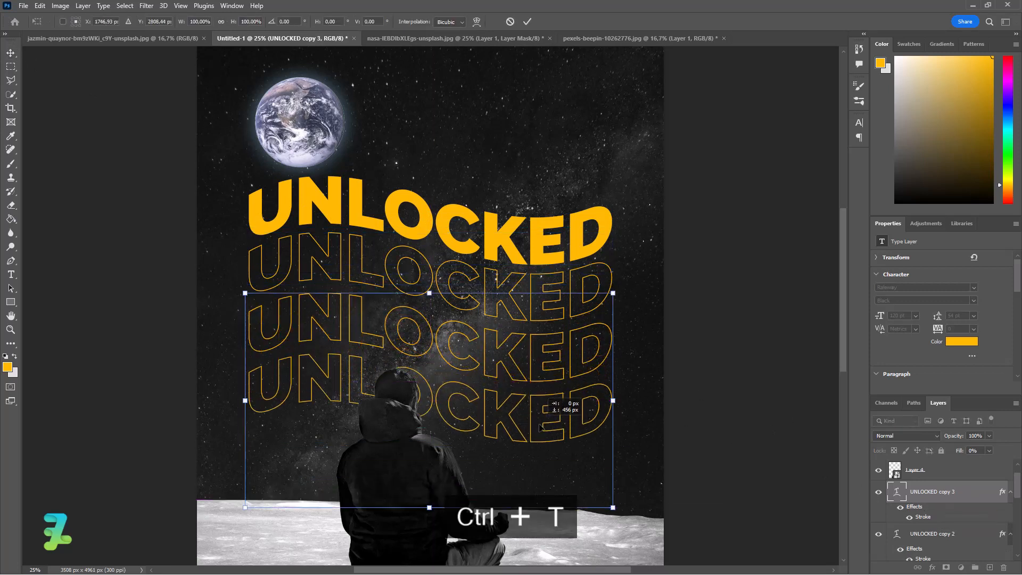
pyautogui.click(11, 54)
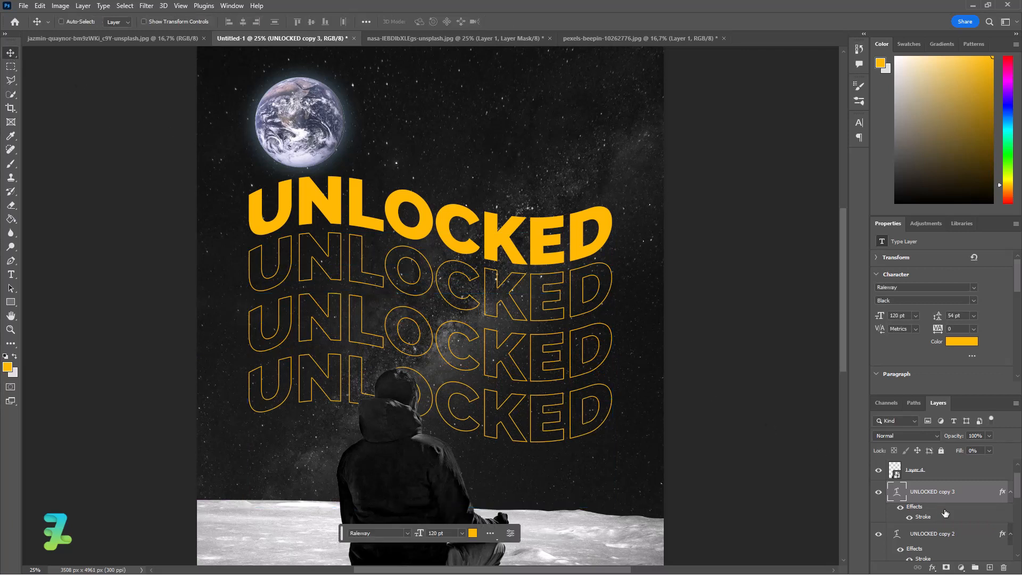
# - Duplicate the third outlined UNLOCKED row and move the duplicate straight down about 480 px as a fourth row
pyautogui.hotkey('ctrl', 'j')
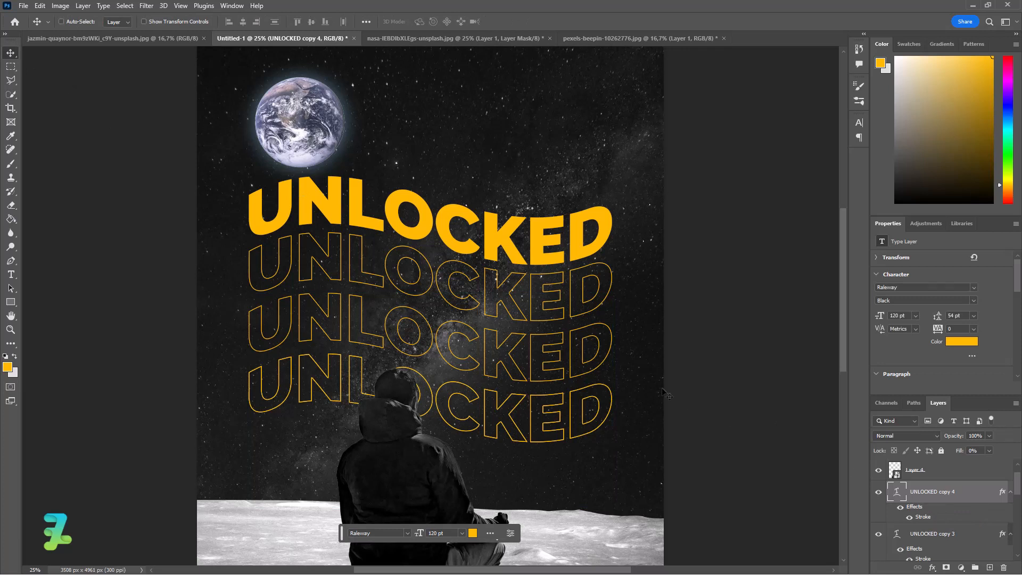
pyautogui.hotkey('ctrl', 't')
pyautogui.scroll(-1, 566, 350)
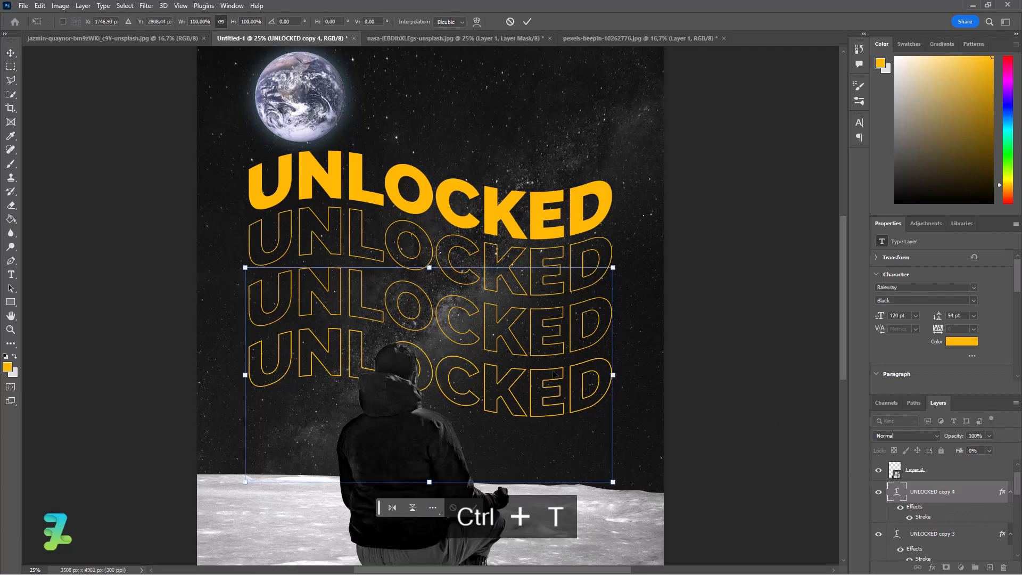
pyautogui.moveTo(543, 391); pyautogui.dragTo(543, 453)
pyautogui.scroll(-2, 689, 390)
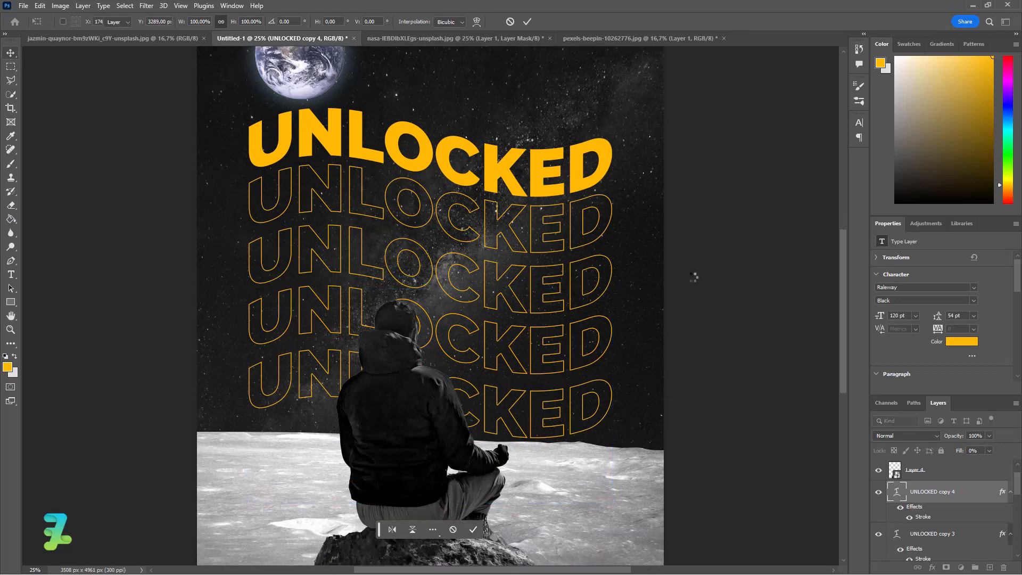
pyautogui.press('Return')
# - Add a text layer reading TUTORIAL over the rock, above the Black & White 2 layer
pyautogui.scroll(-6, 805, 315)
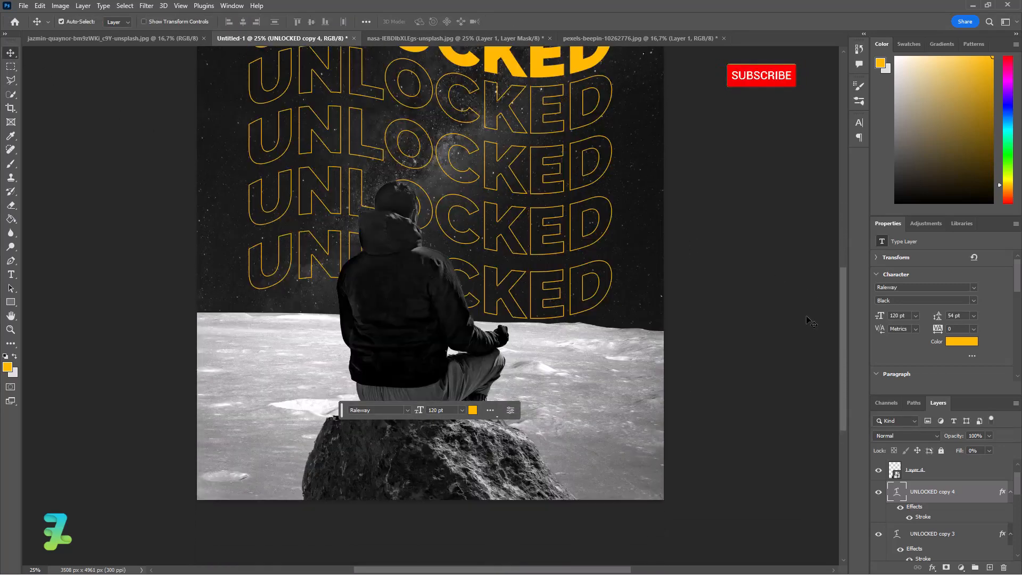
pyautogui.click(15, 356)
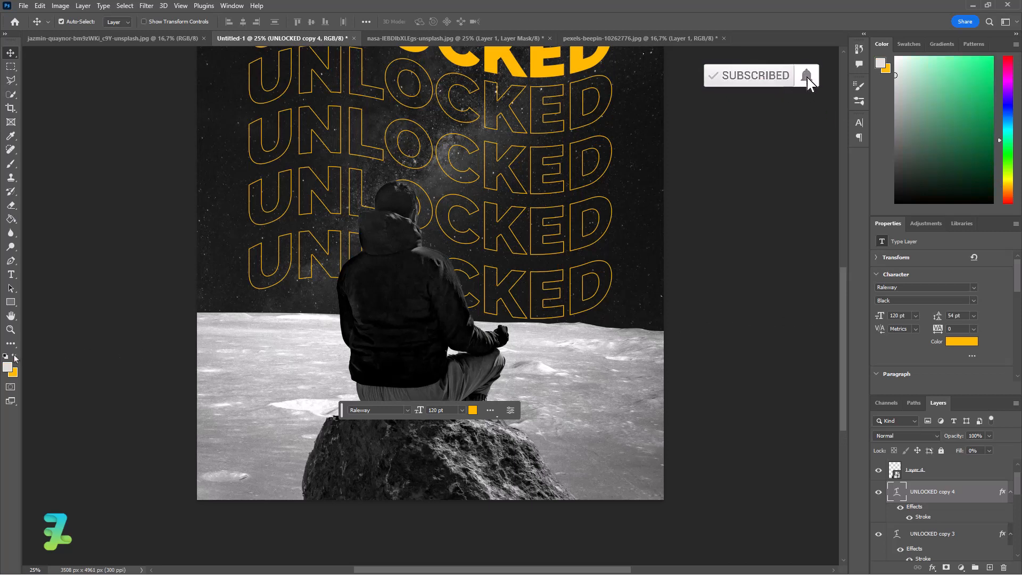
pyautogui.click(10, 274)
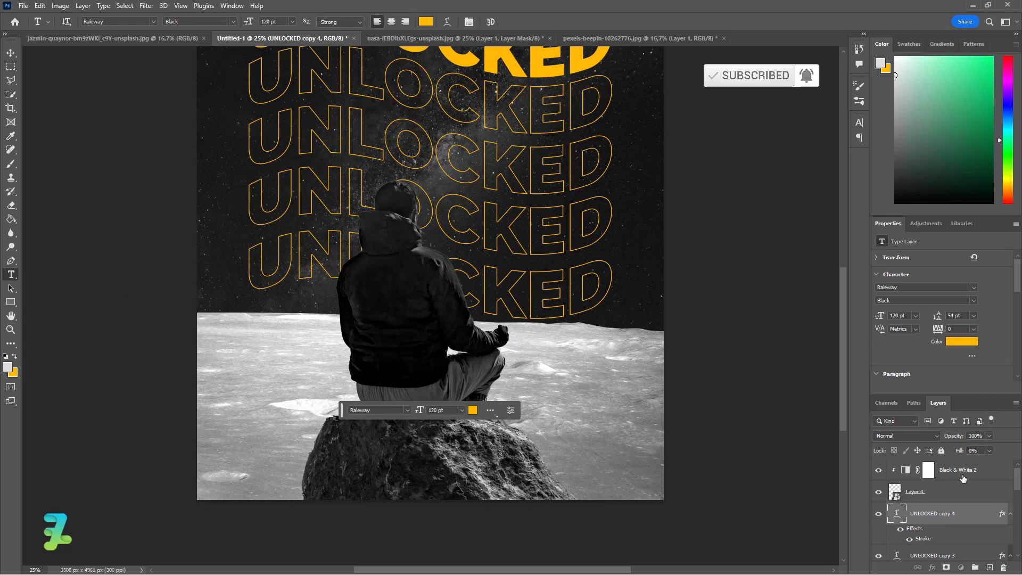
pyautogui.click(962, 478)
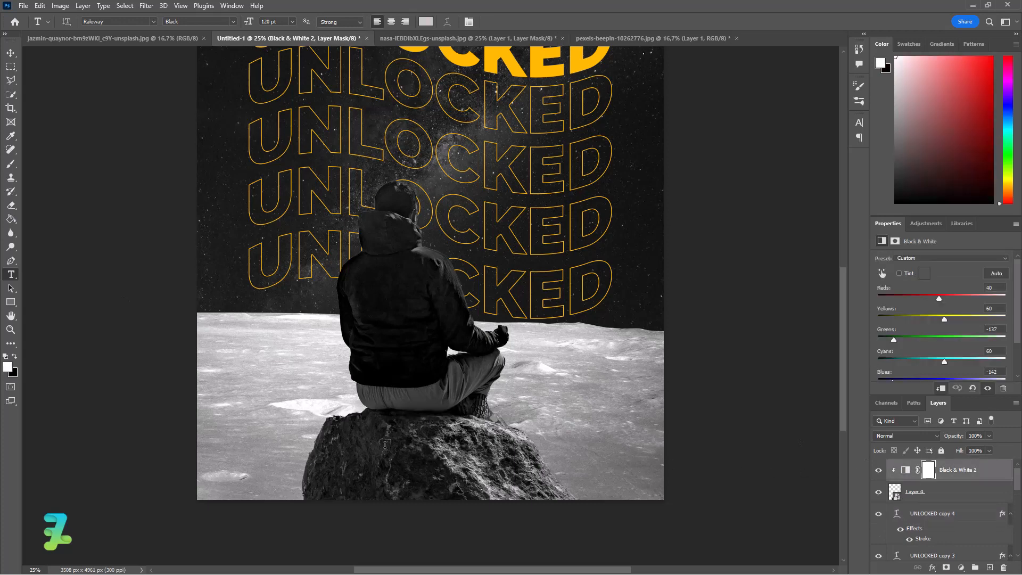
pyautogui.click(341, 440)
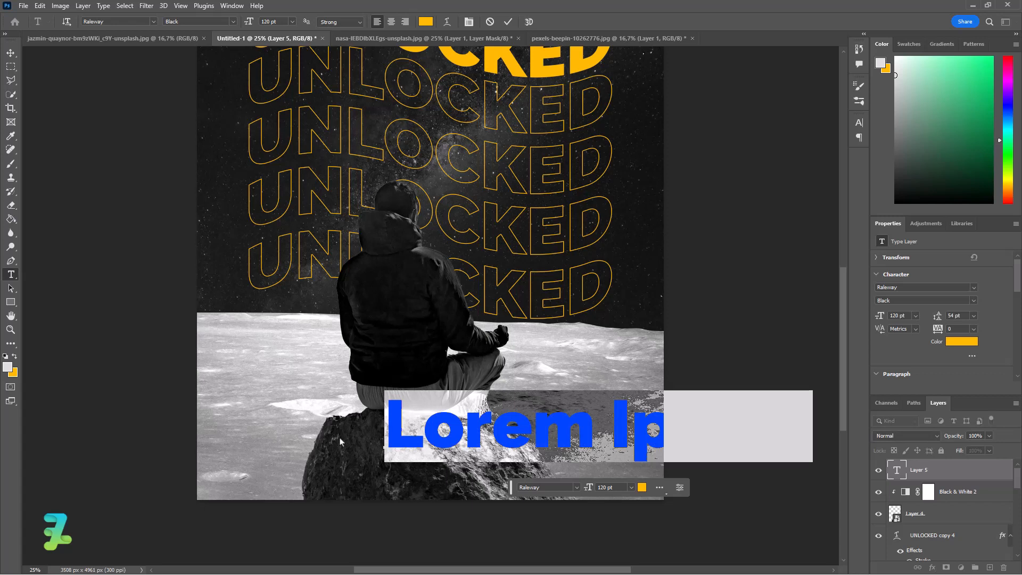
pyautogui.write('p')
pyautogui.press('BackSpace')
pyautogui.write('tU')
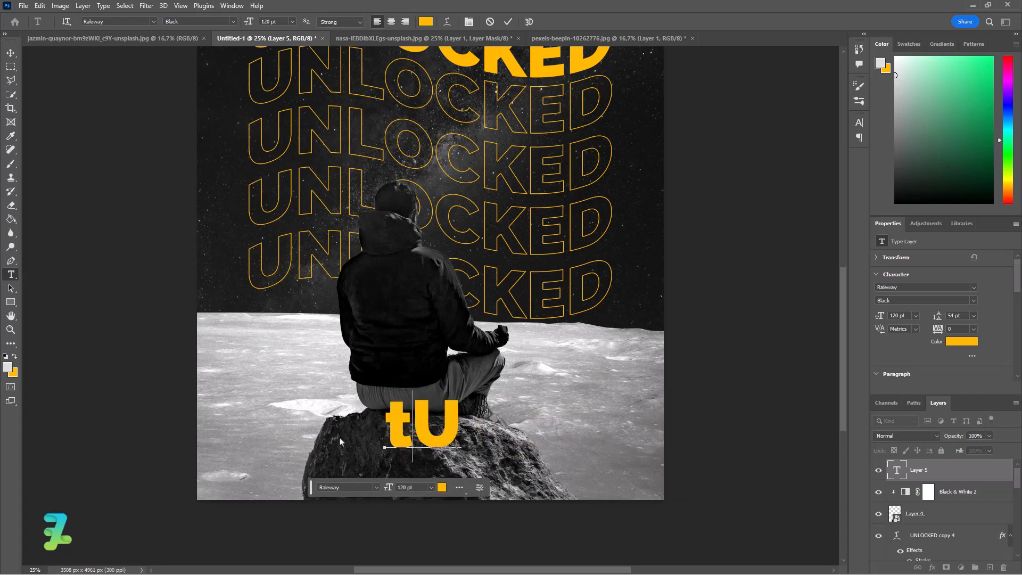
pyautogui.press('BackSpace')
pyautogui.press('BackSpace')
pyautogui.write('Tutorial')
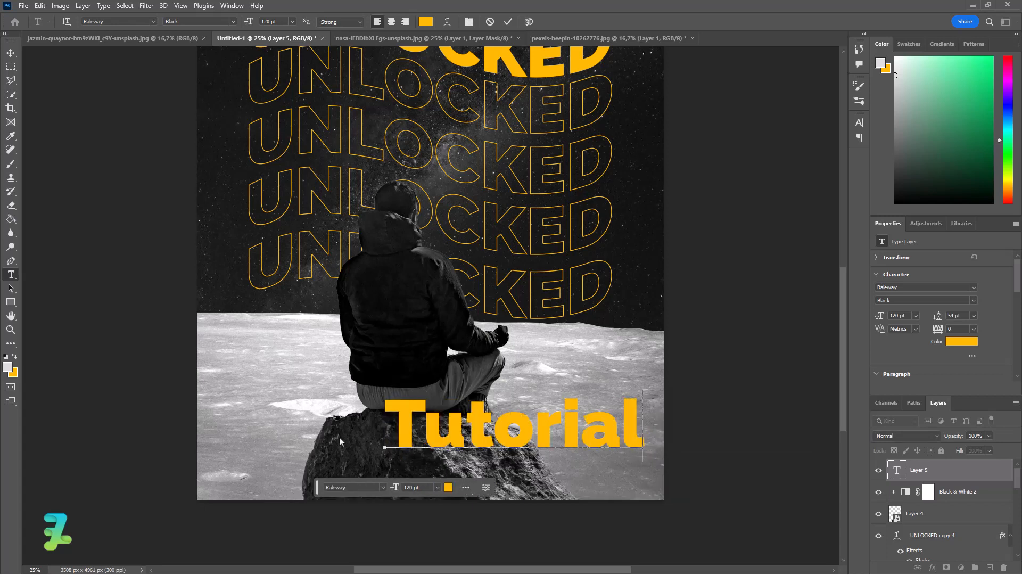
pyautogui.hotkey('ctrl', 'a')
pyautogui.write('TUTORIA')
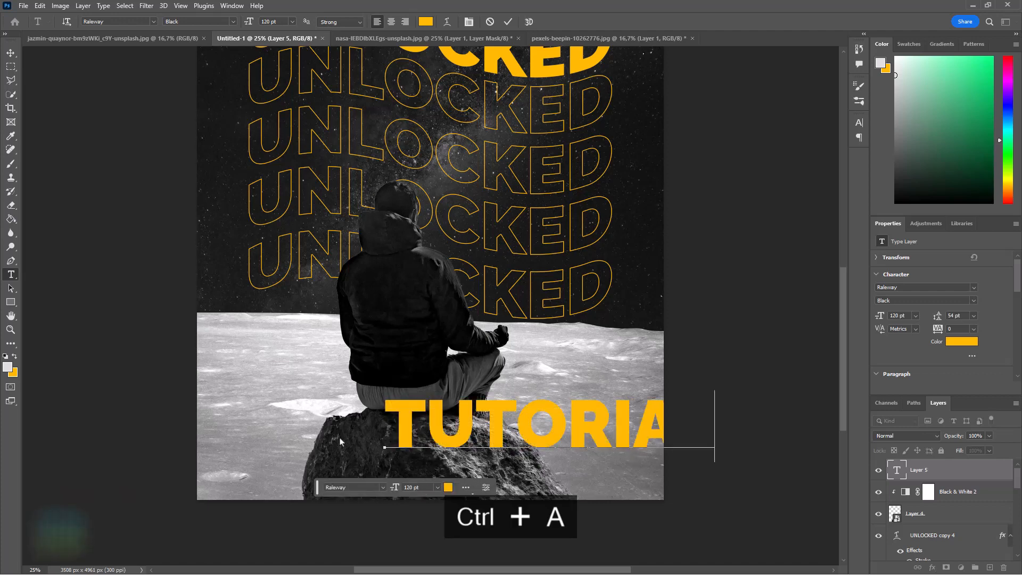
# - Set the TUTORIAL text to 14 pt and centre it near the base of the rock
pyautogui.hotkey('ctrl', 'a')
pyautogui.click(292, 22)
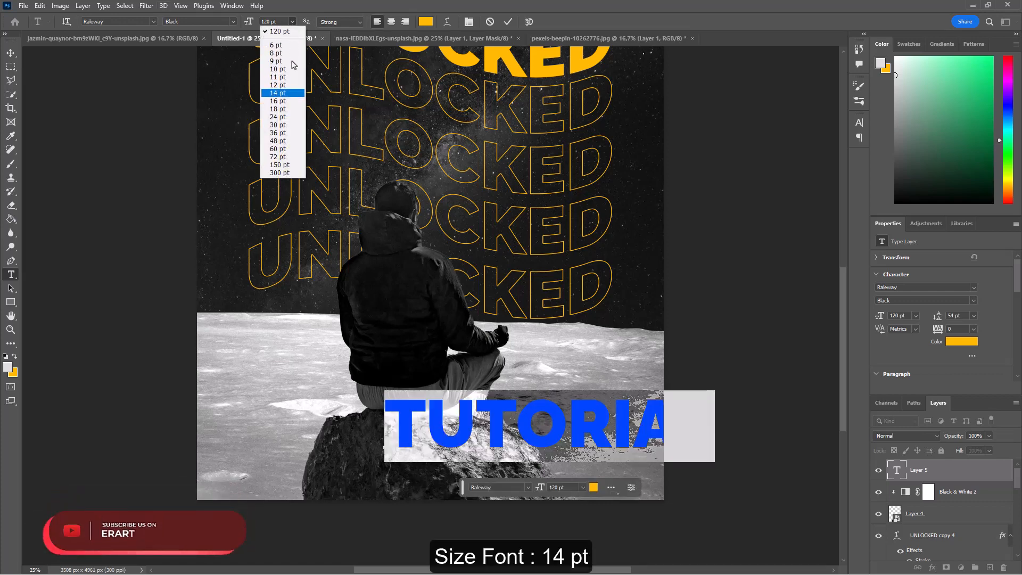
pyautogui.click(282, 94)
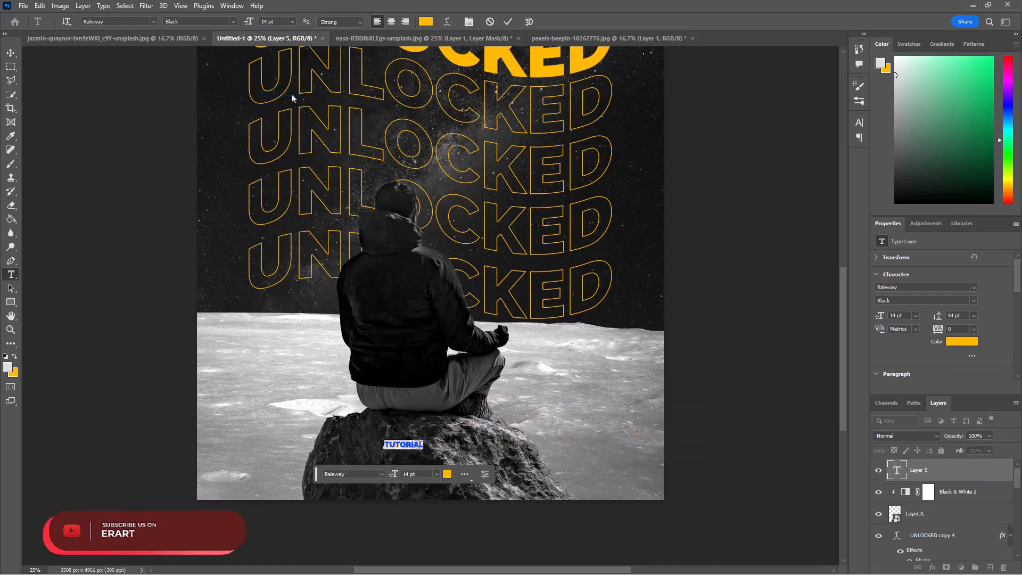
pyautogui.click(11, 52)
pyautogui.moveTo(415, 450); pyautogui.dragTo(440, 479)
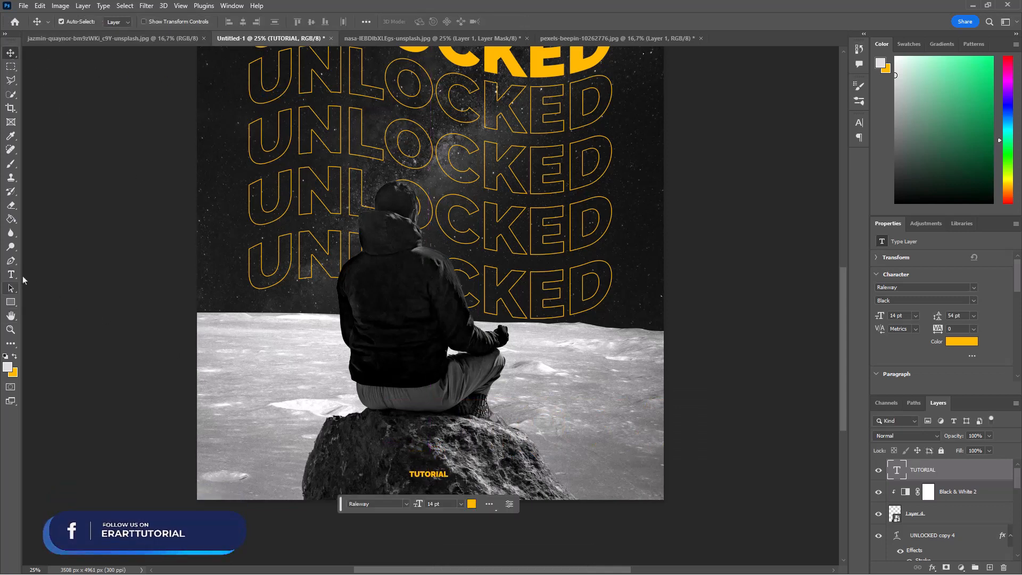
# - Add a separate text layer reading ER ART on the rock above the TUTORIAL text
pyautogui.click(10, 274)
pyautogui.click(424, 440)
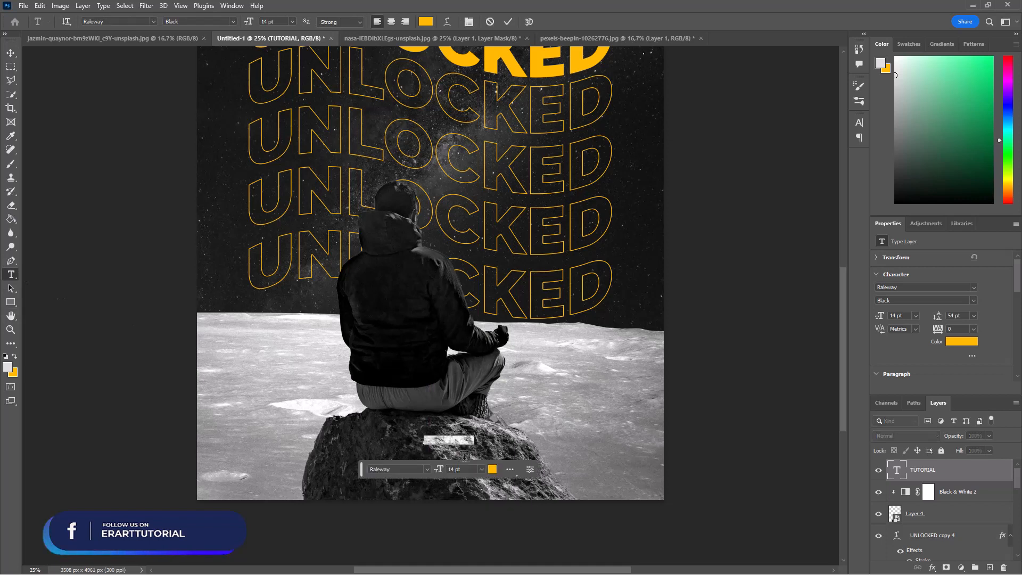
pyautogui.write('er')
pyautogui.hotkey('ctrl', 'a')
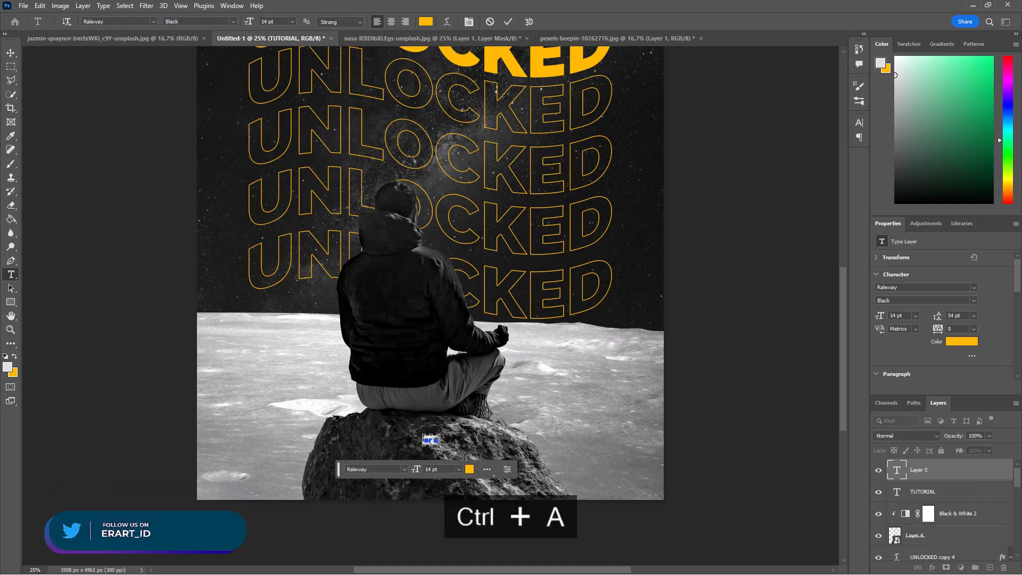
pyautogui.write('E')
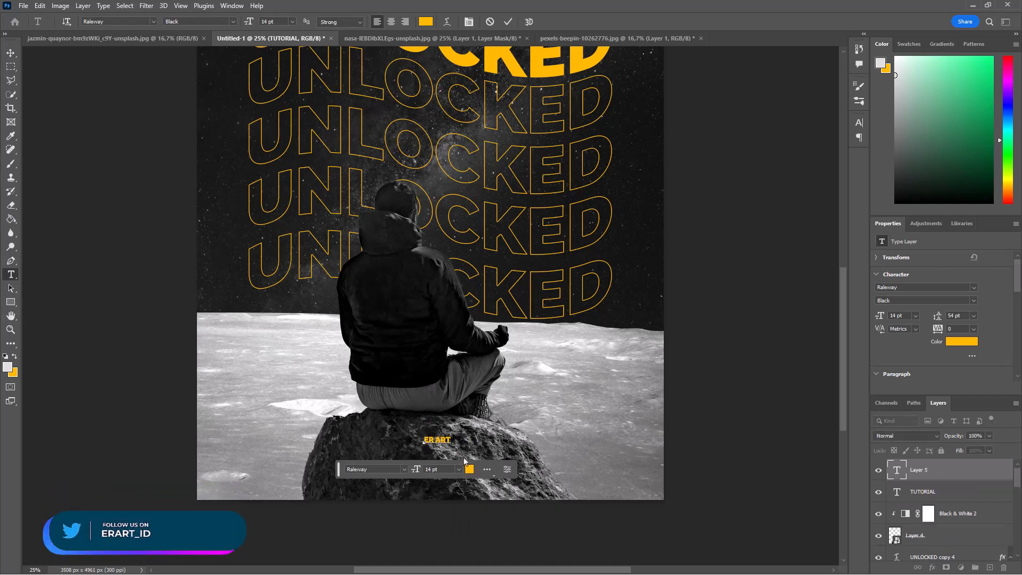
pyautogui.write('R ART')
# - Set the ER ART text to 36 pt and centre it horizontally just above TUTORIAL
pyautogui.hotkey('ctrl', 'a')
pyautogui.click(291, 22)
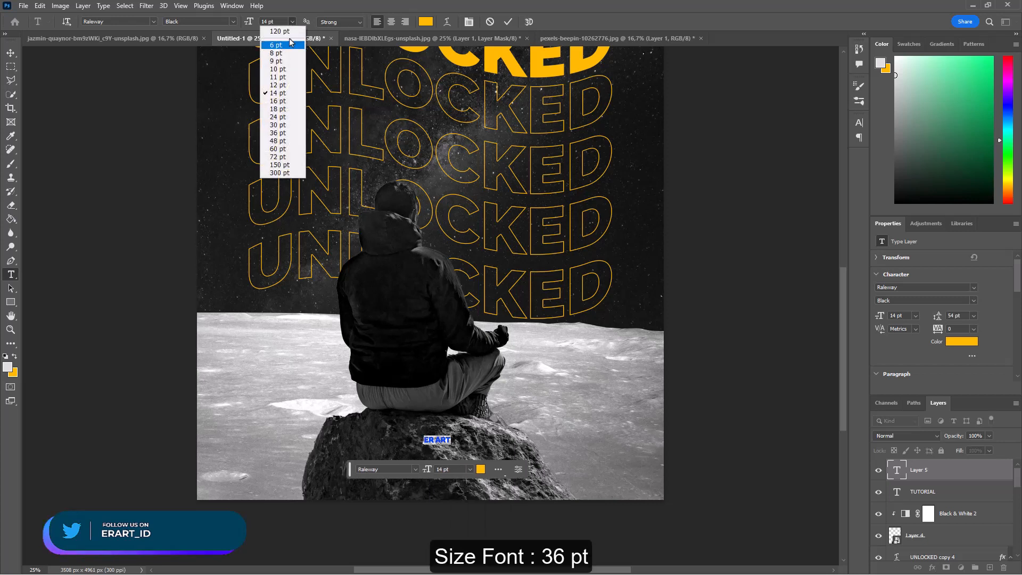
pyautogui.click(282, 133)
pyautogui.click(11, 53)
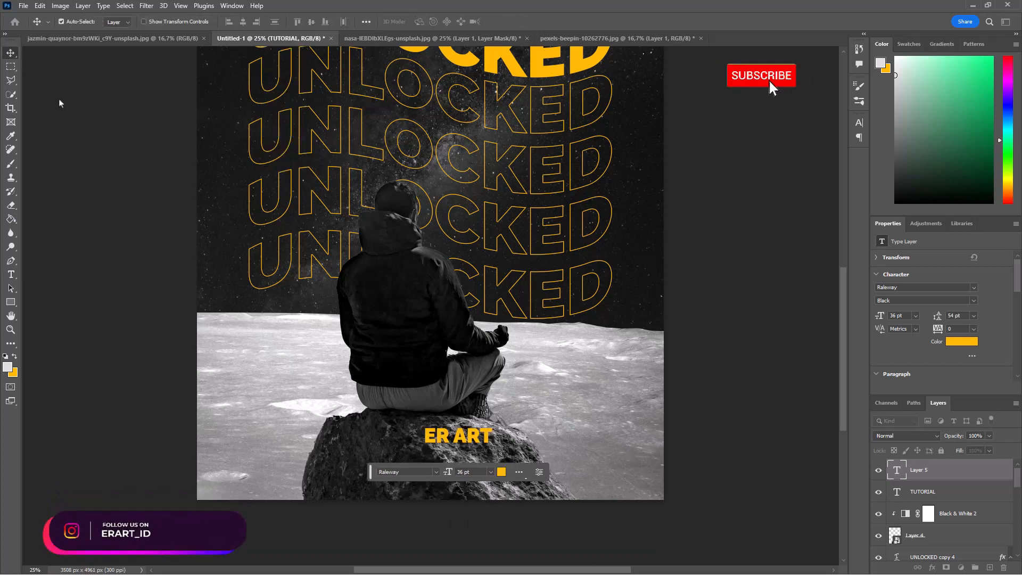
pyautogui.moveTo(466, 440); pyautogui.dragTo(450, 444)
pyautogui.moveTo(444, 457); pyautogui.dragTo(441, 455)
pyautogui.doubleClick(441, 455)
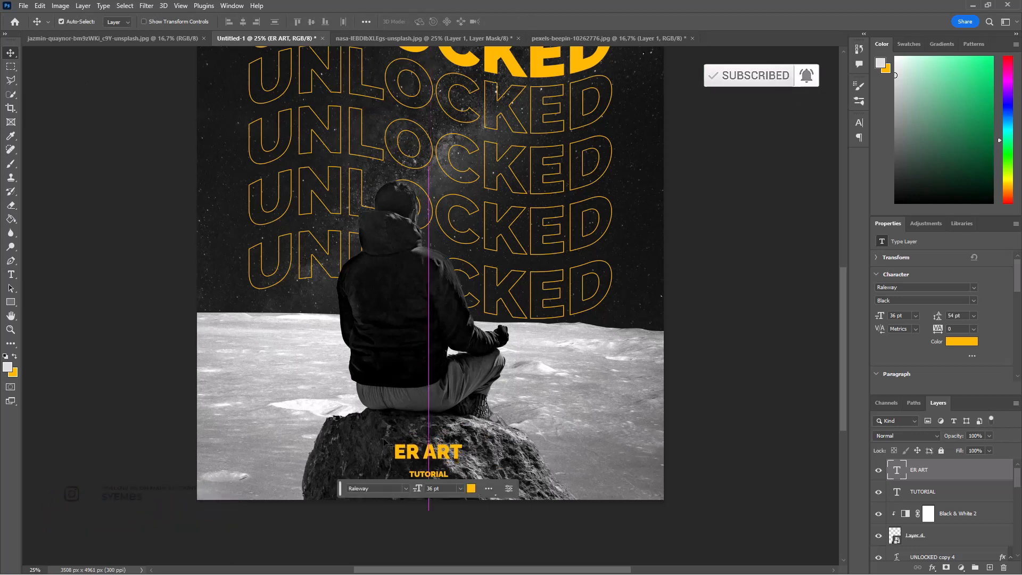
# - Recolour the ER ART text from yellow to near-white and check the whole poster
pyautogui.click(15, 355)
pyautogui.click(11, 52)
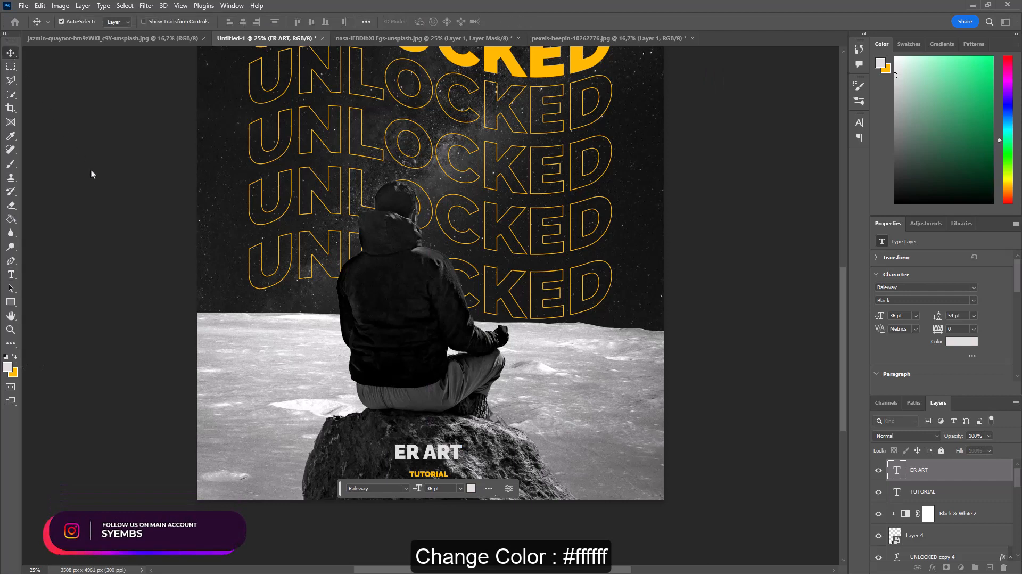
pyautogui.click(584, 381)
pyautogui.scroll(5, 585, 380)
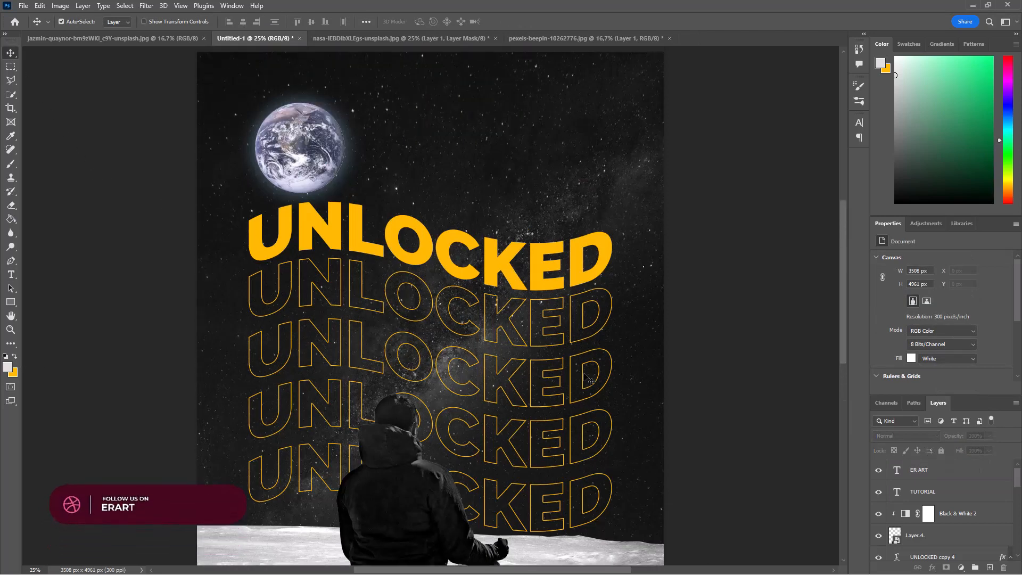
pyautogui.hotkey('ctrl', '-')
pyautogui.hotkey('ctrl', '-')
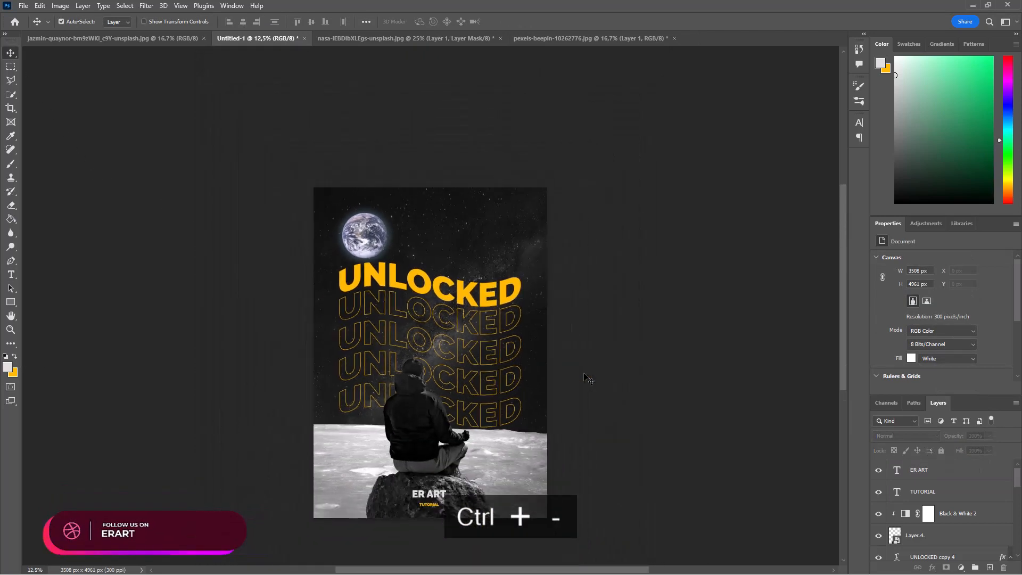
# - Create an empty layer above ER ART and set up a round brush of 6 px with 100% hardness
pyautogui.click(956, 475)
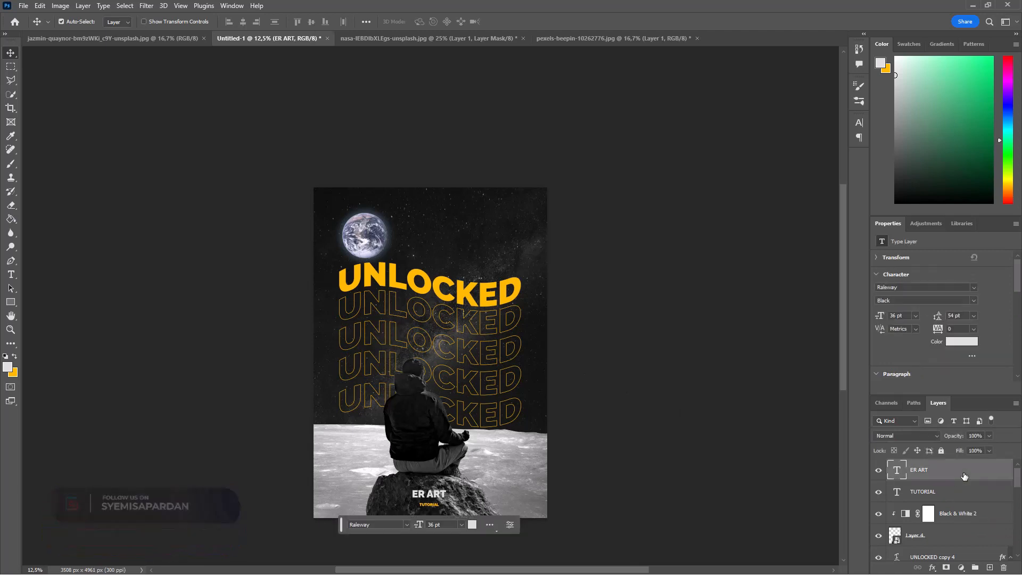
pyautogui.click(989, 568)
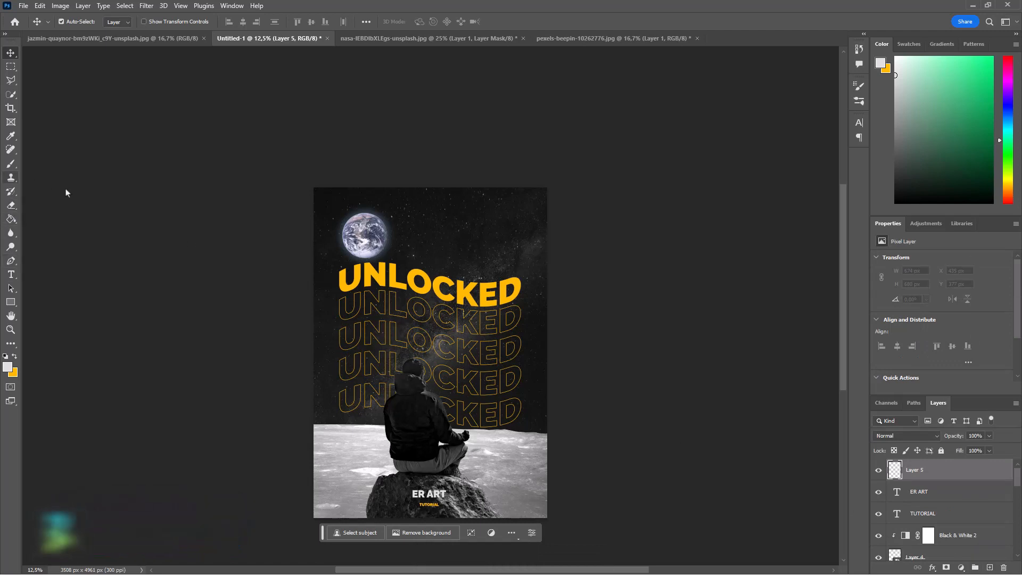
pyautogui.press('b')
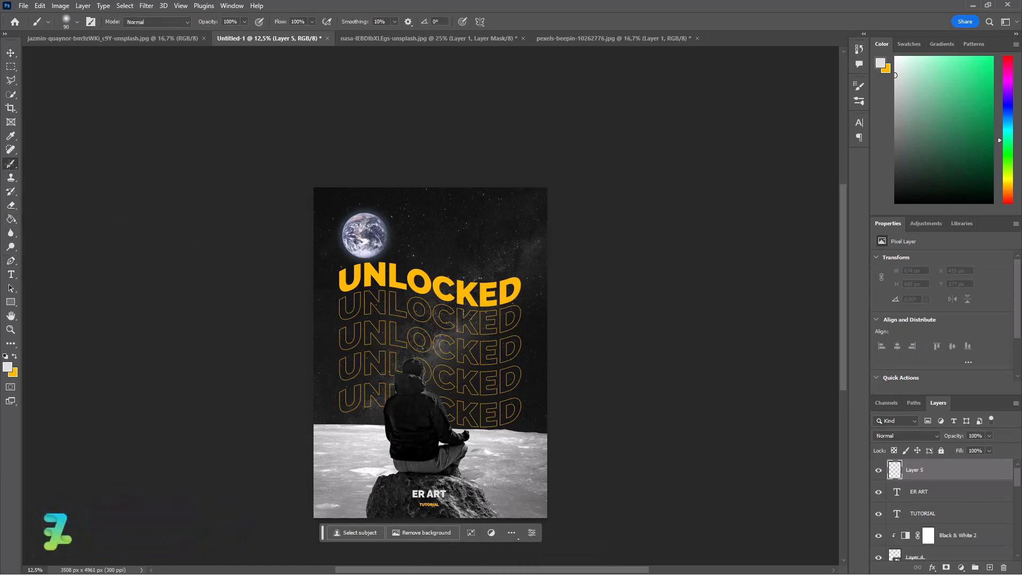
pyautogui.click(78, 22)
pyautogui.moveTo(60, 81); pyautogui.dragTo(163, 99)
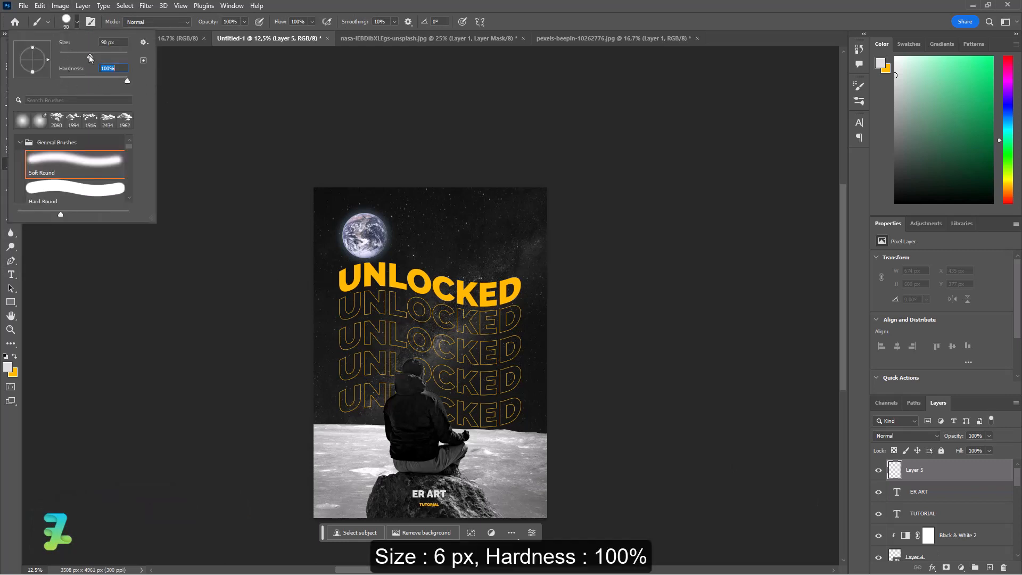
pyautogui.moveTo(90, 57); pyautogui.dragTo(61, 56)
pyautogui.click(78, 23)
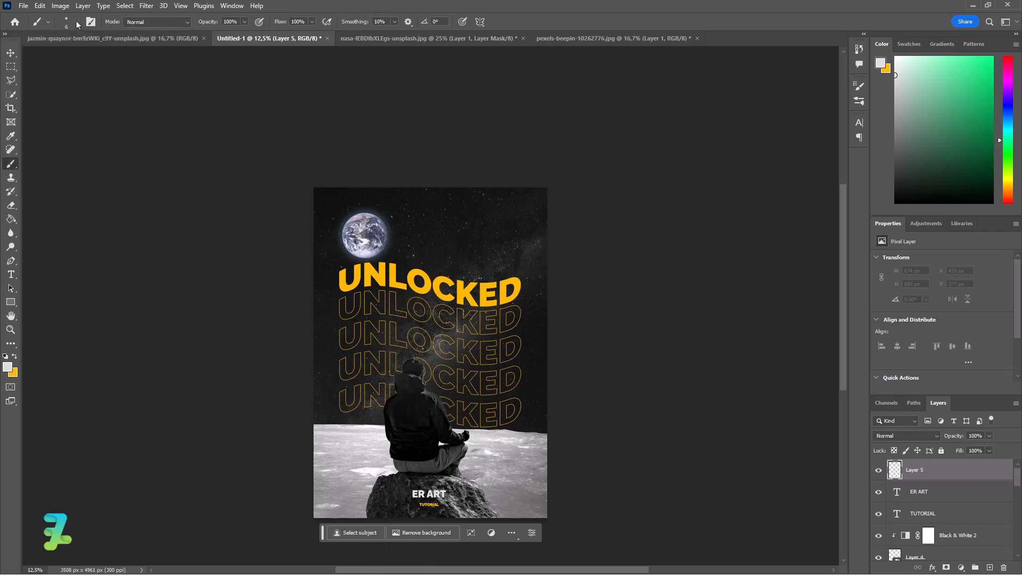
pyautogui.moveTo(351, 412)
pyautogui.mouseDown()
pyautogui.moveTo(338, 359)
pyautogui.moveTo(553, 356)
pyautogui.moveTo(546, 293)
pyautogui.mouseUp()
pyautogui.hotkey('ctrl', 'z')
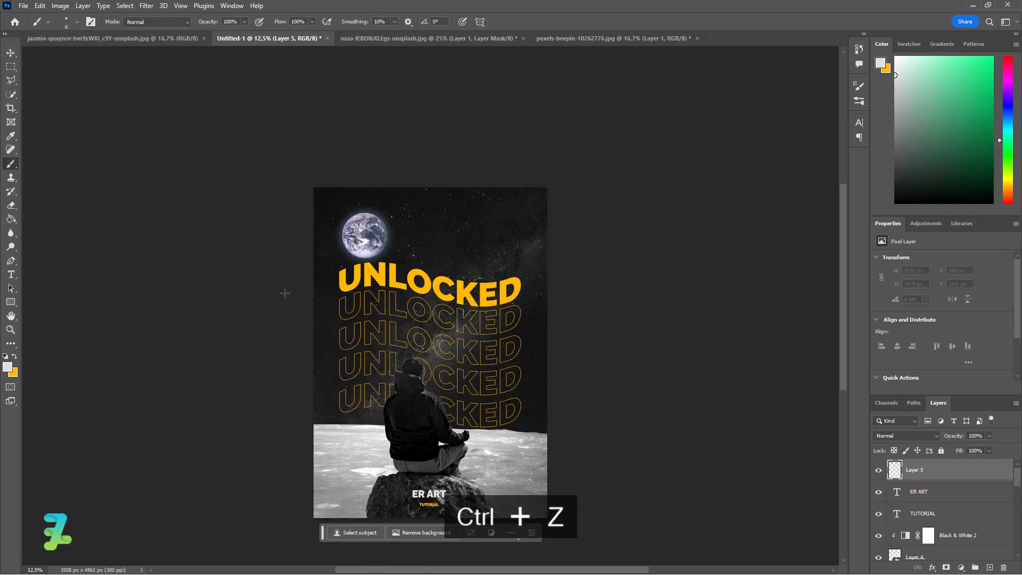
pyautogui.moveTo(284, 292)
pyautogui.mouseDown()
pyautogui.moveTo(469, 449)
pyautogui.moveTo(392, 457)
pyautogui.mouseUp()
pyautogui.hotkey('ctrl', 'z')
# - Paint thin curved light lines across the poster's left edge, upper right sky, right side and lower moon surface, undoing unwanted strokes
pyautogui.moveTo(300, 298); pyautogui.dragTo(294, 428)
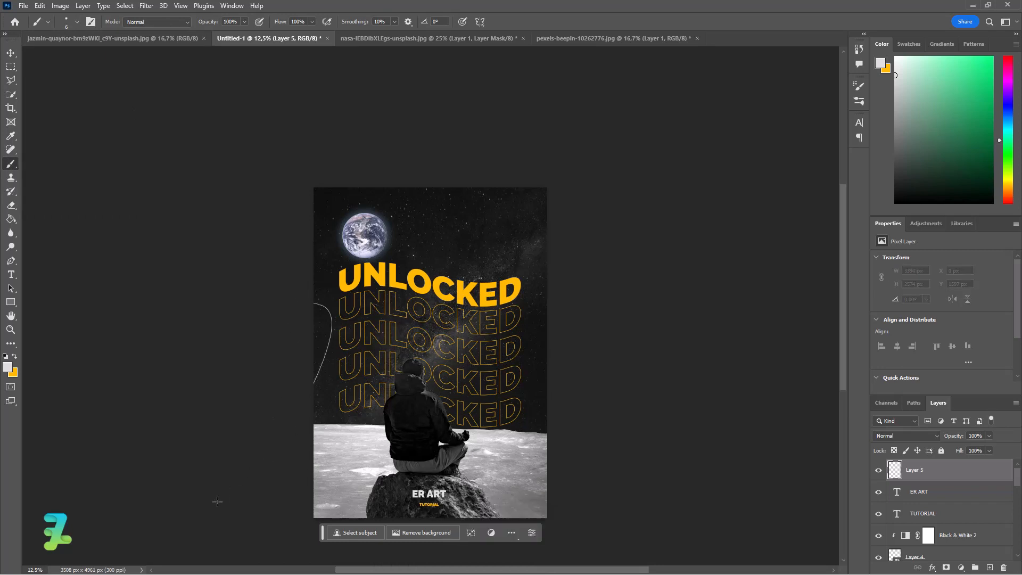
pyautogui.moveTo(415, 301); pyautogui.dragTo(737, 459)
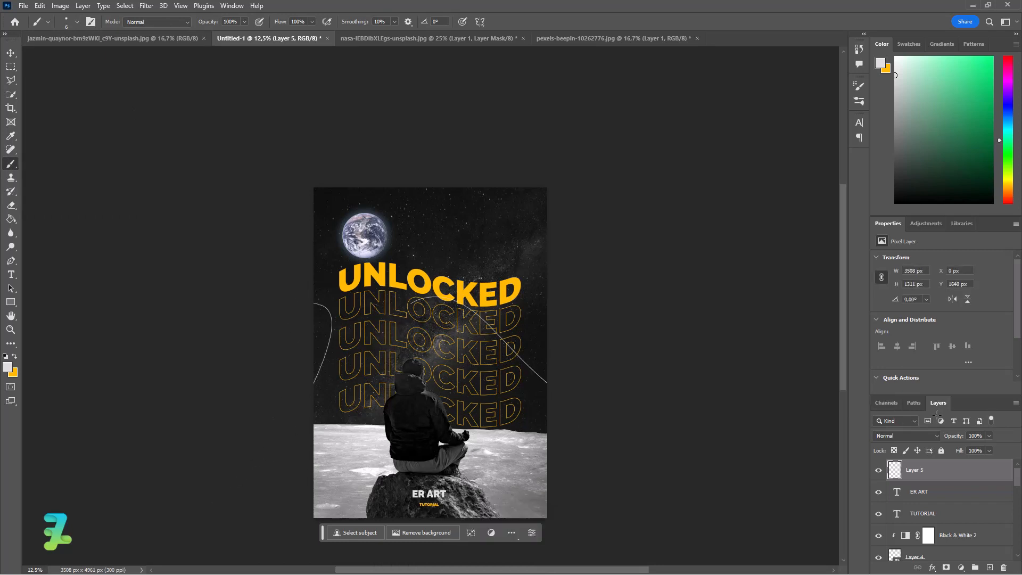
pyautogui.hotkey('ctrl', 'z')
pyautogui.hotkey('ctrl', 'z')
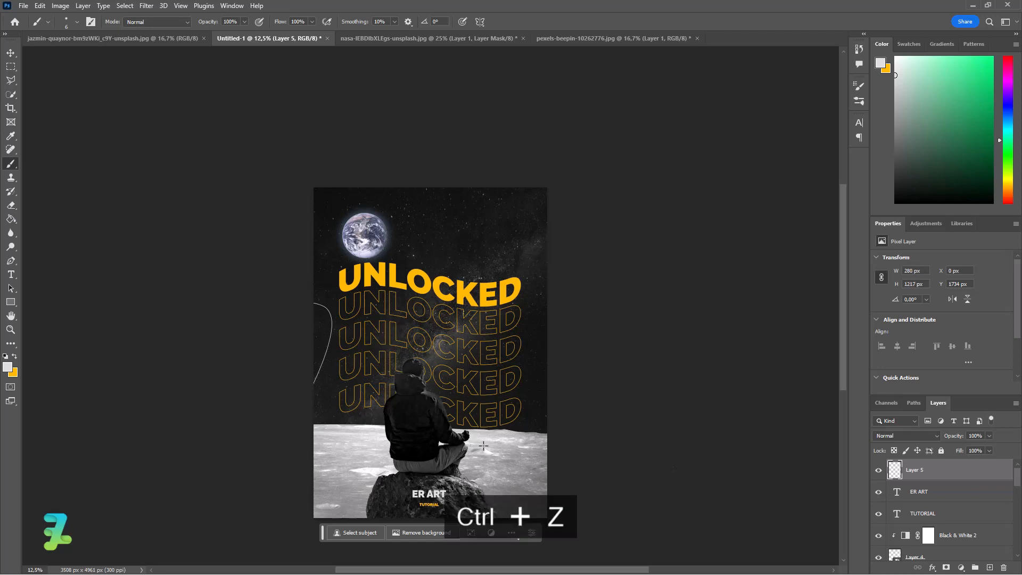
pyautogui.moveTo(483, 446)
pyautogui.mouseDown()
pyautogui.moveTo(605, 496)
pyautogui.moveTo(699, 395)
pyautogui.mouseUp()
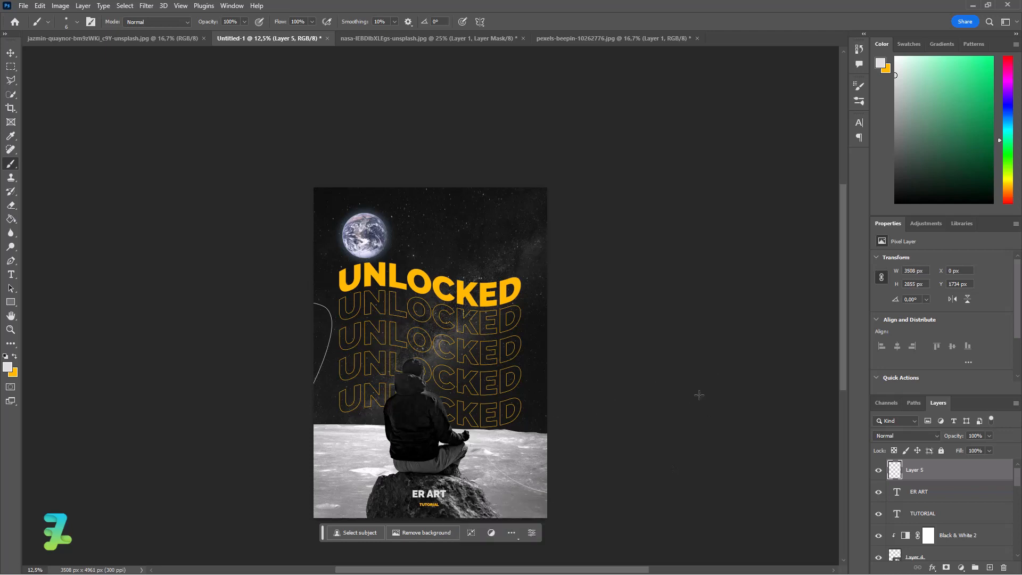
pyautogui.moveTo(381, 174); pyautogui.dragTo(822, 203)
pyautogui.moveTo(561, 366); pyautogui.dragTo(495, 532)
pyautogui.moveTo(334, 449); pyautogui.dragTo(521, 568)
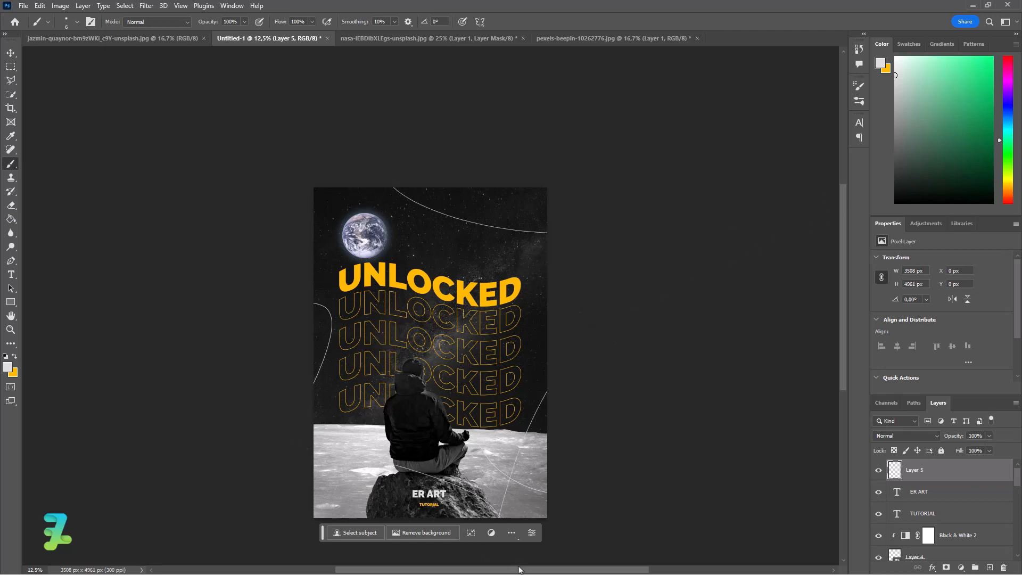
pyautogui.hotkey('ctrl', 'z')
pyautogui.moveTo(299, 468); pyautogui.dragTo(596, 572)
# - Lower the opacity of the layer with the thin painted lines to 7%, keeping the Brush tool active
pyautogui.click(989, 436)
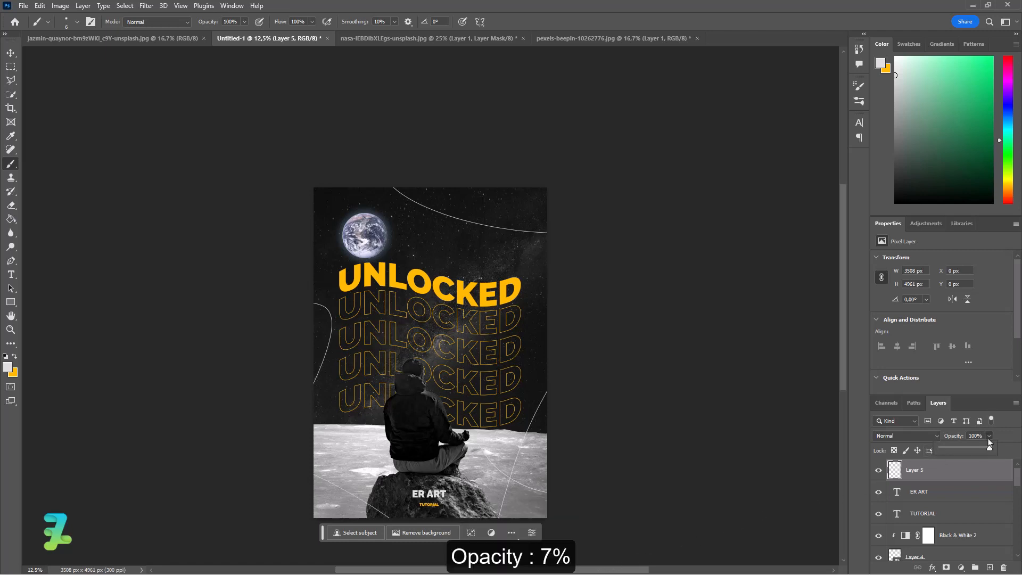
pyautogui.moveTo(987, 450); pyautogui.dragTo(944, 459)
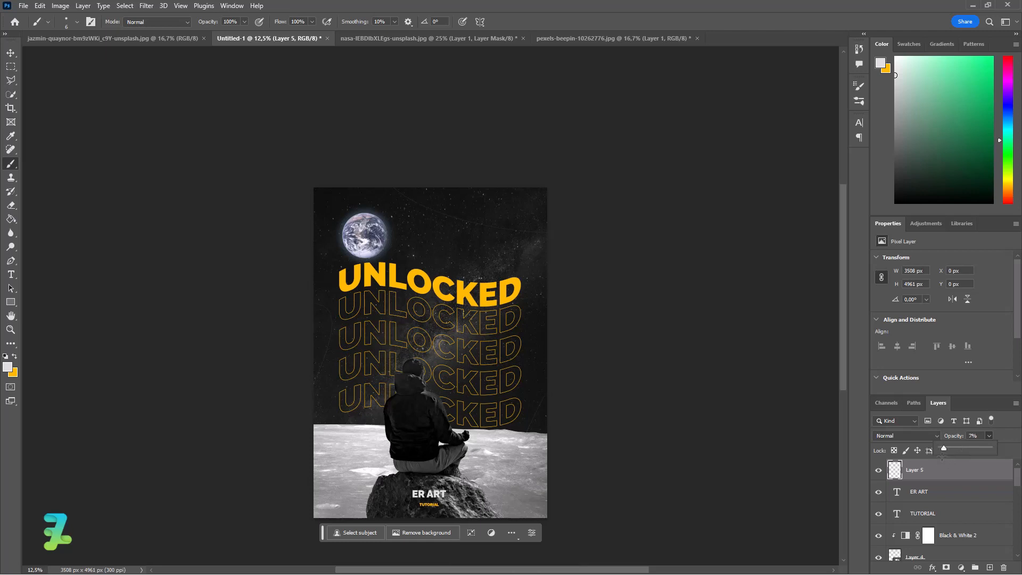
pyautogui.click(337, 209)
pyautogui.hotkey('ctrl', 'z')
pyautogui.hotkey('ctrl', 'z')
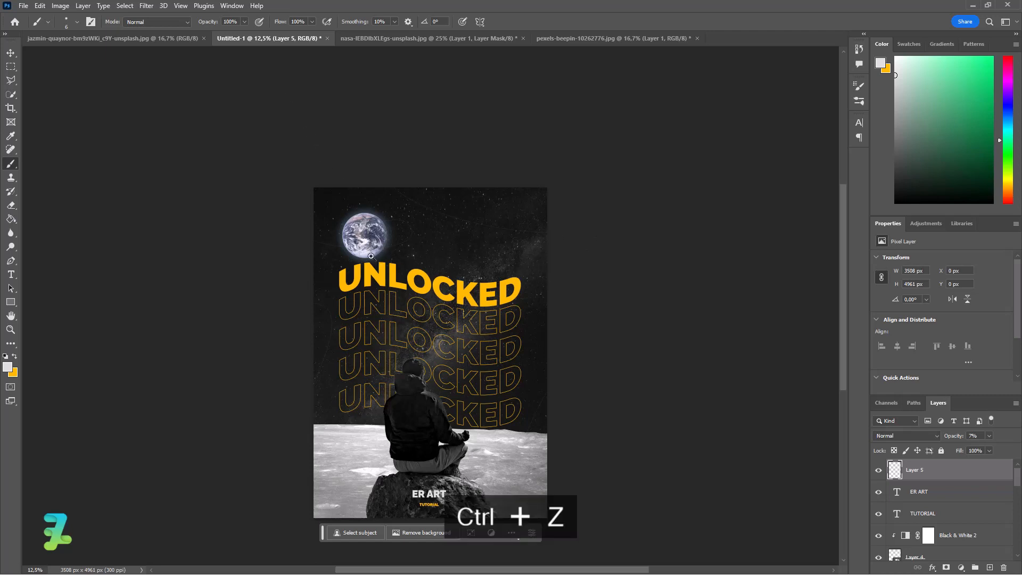
pyautogui.press('z')
pyautogui.click(11, 164)
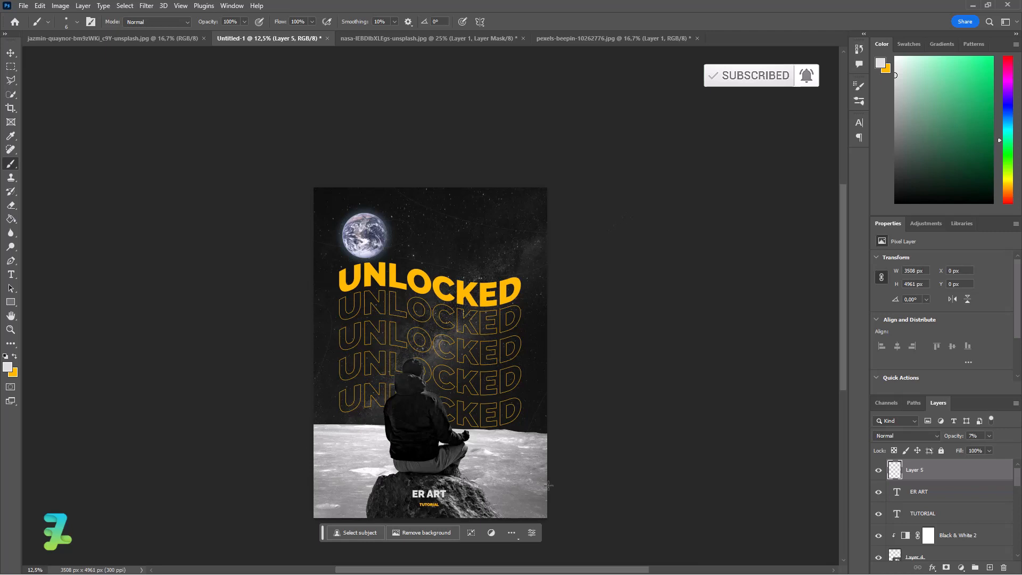
# - Copy the torn street-poster photo into the Untitled-1 poster as a new top layer and close the photo's document
pyautogui.hotkey('ctrl', 'z')
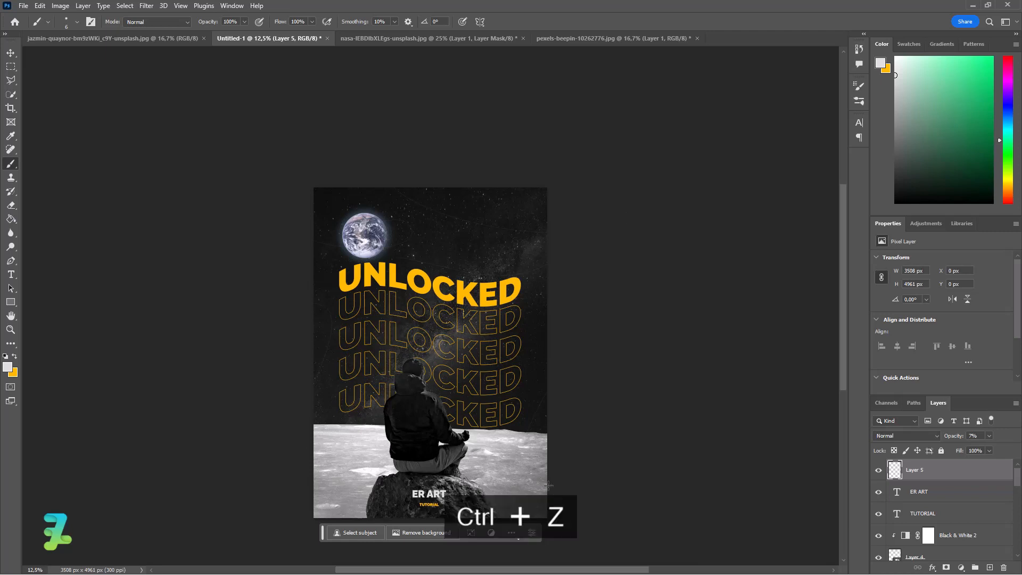
pyautogui.click(119, 40)
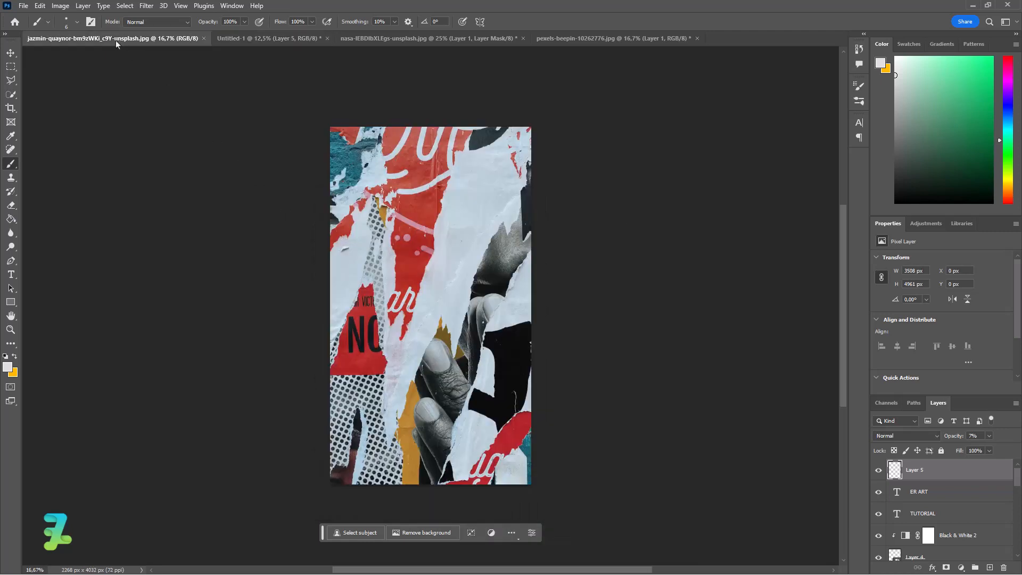
pyautogui.press('v')
pyautogui.rightClick(63, 38)
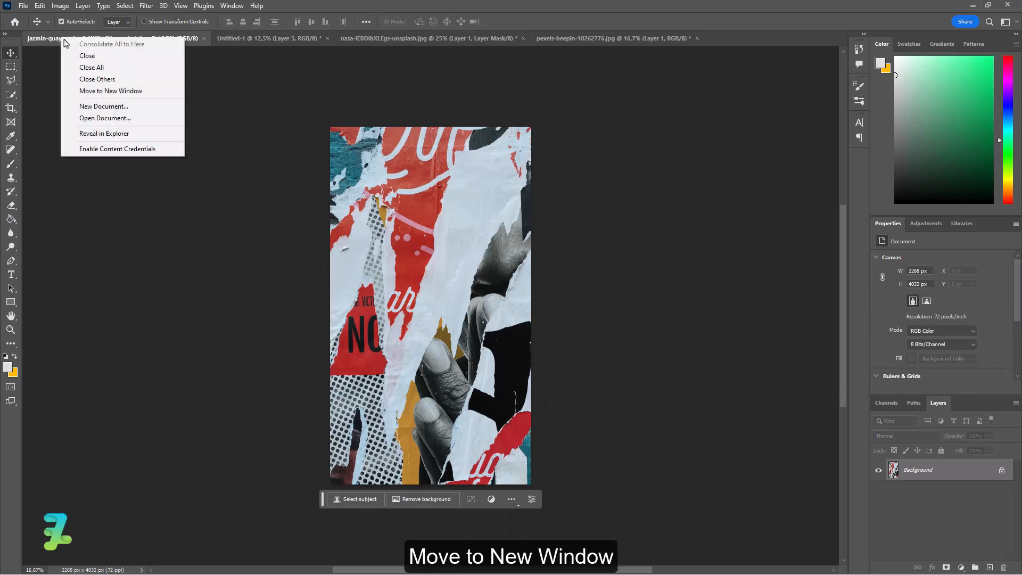
pyautogui.click(144, 97)
pyautogui.moveTo(892, 471); pyautogui.dragTo(439, 326)
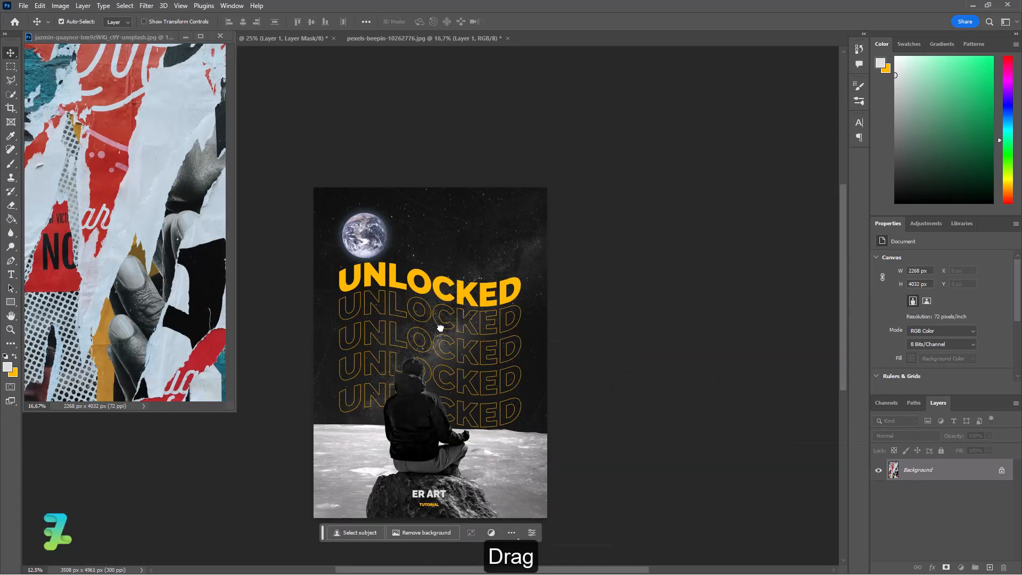
pyautogui.click(220, 36)
# - Enlarge the torn-paper photo to about 156% and position it so it covers the whole poster
pyautogui.hotkey('ctrl', 't')
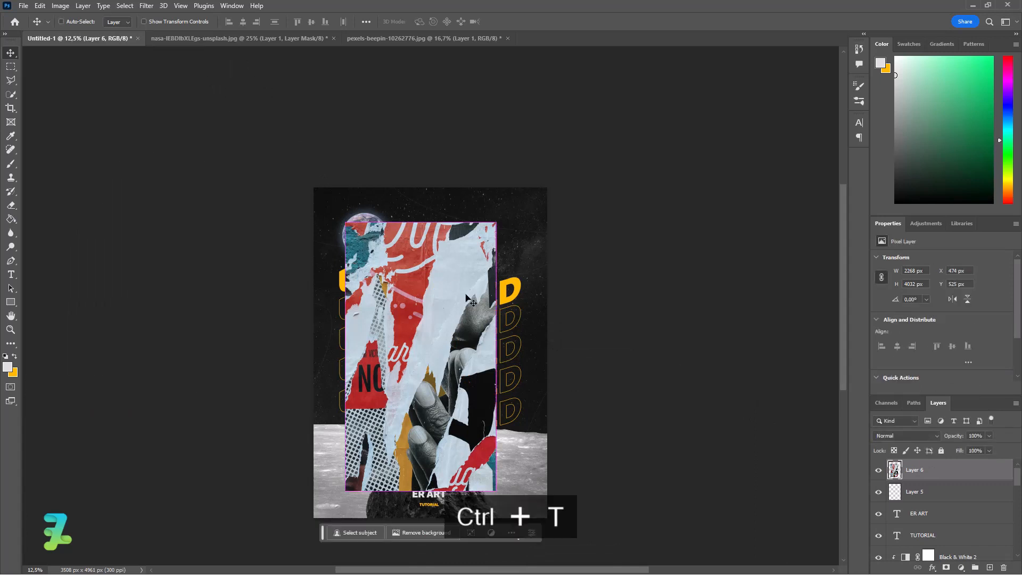
pyautogui.moveTo(466, 297); pyautogui.dragTo(429, 278)
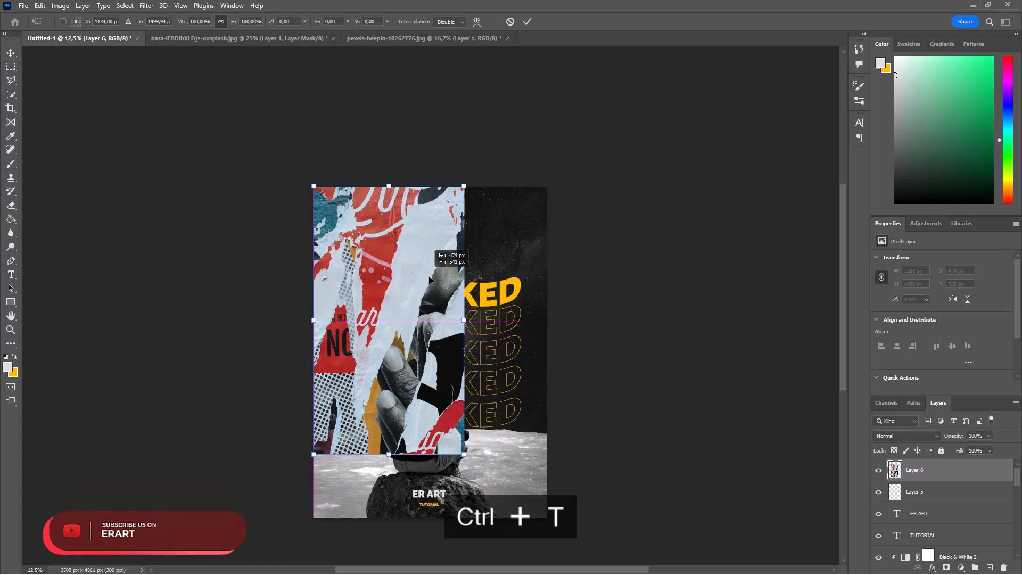
pyautogui.moveTo(464, 454); pyautogui.dragTo(633, 559)
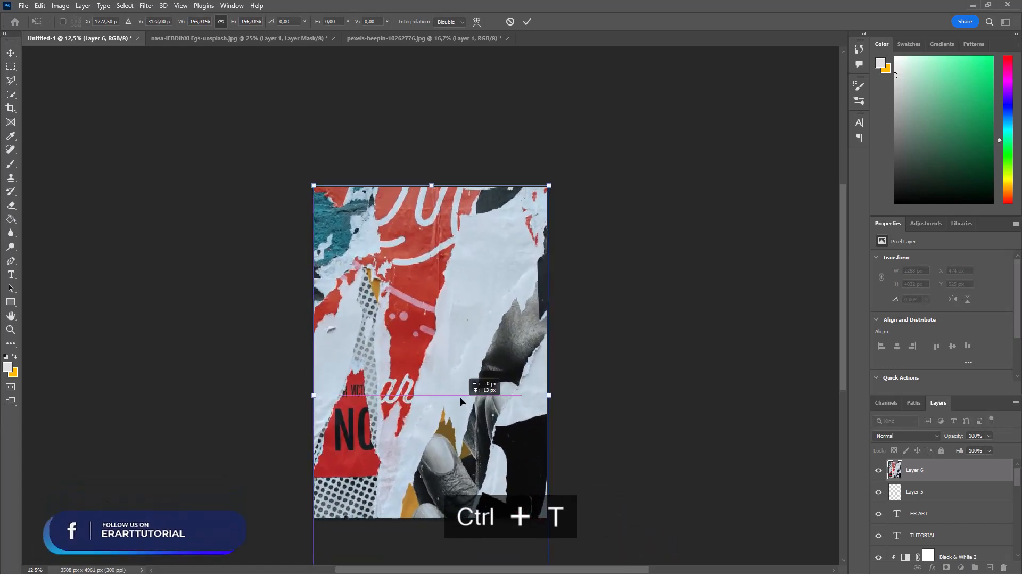
pyautogui.moveTo(458, 411); pyautogui.dragTo(458, 356)
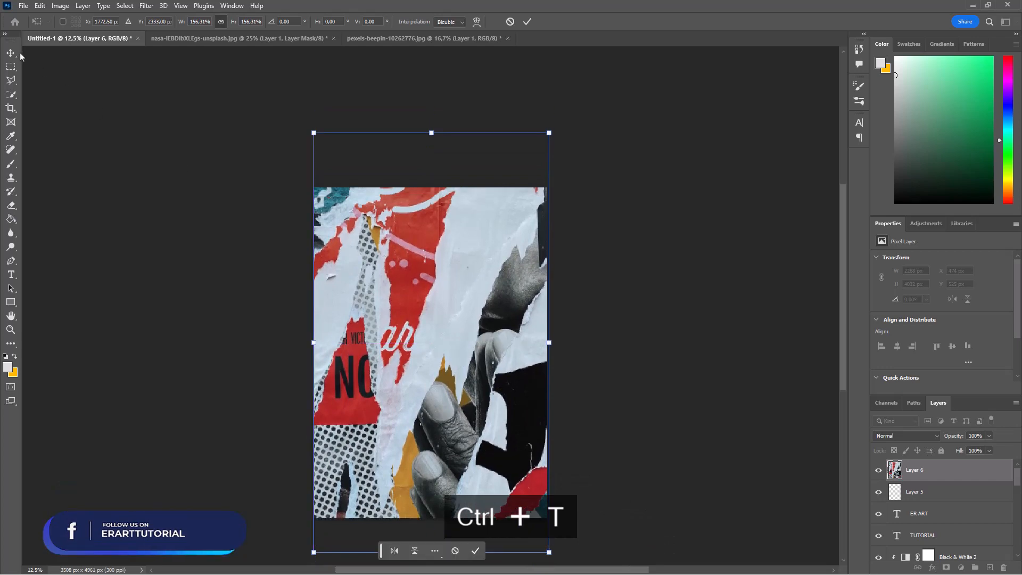
pyautogui.press('Return')
# - Compare blend modes for the torn-paper layer and set it to Exclusion
pyautogui.click(910, 435)
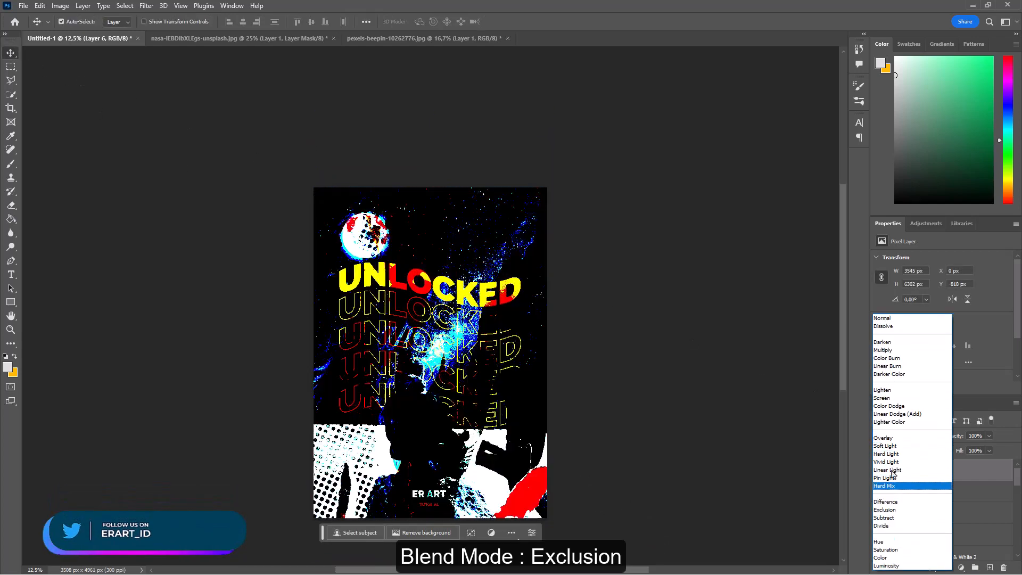
pyautogui.press('Down')
pyautogui.press('Down')
pyautogui.press('Down')
pyautogui.press('Down')
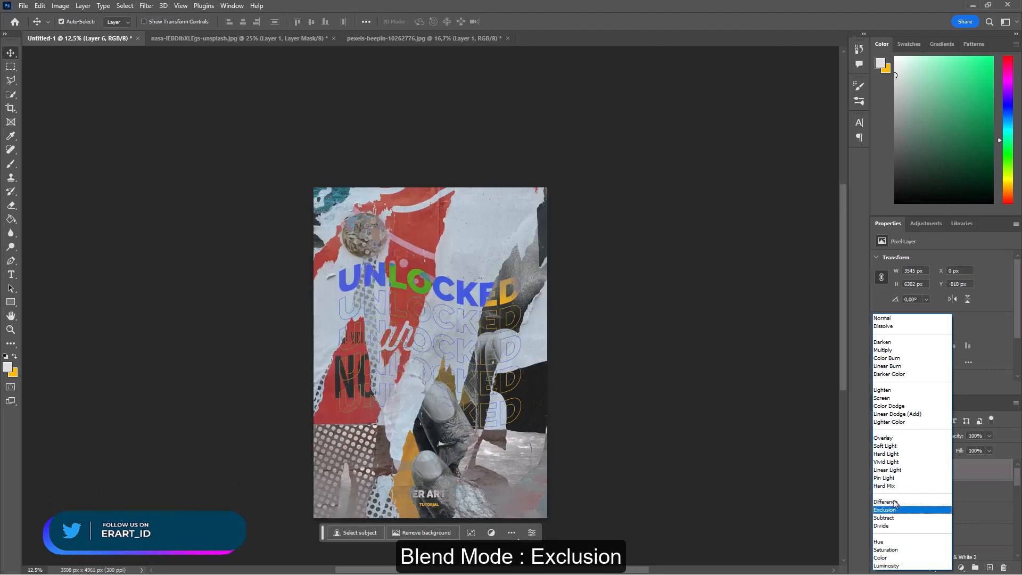
pyautogui.press('Up')
pyautogui.press('Up')
pyautogui.press('Up')
pyautogui.press('Up')
pyautogui.press('Up')
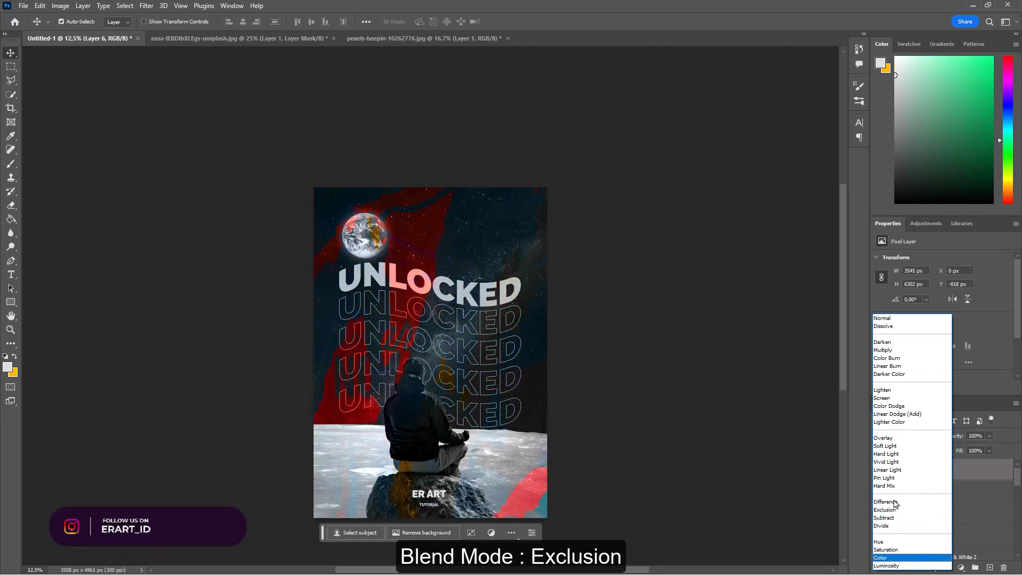
pyautogui.press('Down')
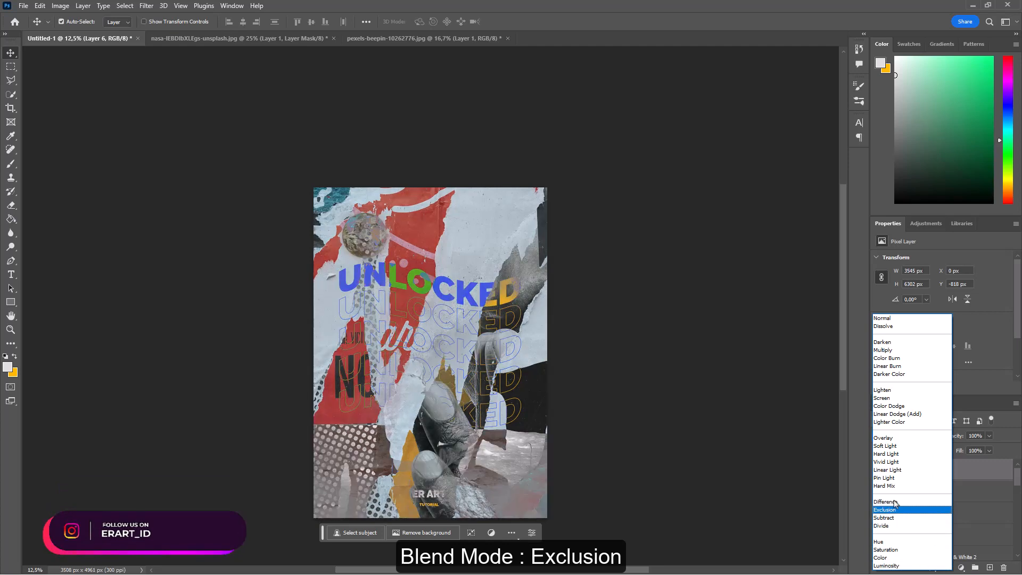
pyautogui.press('Up')
pyautogui.press('Down')
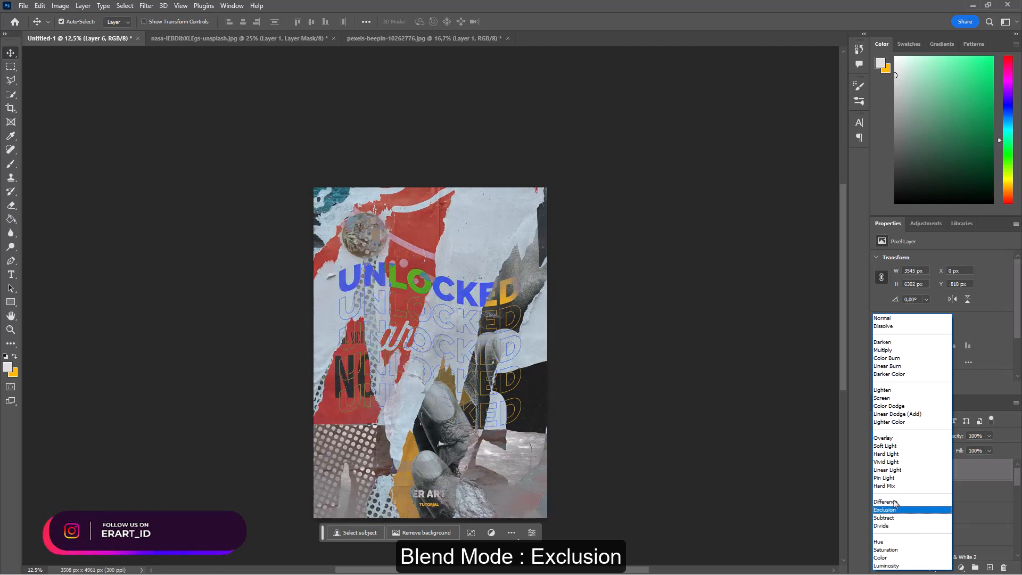
pyautogui.click(897, 512)
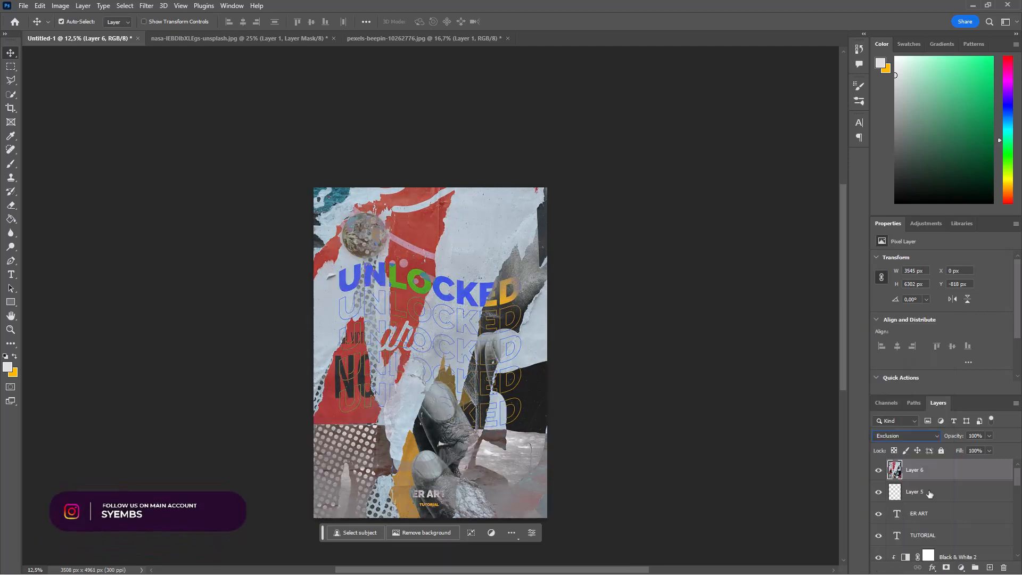
# - Set the torn-paper layer's Blend If ranges to black 177 for the current layer and white 79 for the underlying layer
pyautogui.doubleClick(952, 477)
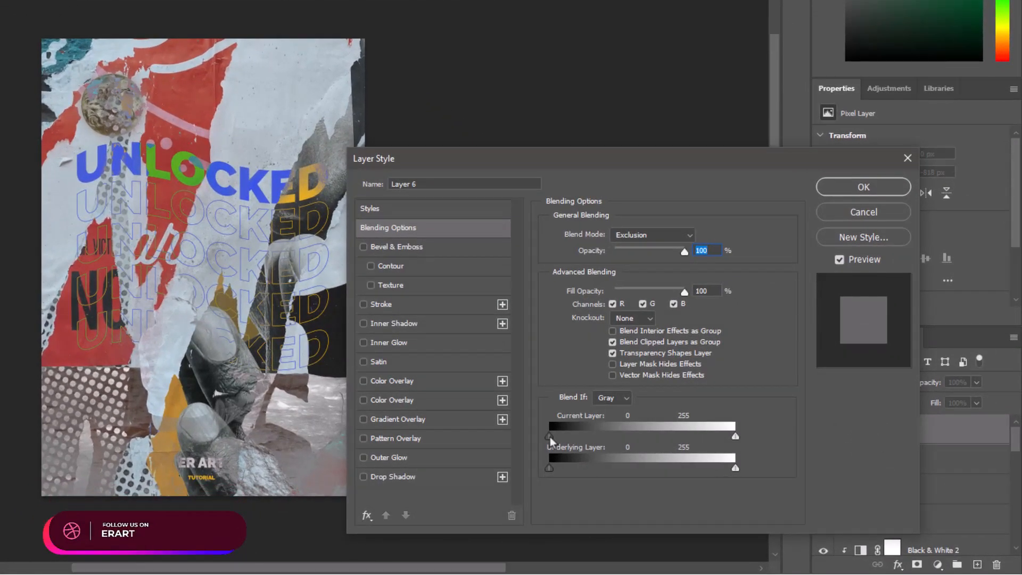
pyautogui.moveTo(550, 437); pyautogui.dragTo(680, 418)
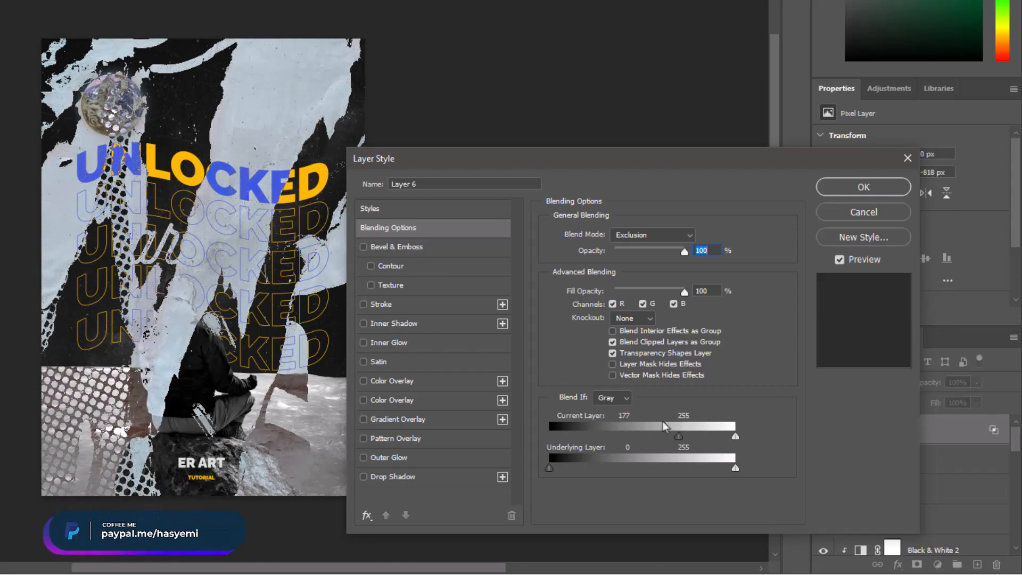
pyautogui.moveTo(551, 467)
pyautogui.mouseDown()
pyautogui.moveTo(579, 468)
pyautogui.moveTo(541, 461)
pyautogui.mouseUp()
pyautogui.moveTo(734, 466); pyautogui.dragTo(606, 455)
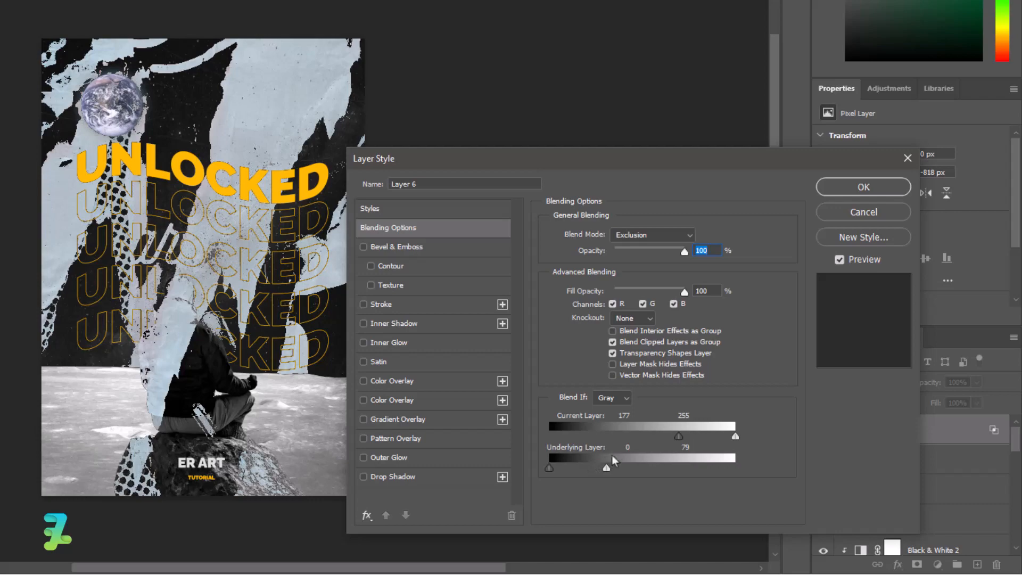
pyautogui.moveTo(734, 437)
pyautogui.mouseDown()
pyautogui.moveTo(610, 446)
pyautogui.moveTo(726, 423)
pyautogui.mouseUp()
pyautogui.click(864, 187)
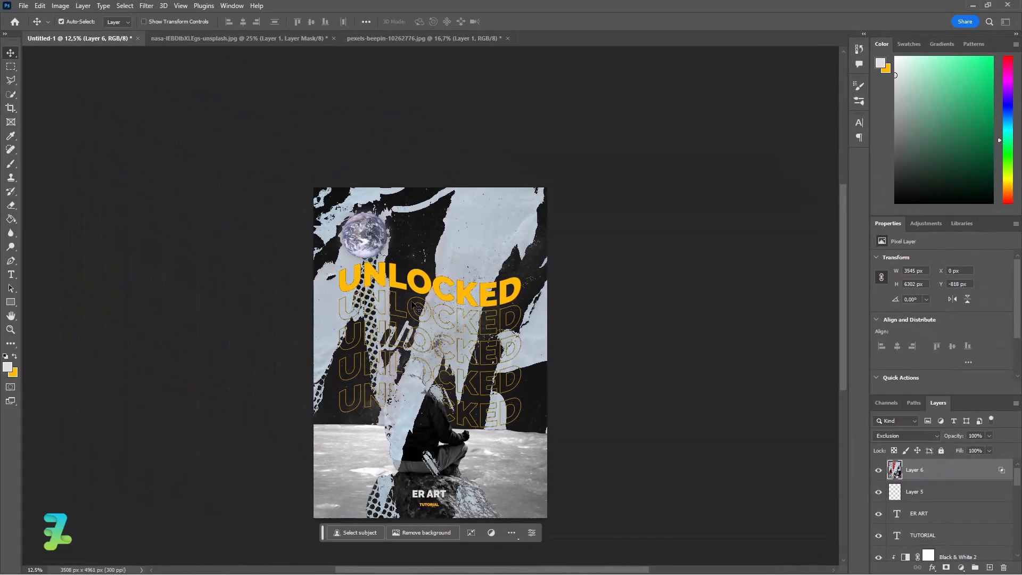
# - Inspect the torn-paper texture up close and try a lower opacity for its layer
pyautogui.hotkey('ctrl', '=')
pyautogui.hotkey('ctrl', '=')
pyautogui.hotkey('ctrl', '=')
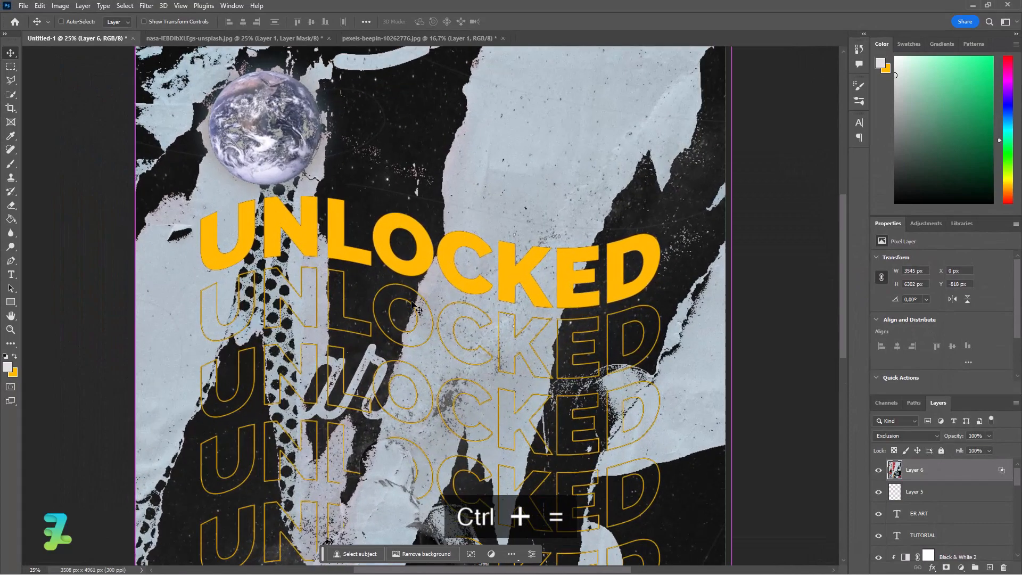
pyautogui.hotkey('ctrl', '-')
pyautogui.hotkey('ctrl', '-')
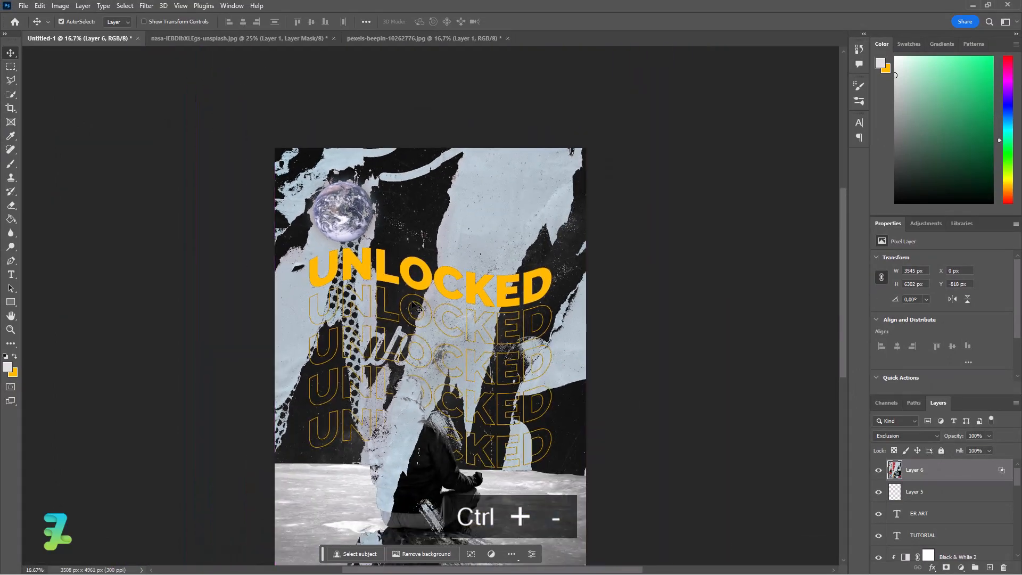
pyautogui.scroll(-1, 473, 318)
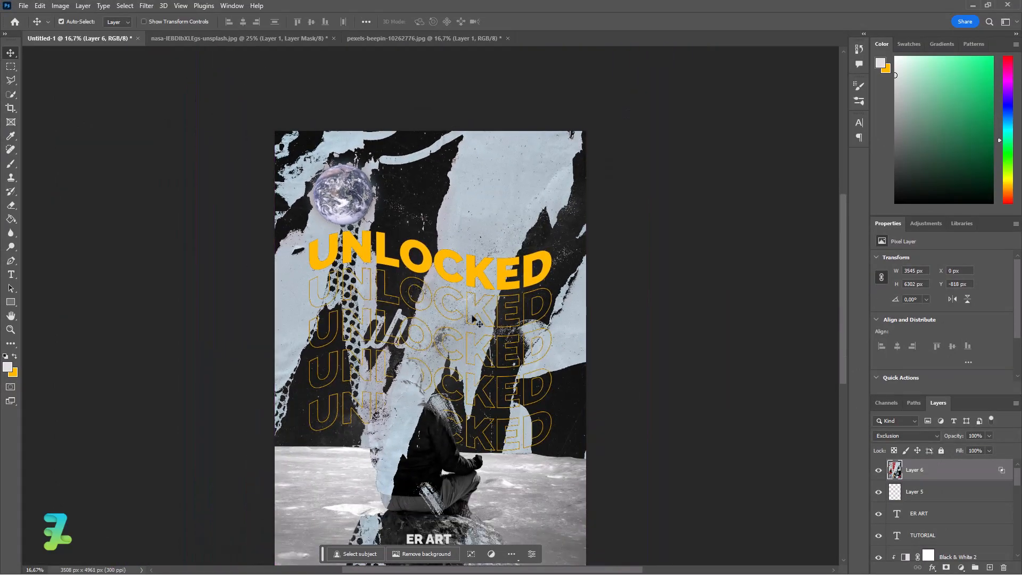
pyautogui.click(989, 435)
pyautogui.moveTo(992, 447); pyautogui.dragTo(963, 454)
pyautogui.click(820, 368)
pyautogui.scroll(-2, 777, 411)
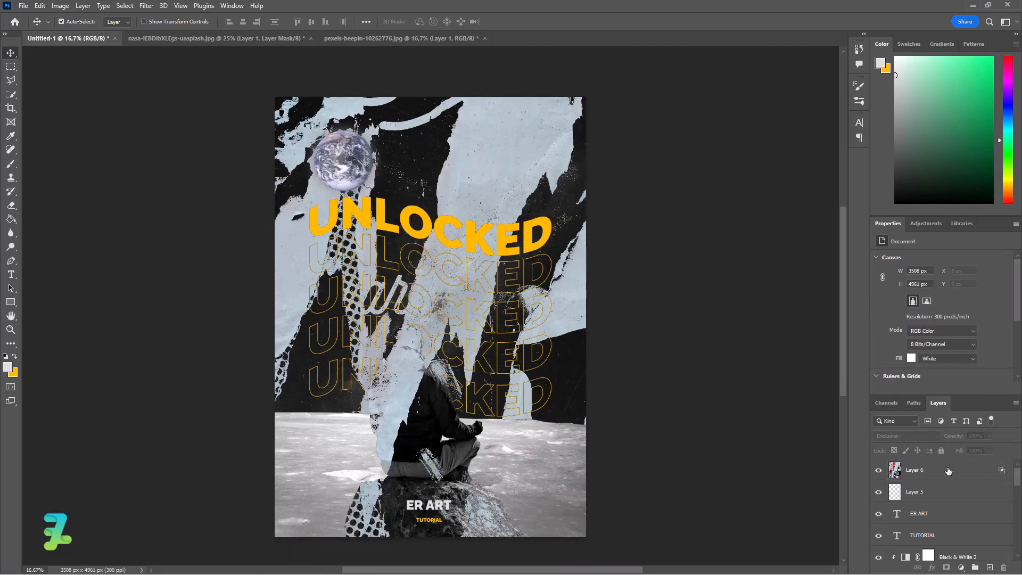
# - Move the torn-paper layer beneath the seated man's layer, directly above UNLOCKED copy 4
pyautogui.moveTo(948, 470); pyautogui.dragTo(949, 514)
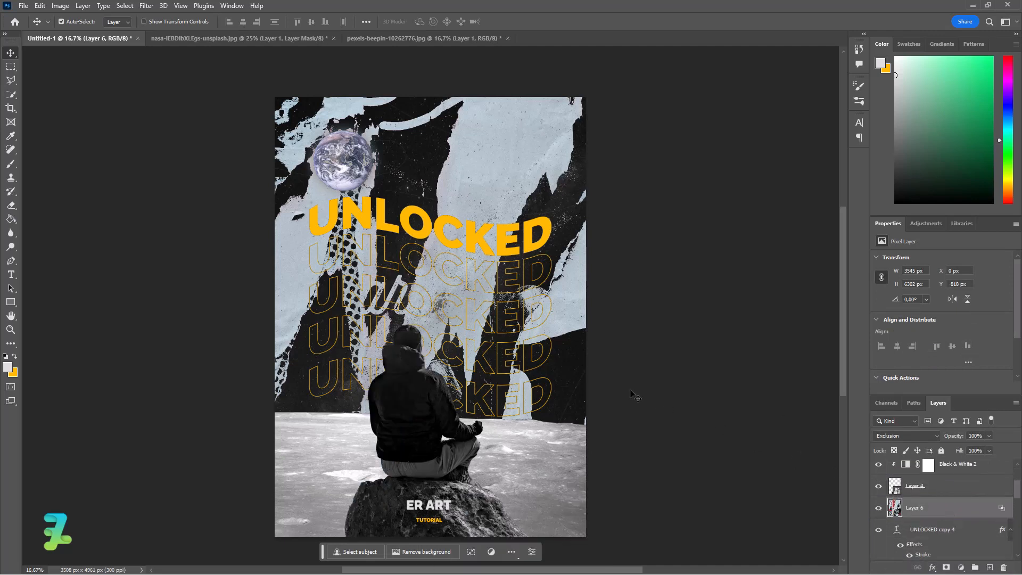
pyautogui.scroll(3, 630, 390)
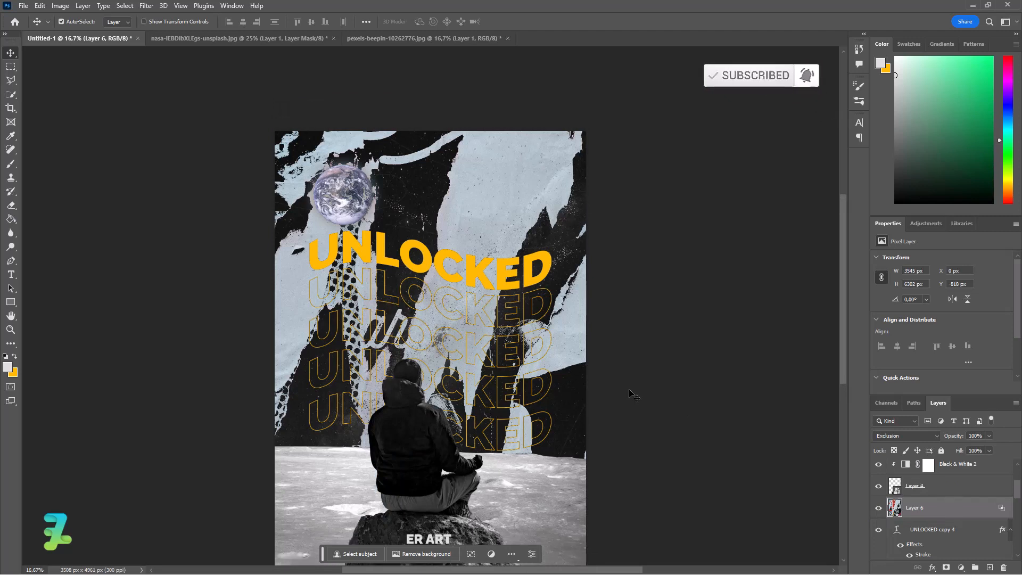
pyautogui.scroll(-2, 834, 471)
pyautogui.scroll(4, 833, 471)
# - Stamp all visible layers into a new top layer and add 13.93% uniform monochromatic noise to it
pyautogui.scroll(3, 945, 502)
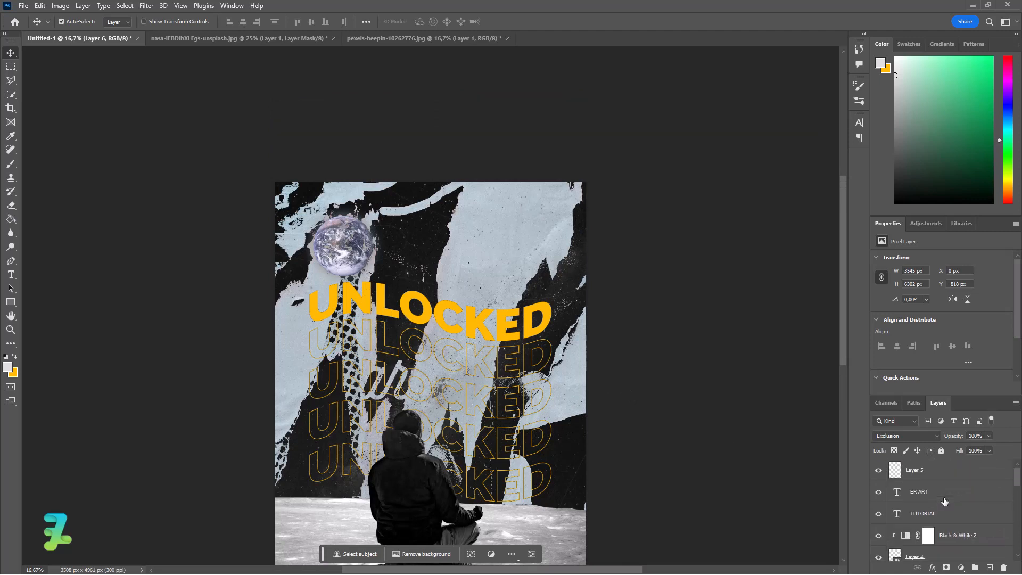
pyautogui.click(957, 476)
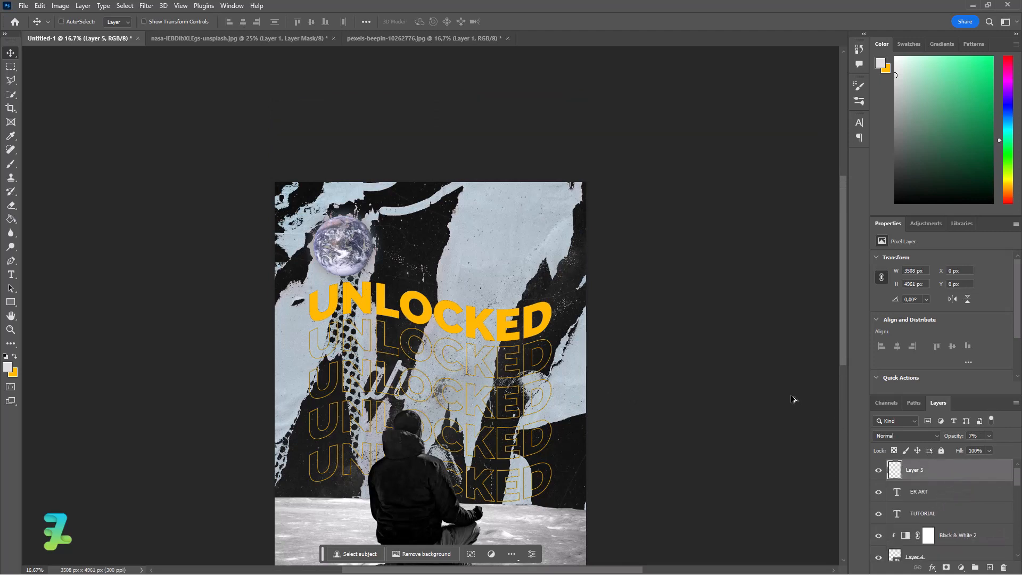
pyautogui.hotkey('ctrl', 'shift', 'alt', 'e')
pyautogui.click(143, 6)
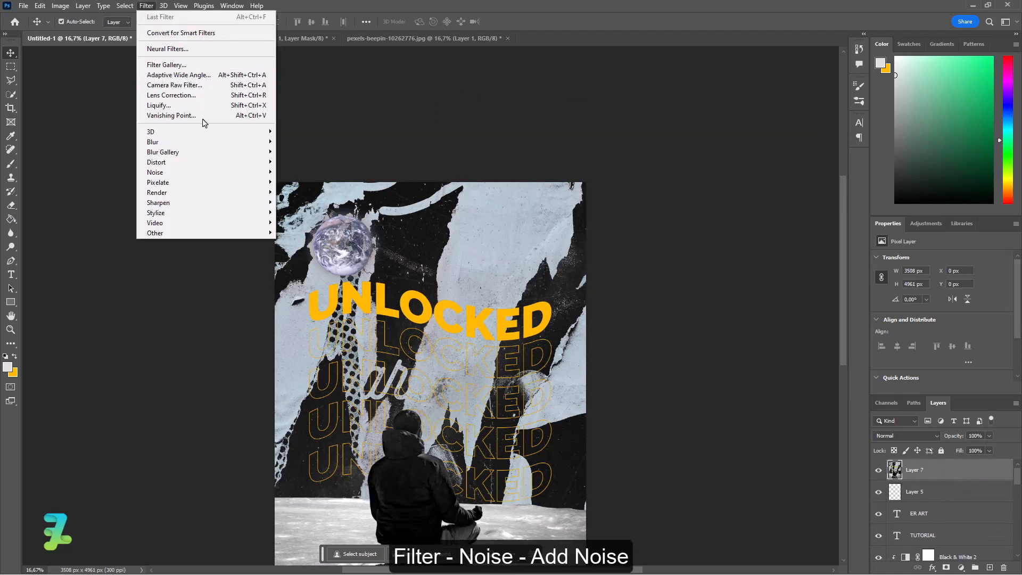
pyautogui.moveTo(229, 171)
pyautogui.click(298, 173)
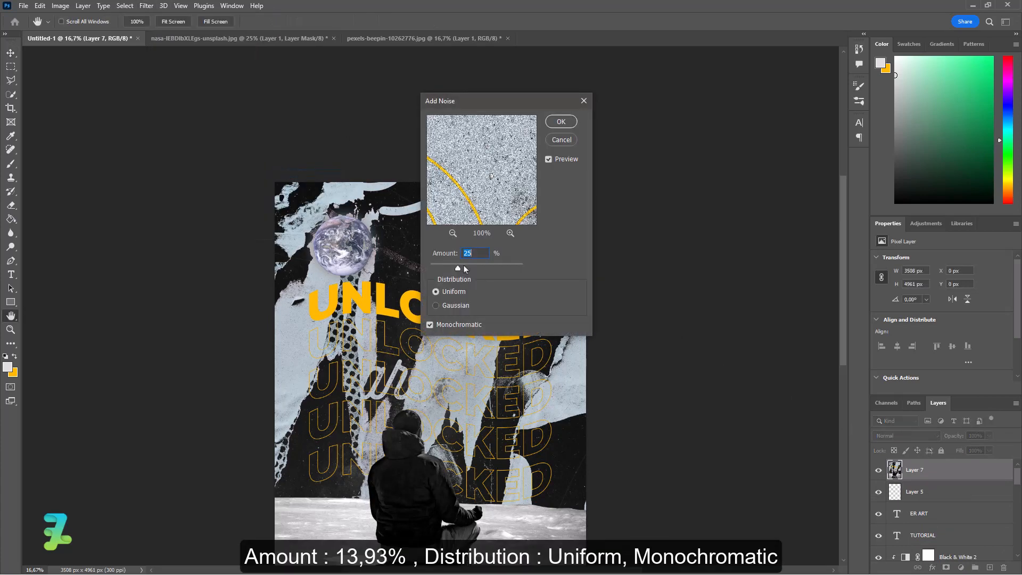
pyautogui.moveTo(464, 266); pyautogui.dragTo(446, 266)
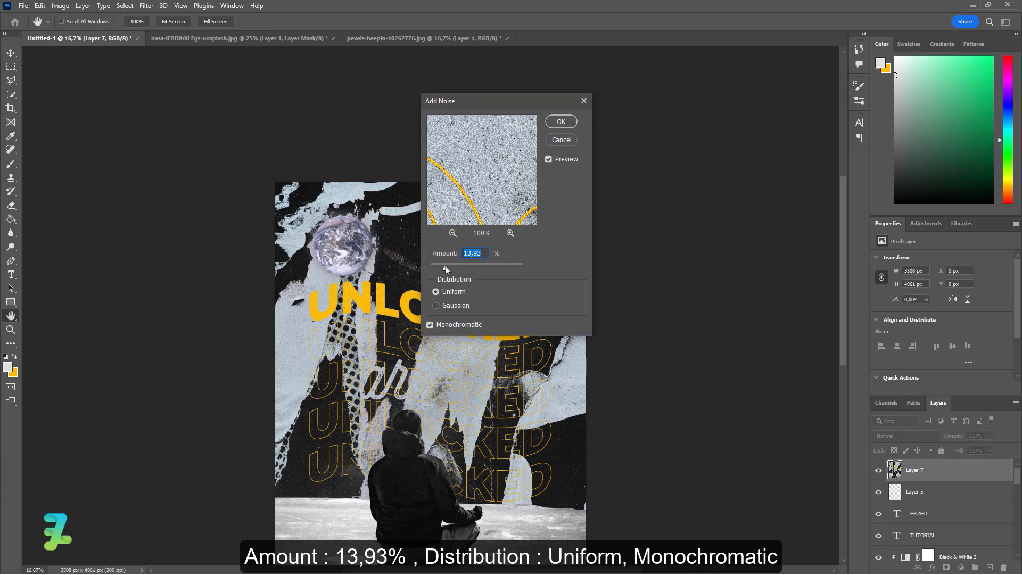
pyautogui.click(555, 123)
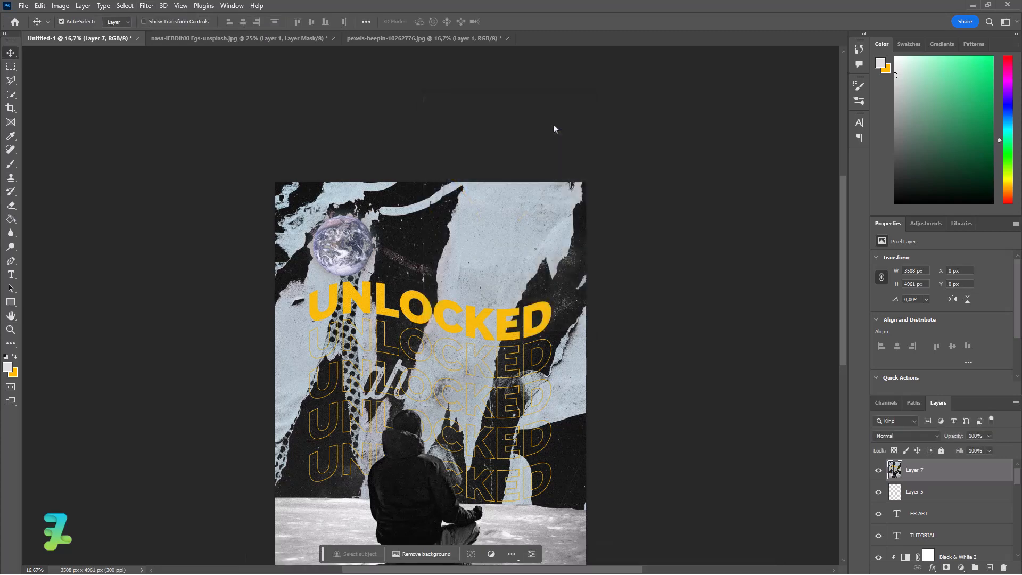
pyautogui.scroll(-5, 594, 287)
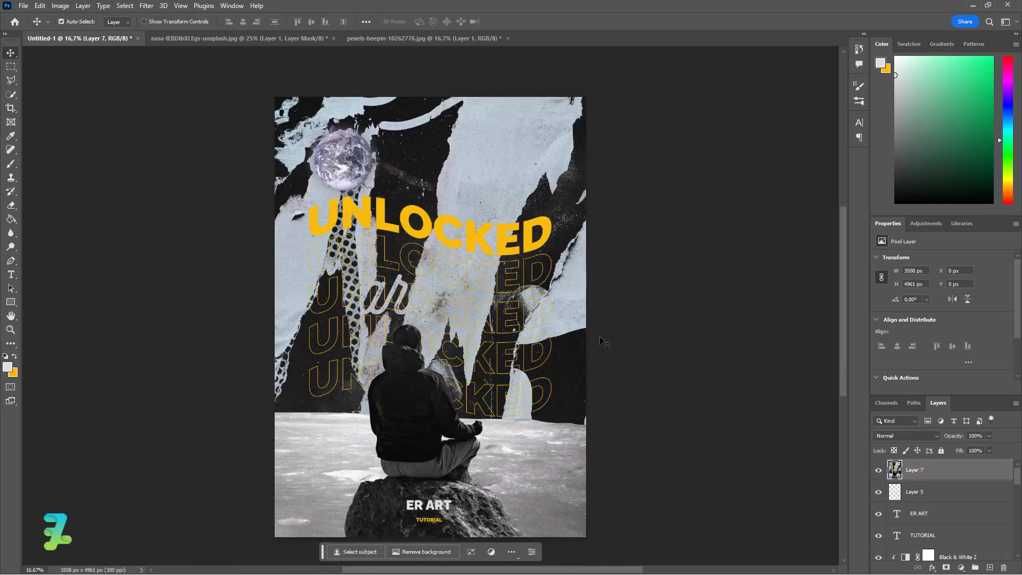
pyautogui.hotkey('ctrl', '-')
pyautogui.hotkey('ctrl', '-')
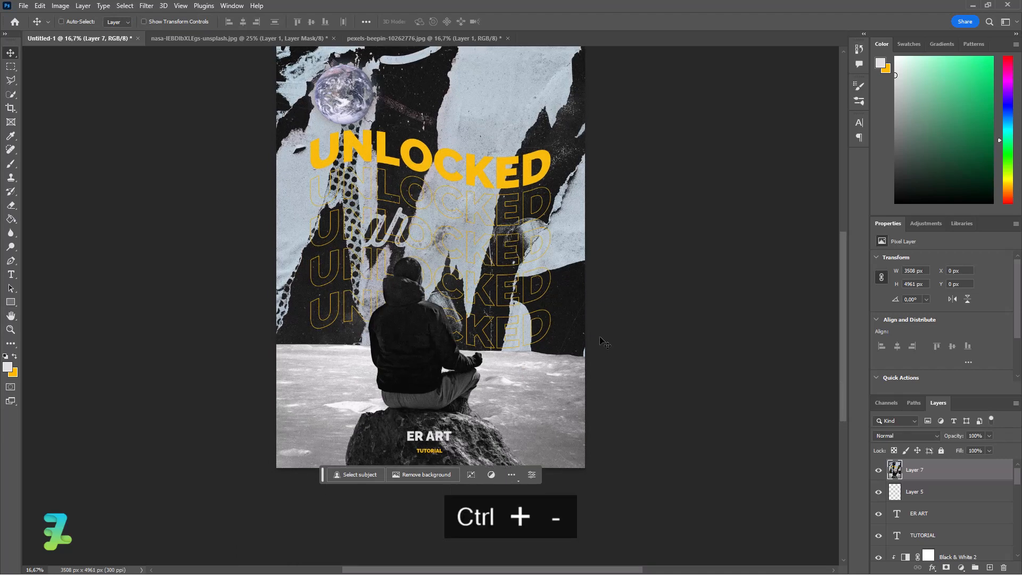